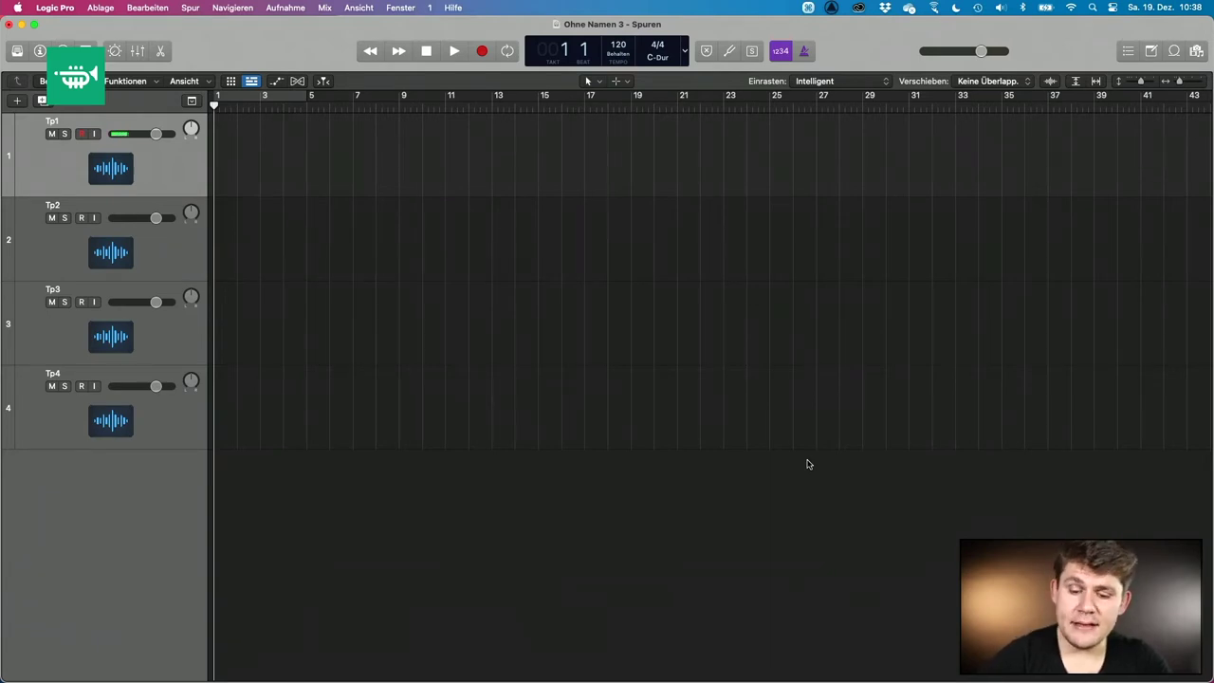
Review the audio device settings and the available output devices, leaving the selection unchanged.
{"action": "key", "text": "super"}
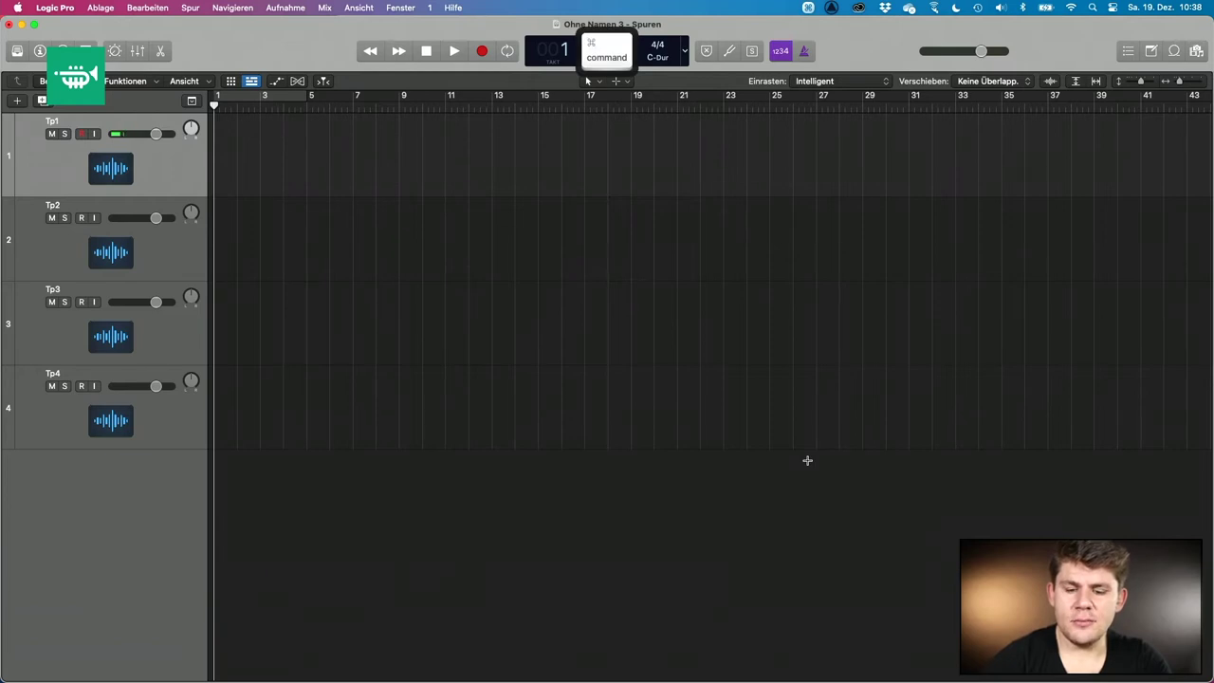
{"action": "key", "text": "super+comma"}
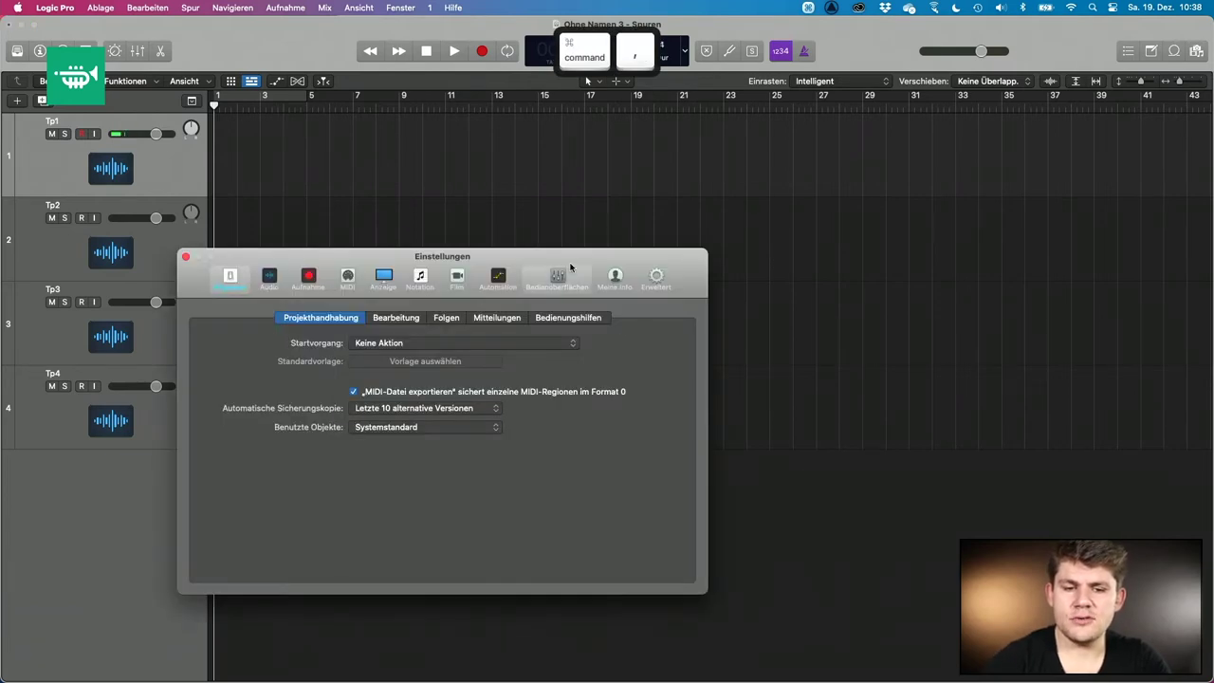
{"action": "left_click_drag", "start_coordinate": [556, 257], "coordinate": [745, 245]}
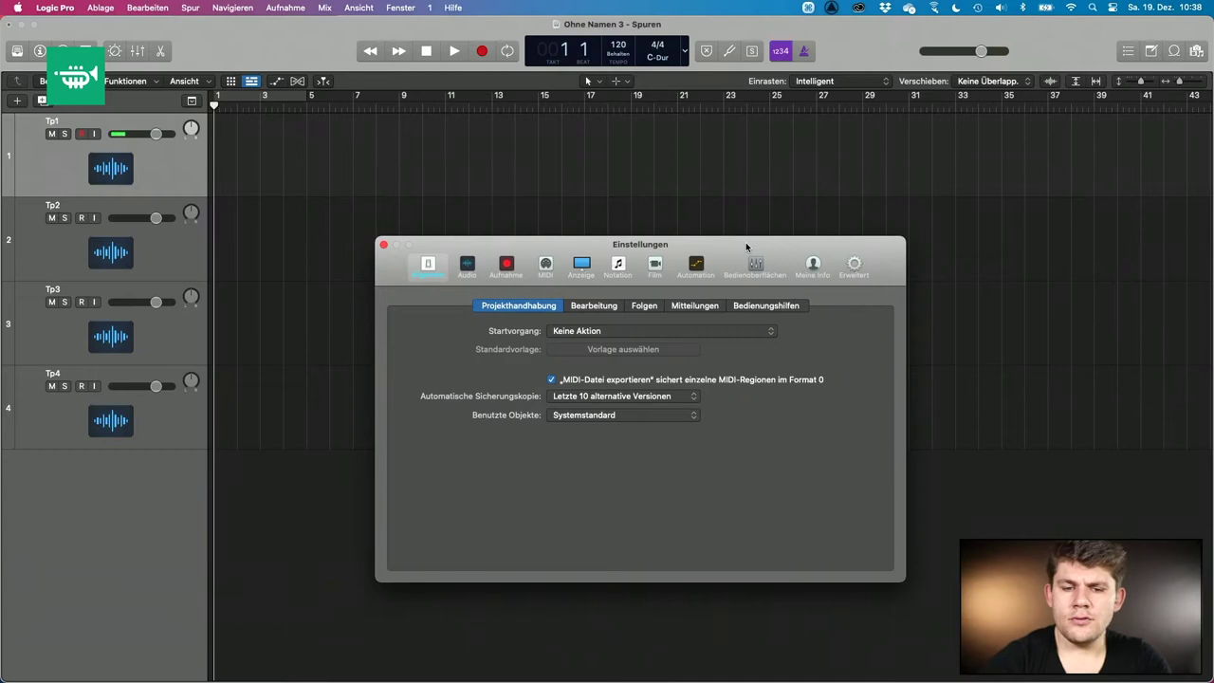
{"action": "left_click", "coordinate": [470, 266]}
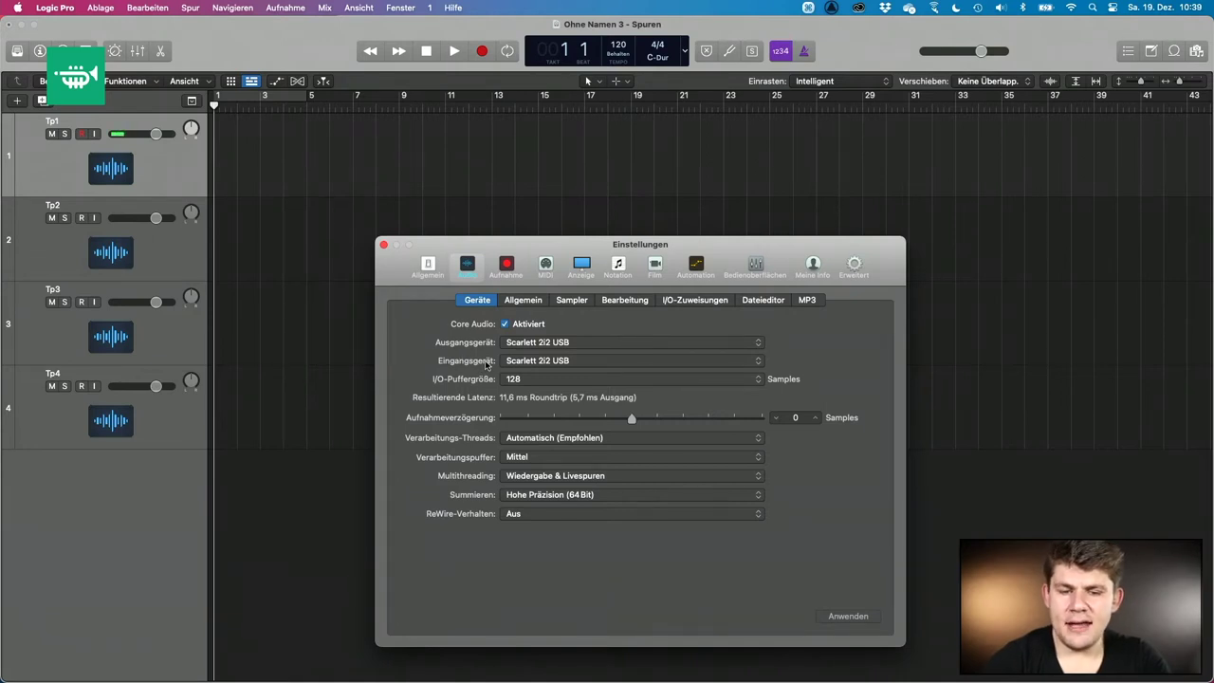
{"action": "left_click", "coordinate": [586, 343]}
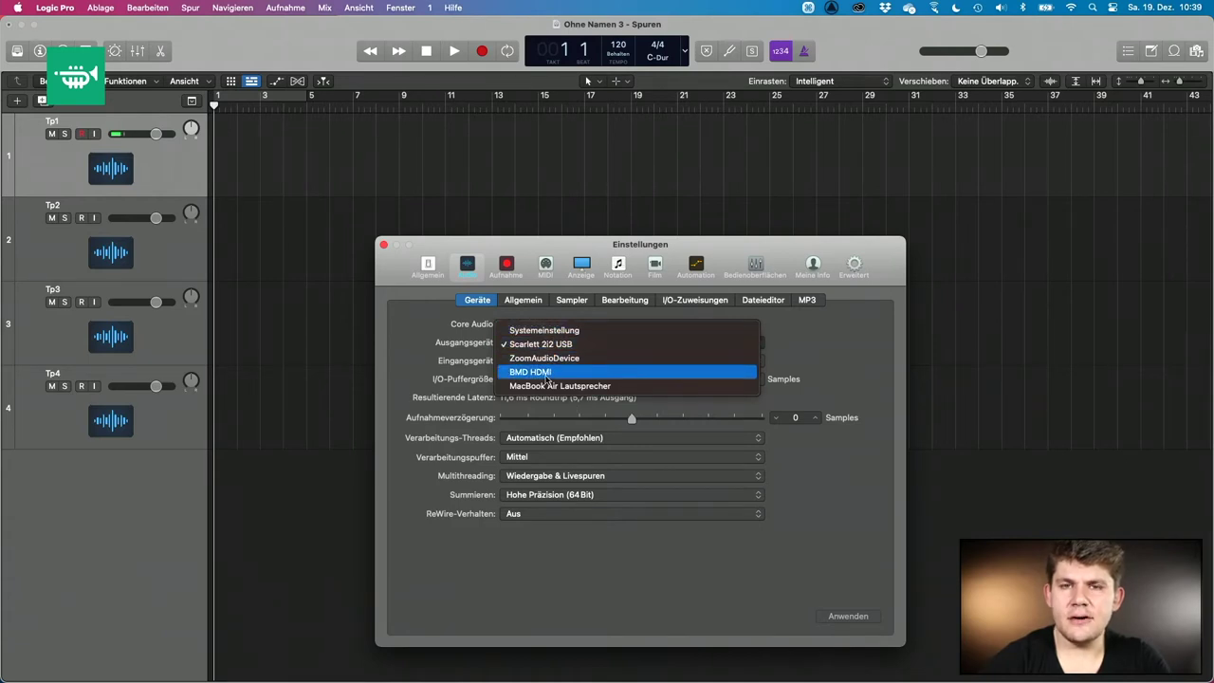
{"action": "left_click", "coordinate": [401, 339]}
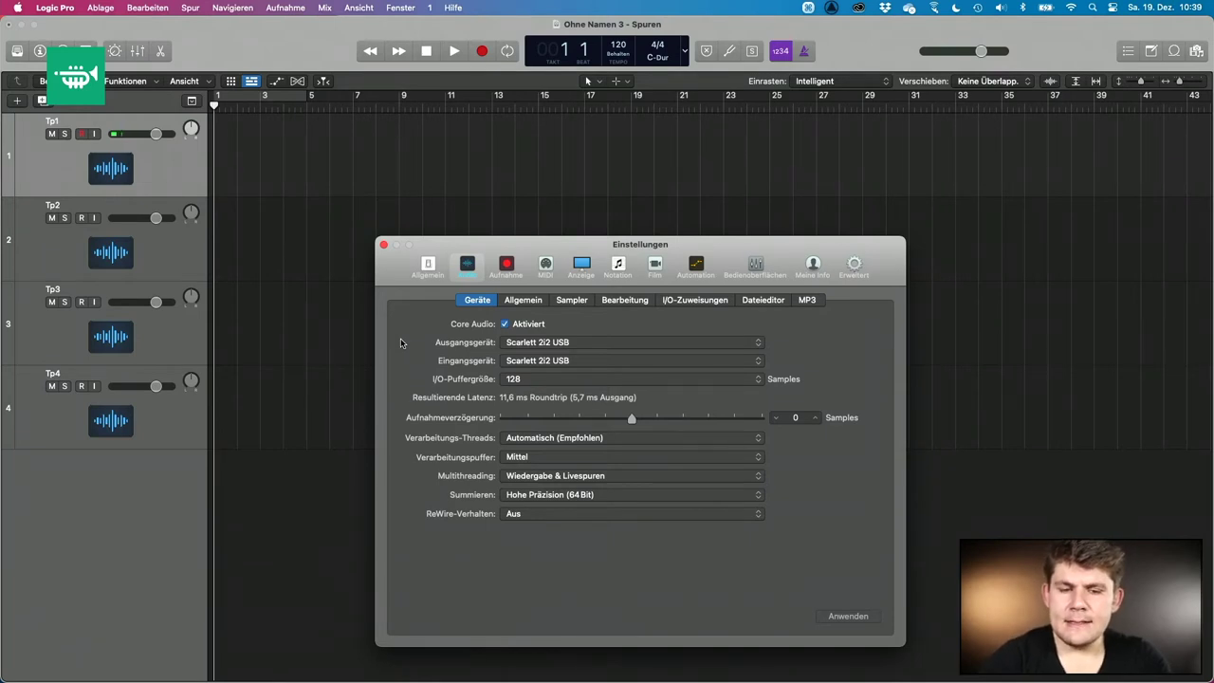
{"action": "left_click", "coordinate": [384, 245]}
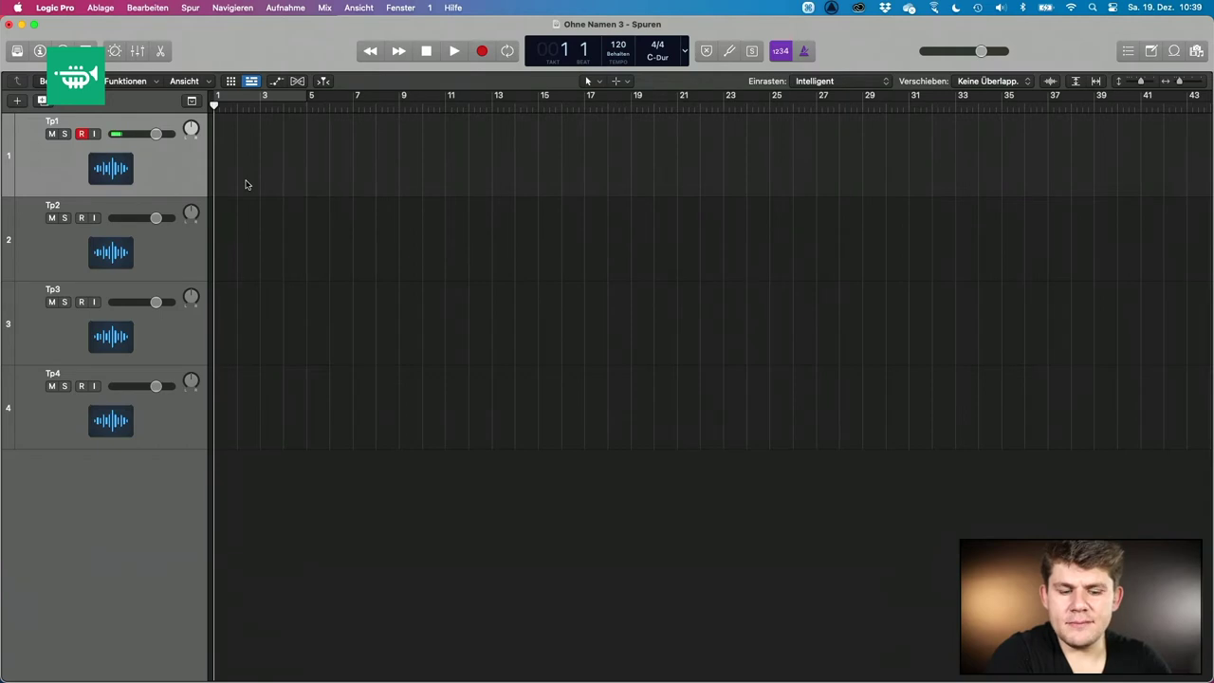
Check the input level of track Tp1 in the mixer.
{"action": "key", "text": "x"}
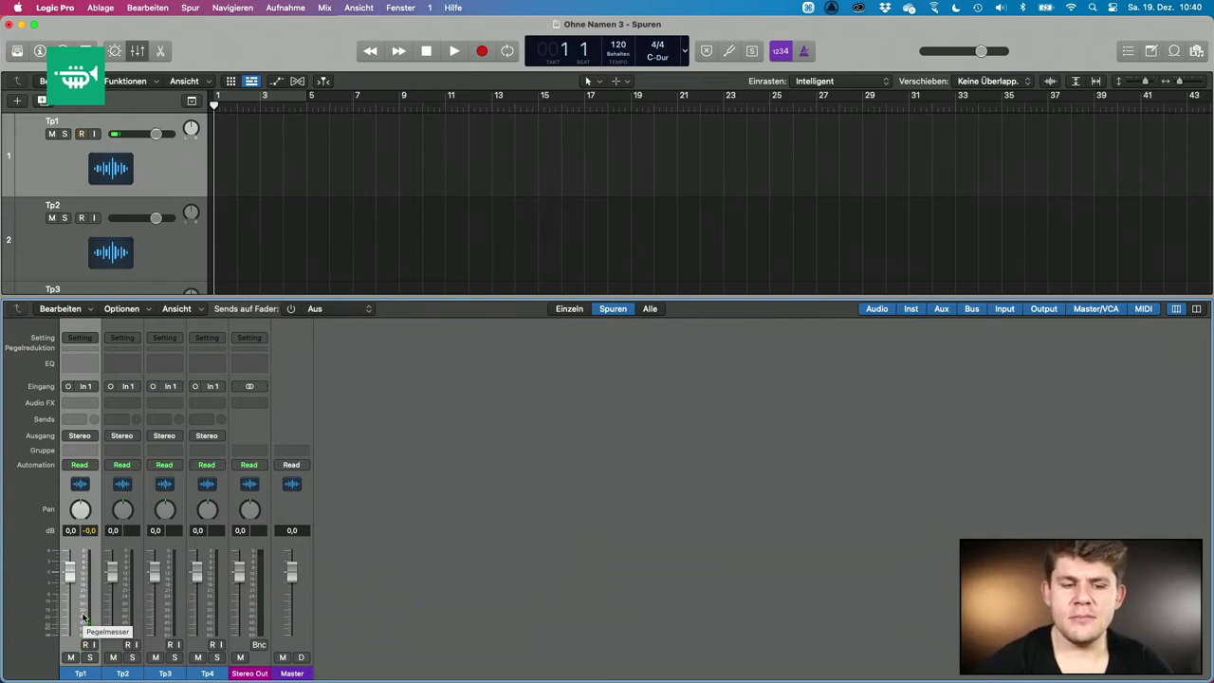
{"action": "key", "text": "x"}
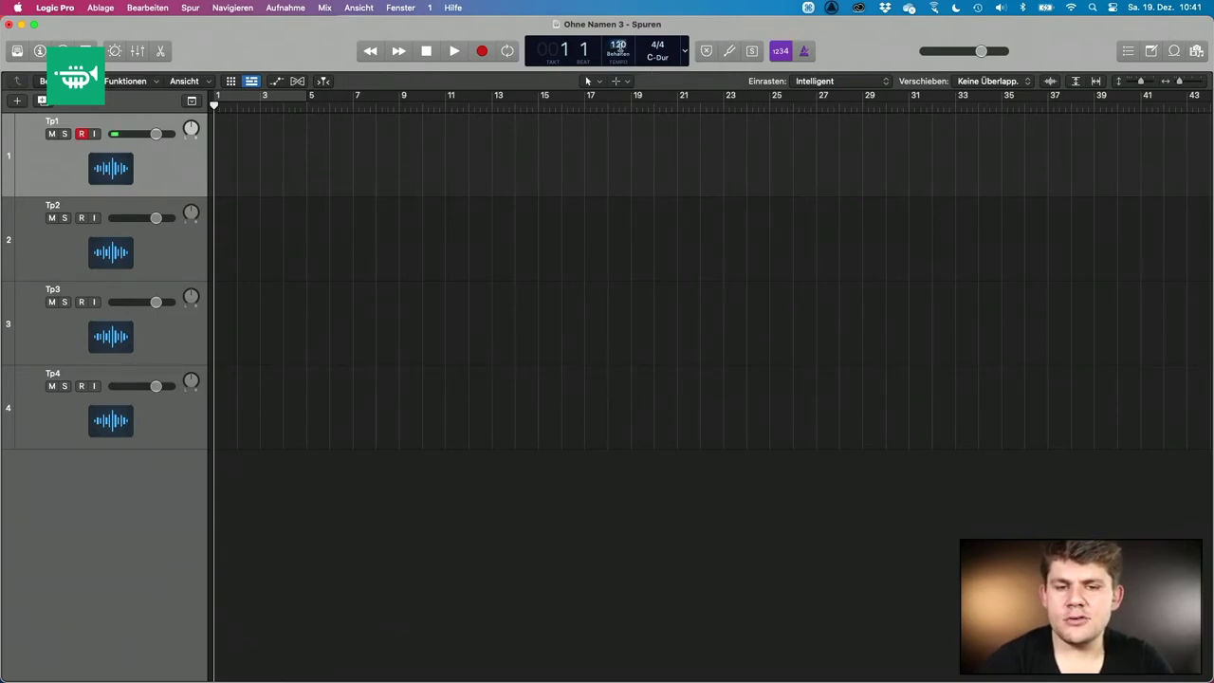
Set the project tempo to 180 and turn on the metronome click while the project plays.
{"action": "type", "text": "180"}
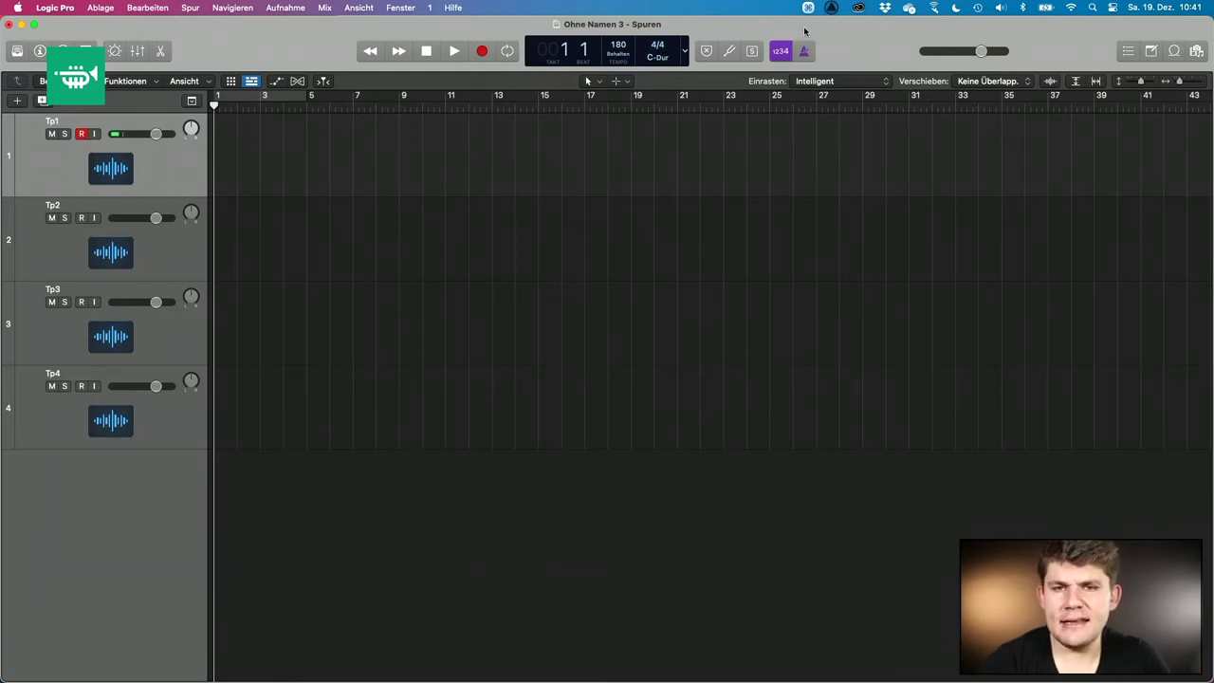
{"action": "key", "text": "space"}
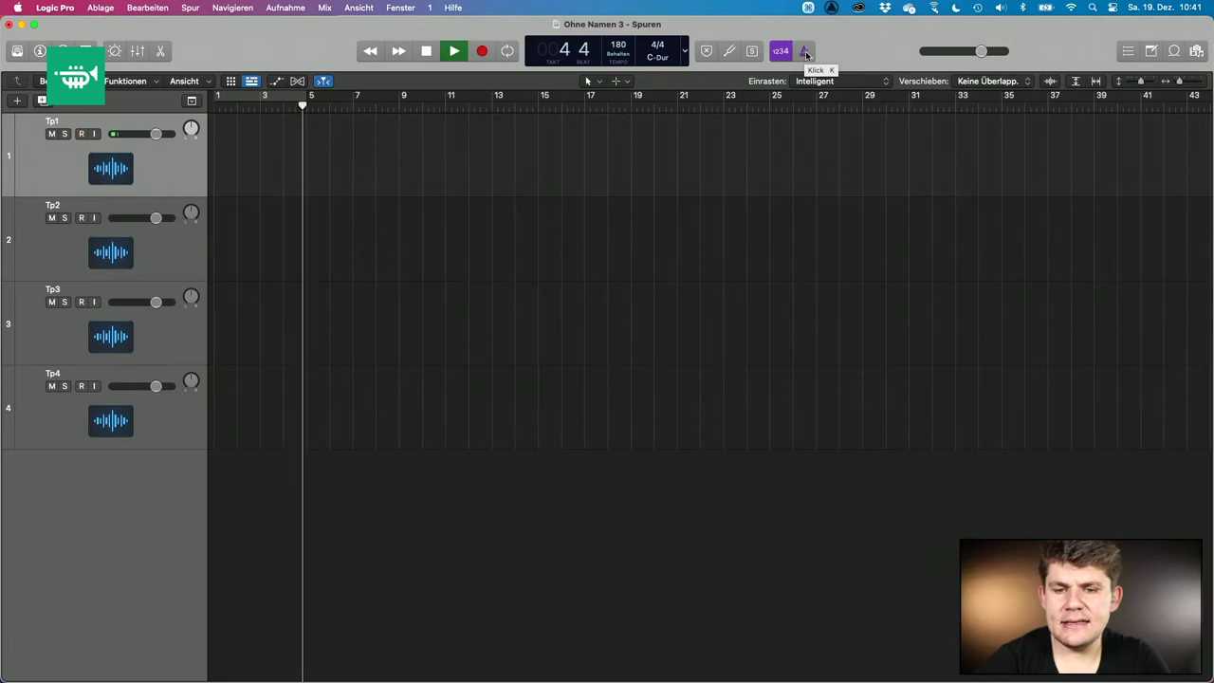
{"action": "left_click", "coordinate": [805, 50]}
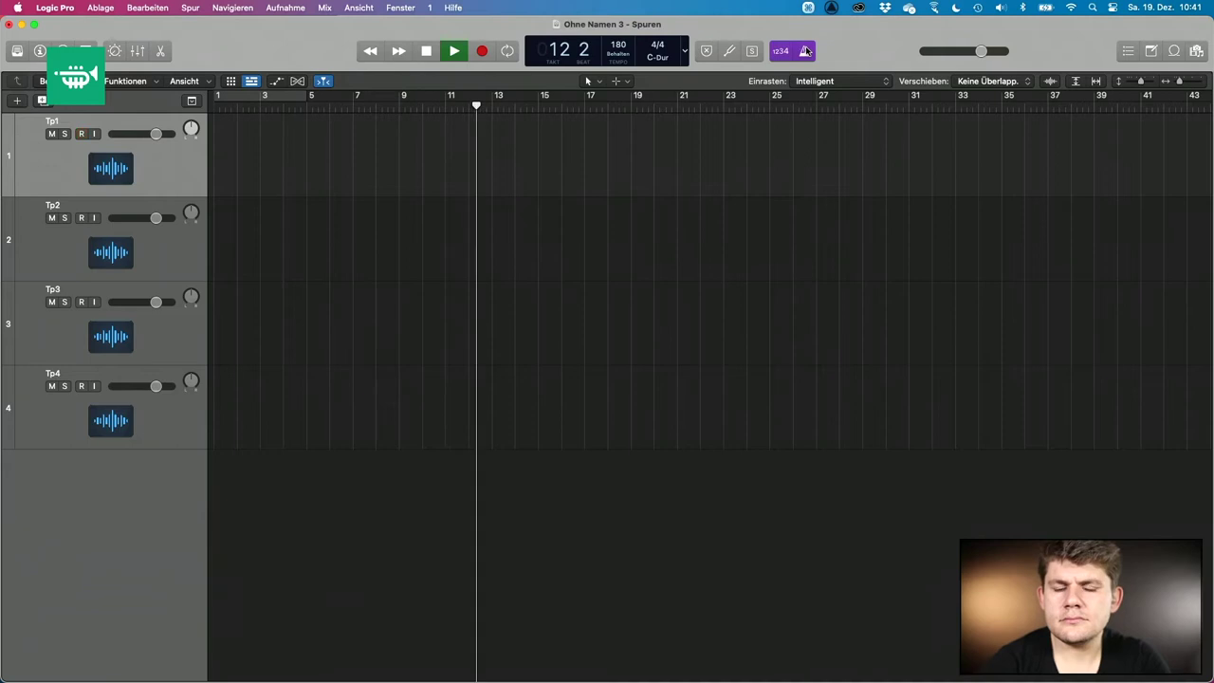
{"action": "key", "text": "space"}
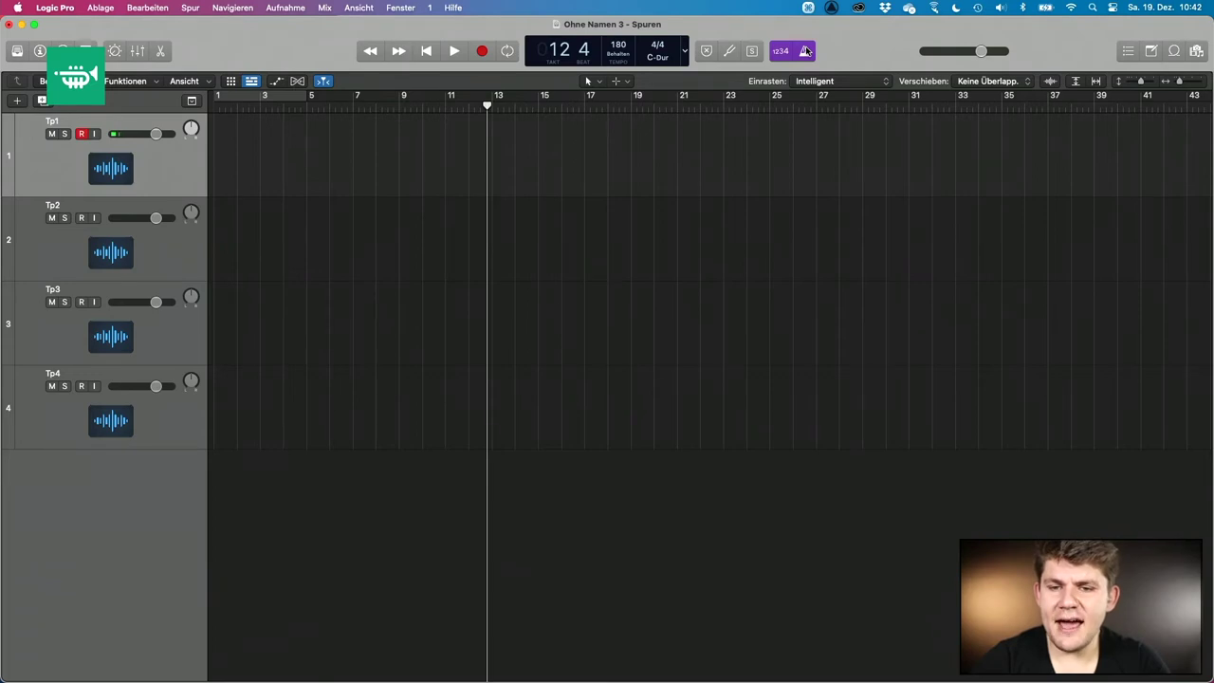
Test the count-in by starting a recording on Tp1 and stopping it straight away.
{"action": "key", "text": "r"}
{"action": "key", "text": "space"}
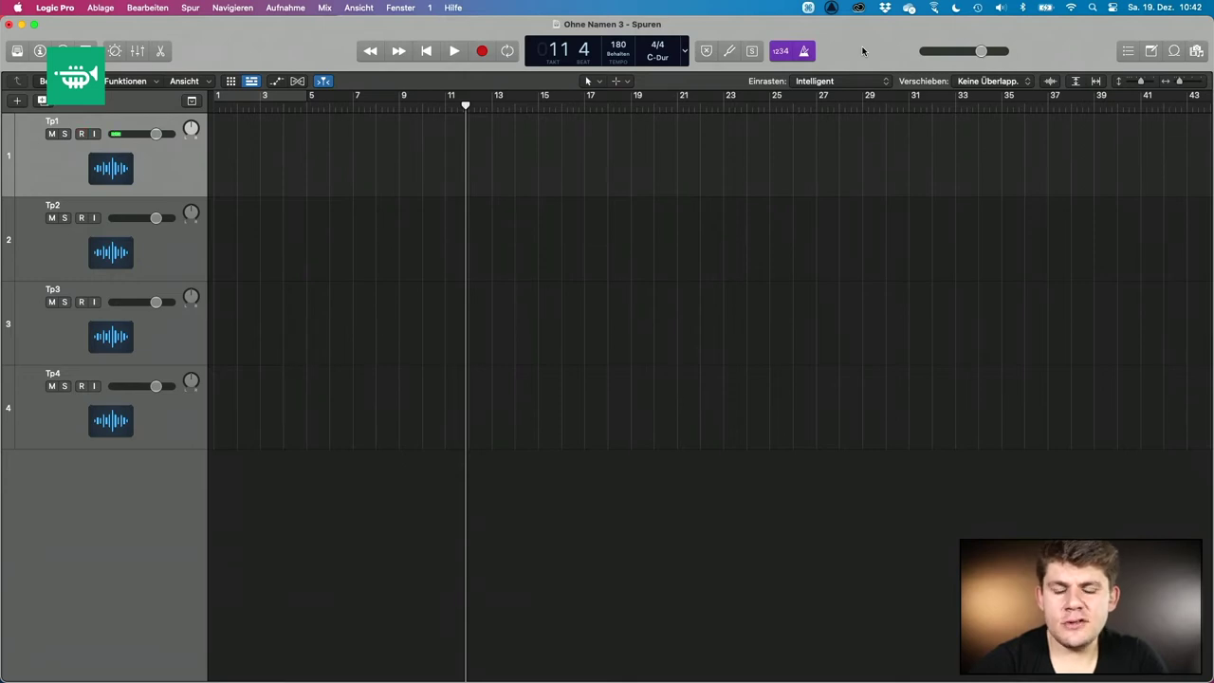
Add the Low-Latency-Modus control to the control bar and activate low-latency mode.
{"action": "right_click", "coordinate": [863, 51]}
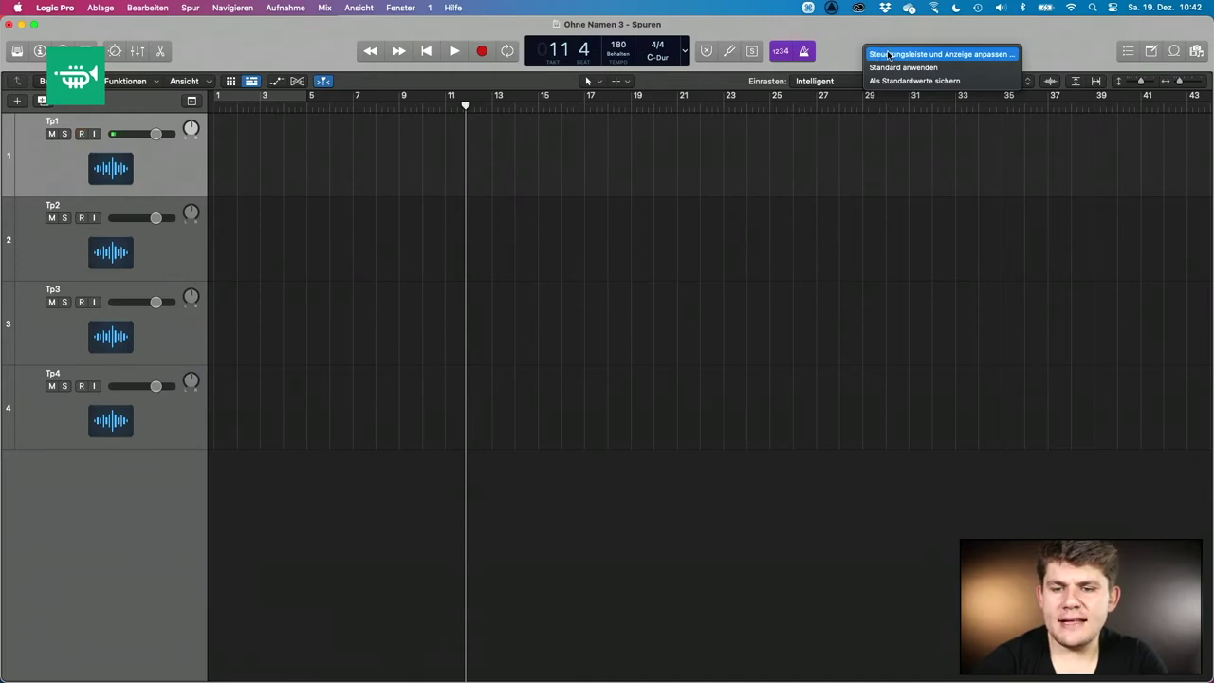
{"action": "left_click", "coordinate": [885, 54]}
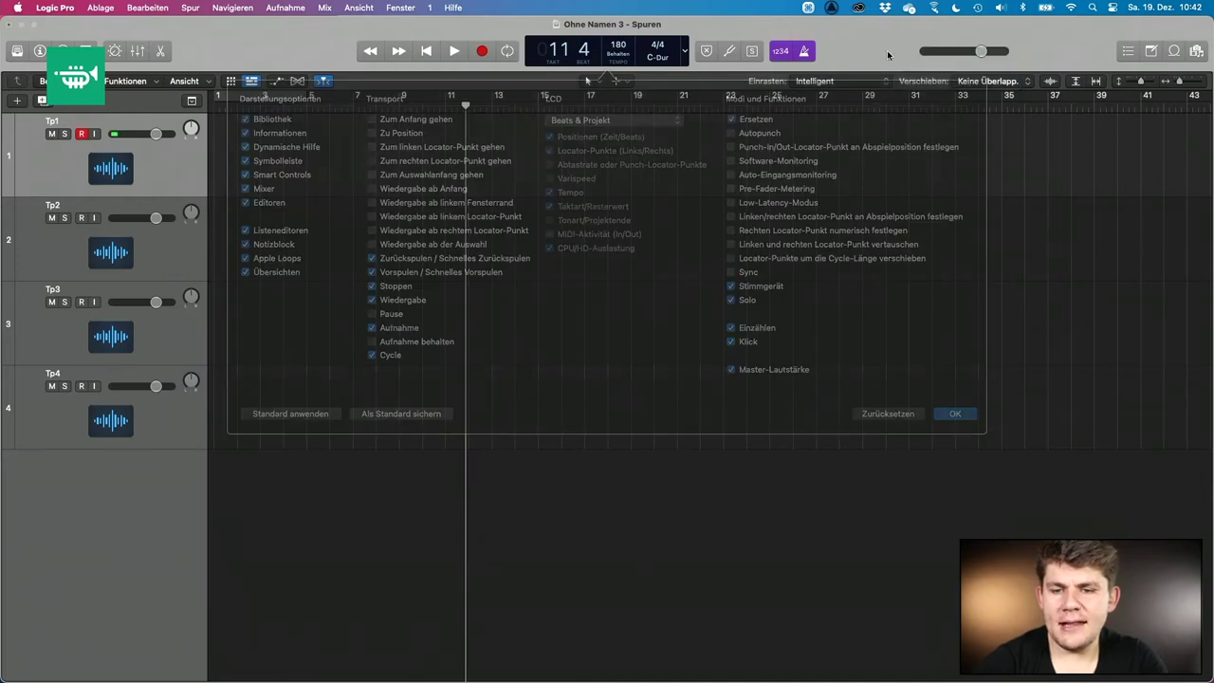
{"action": "left_click", "coordinate": [731, 203]}
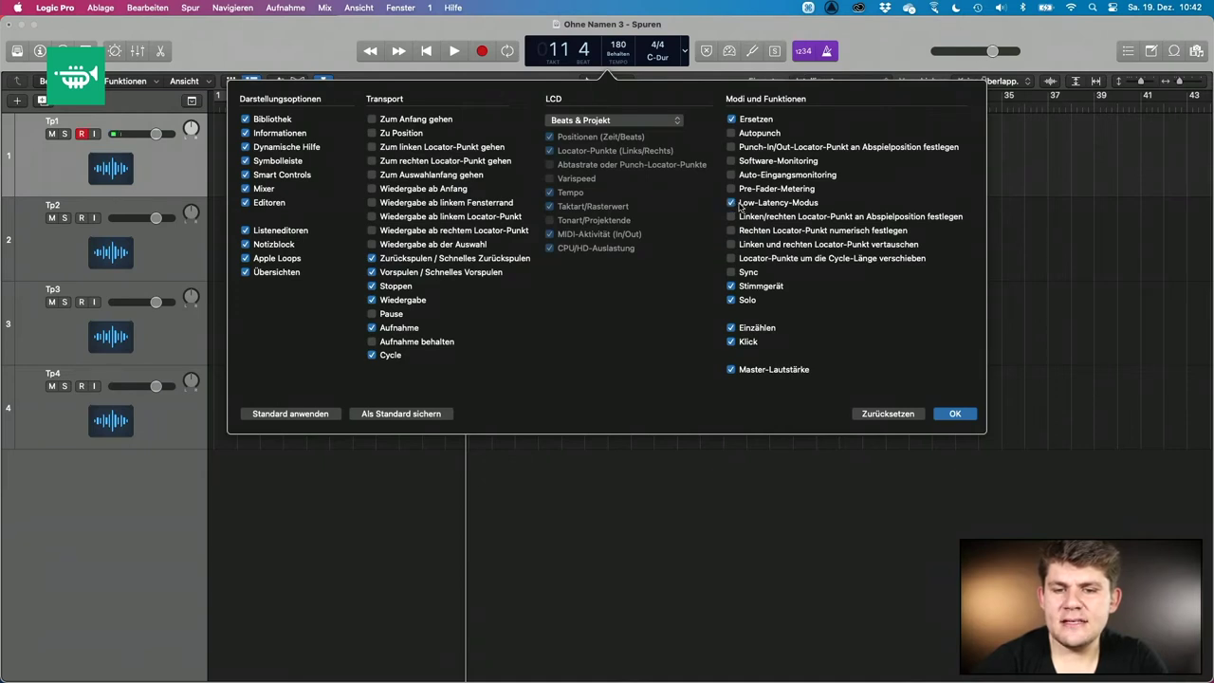
{"action": "left_click", "coordinate": [955, 413]}
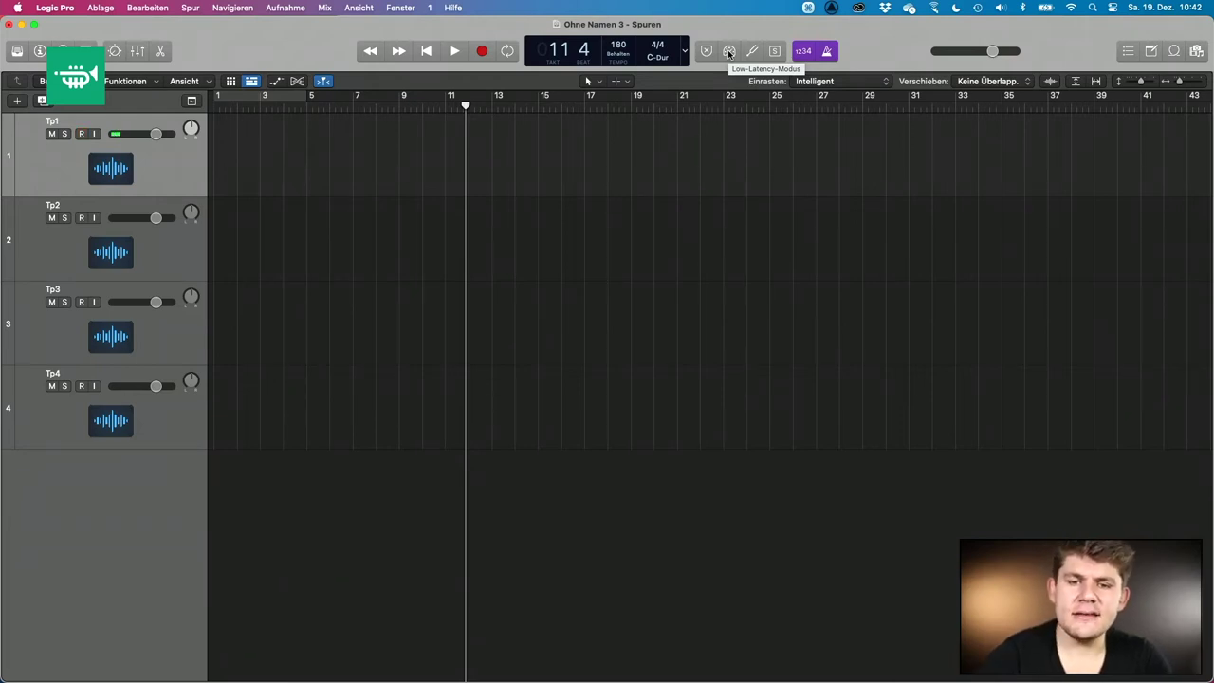
{"action": "left_click", "coordinate": [730, 52]}
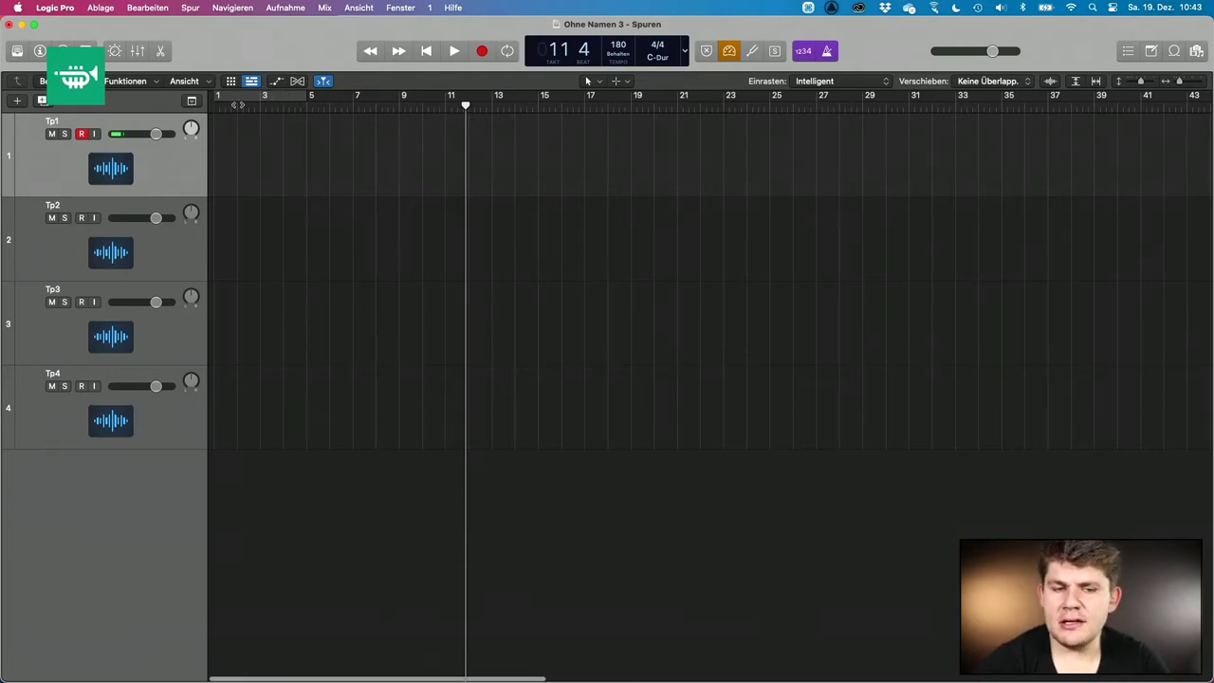
Define a cycle range in the ruler from bar 11 to bar 45.
{"action": "scroll", "coordinate": [238, 104], "scroll_direction": "up", "scroll_amount": 10}
{"action": "scroll", "coordinate": [239, 104], "scroll_direction": "down", "scroll_amount": 10}
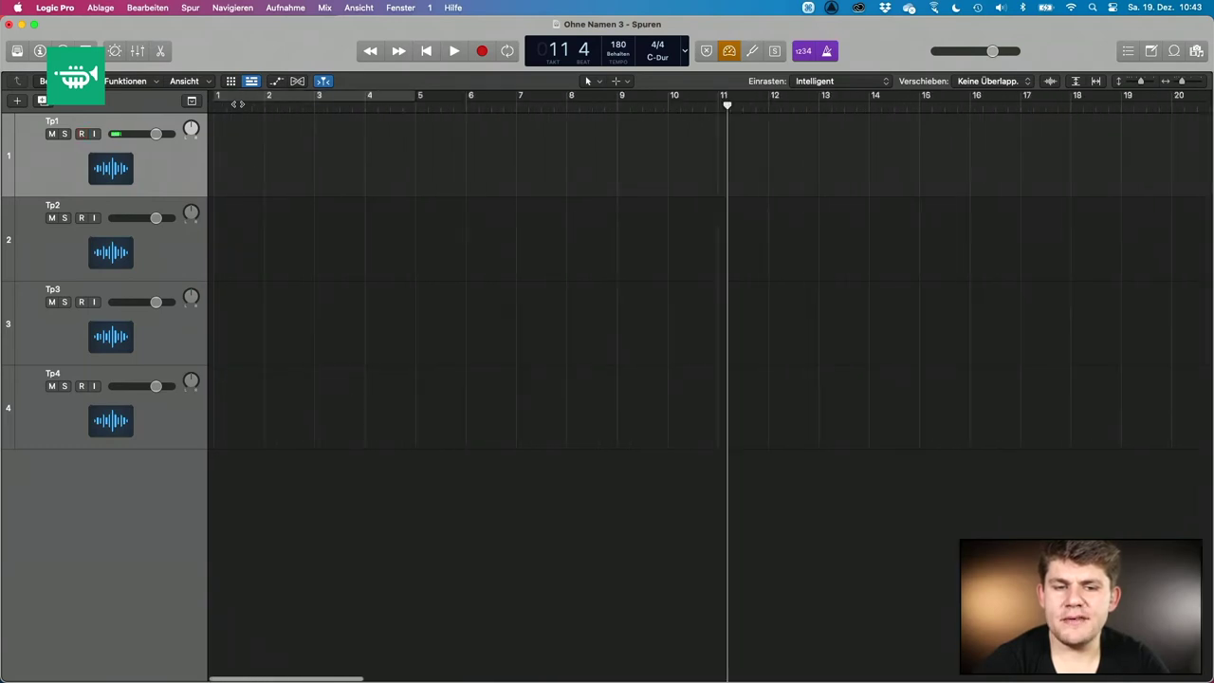
{"action": "scroll", "coordinate": [258, 128], "scroll_direction": "up", "scroll_amount": 3}
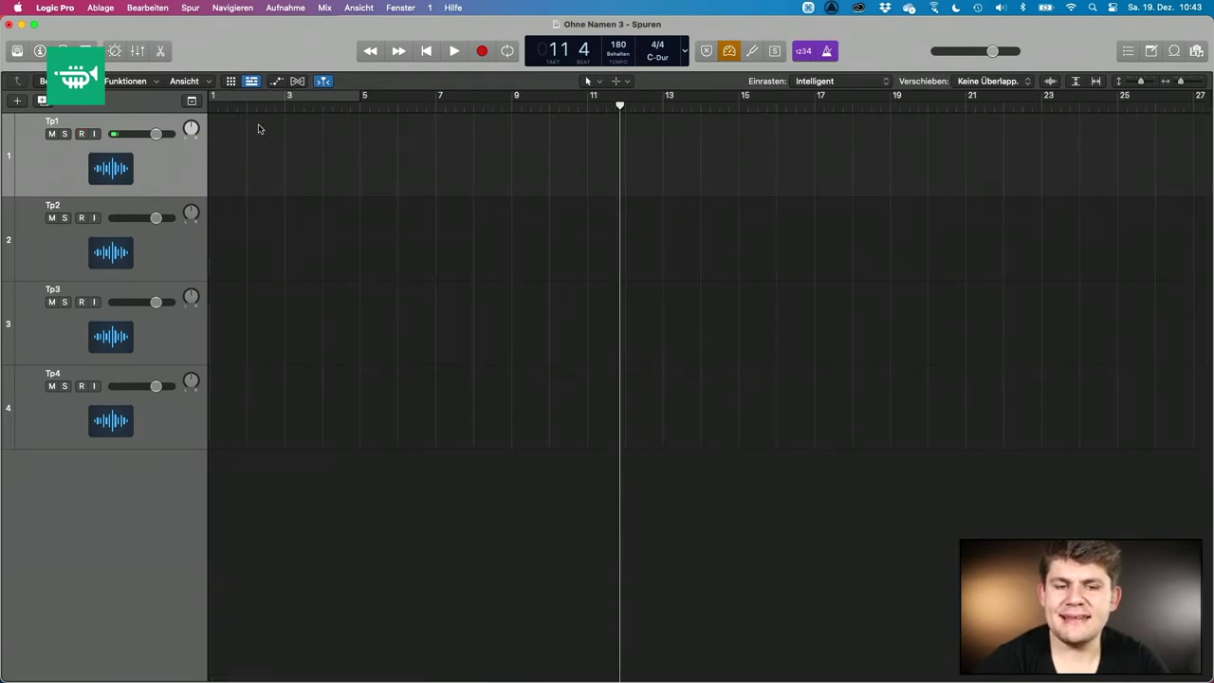
{"action": "scroll", "coordinate": [258, 128], "scroll_direction": "down", "scroll_amount": 1}
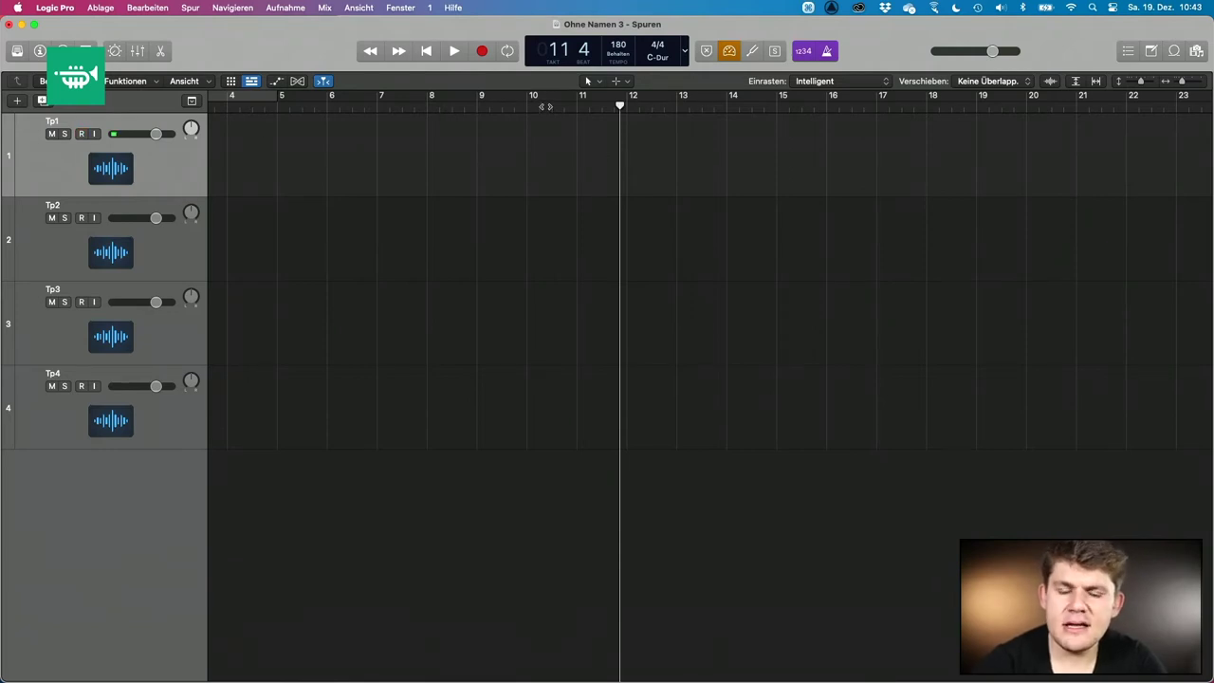
{"action": "left_click_drag", "start_coordinate": [579, 99], "coordinate": [1003, 98]}
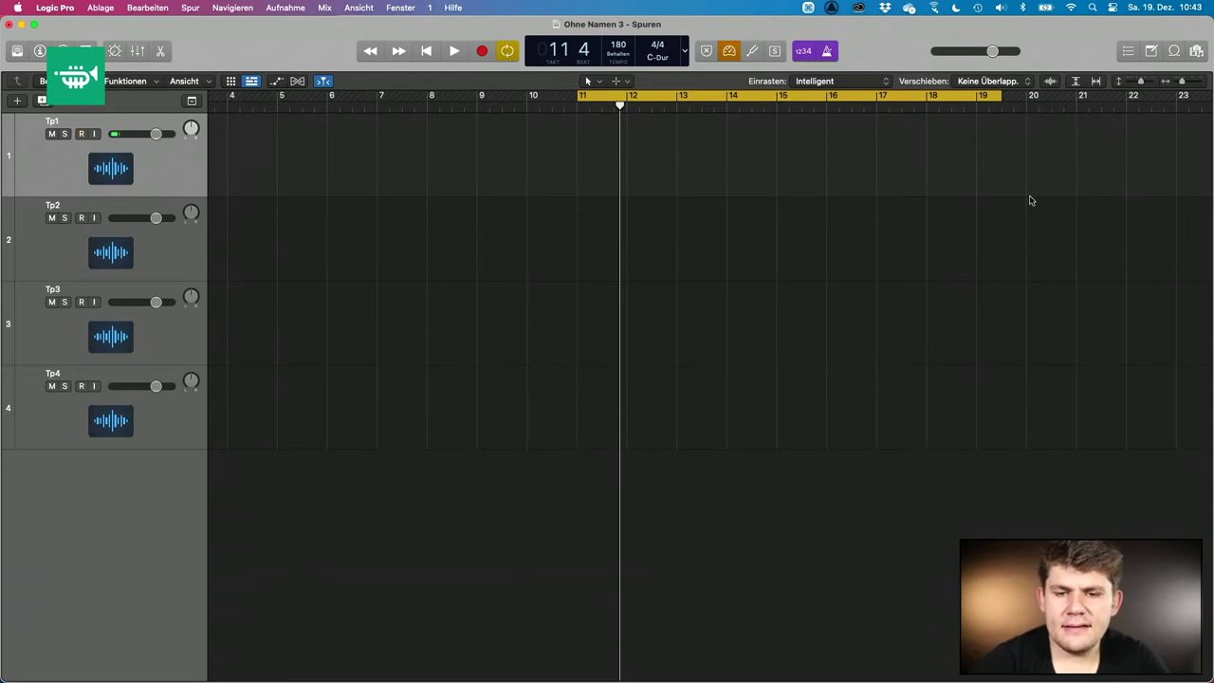
{"action": "scroll", "coordinate": [1003, 210], "scroll_direction": "down", "scroll_amount": 5}
{"action": "scroll", "coordinate": [1003, 211], "scroll_direction": "up", "scroll_amount": 5}
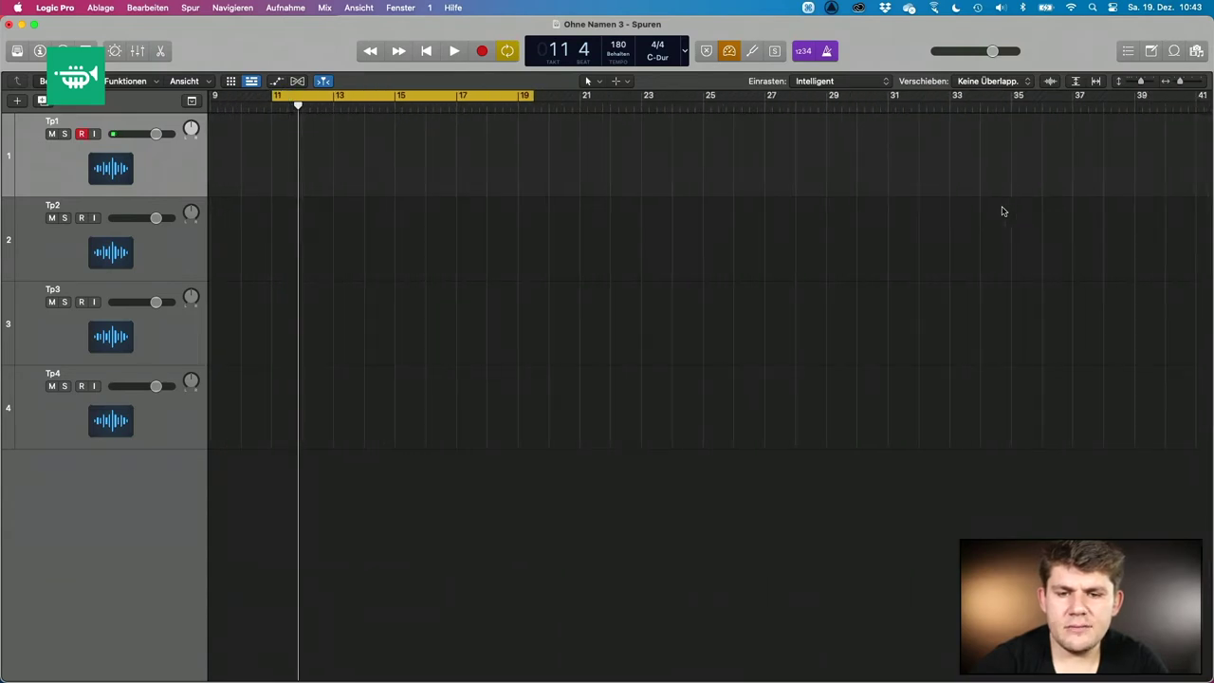
{"action": "left_click_drag", "start_coordinate": [515, 98], "coordinate": [1182, 132]}
{"action": "scroll", "coordinate": [864, 168], "scroll_direction": "right", "scroll_amount": 2}
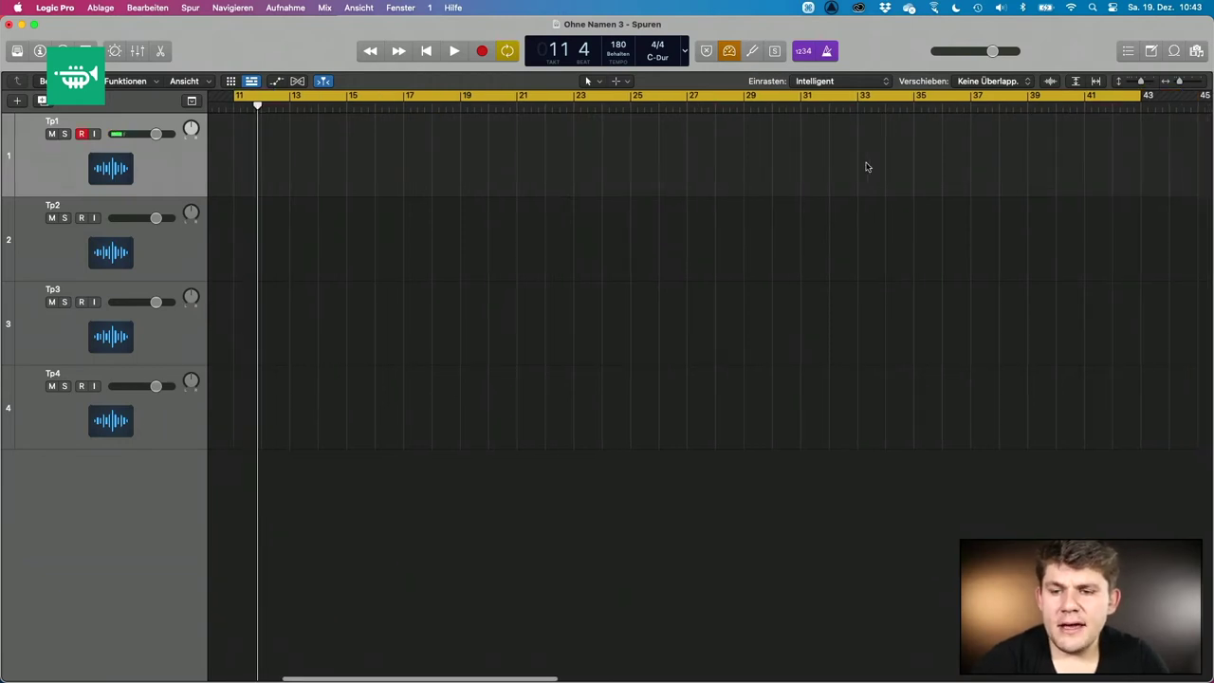
{"action": "left_click_drag", "start_coordinate": [1136, 99], "coordinate": [1200, 100]}
{"action": "scroll", "coordinate": [659, 190], "scroll_direction": "left", "scroll_amount": 10}
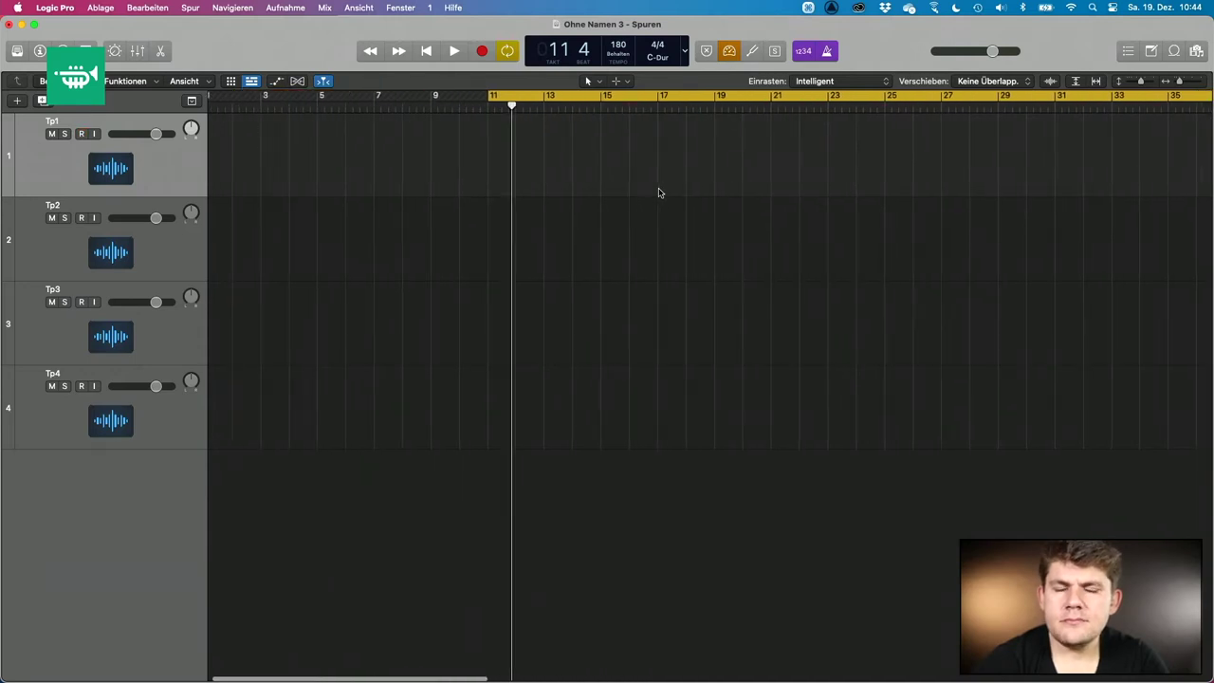
Show the global tracks and create a marker named A at bar 11.
{"action": "left_click", "coordinate": [491, 107]}
{"action": "scroll", "coordinate": [495, 109], "scroll_direction": "right", "scroll_amount": 10}
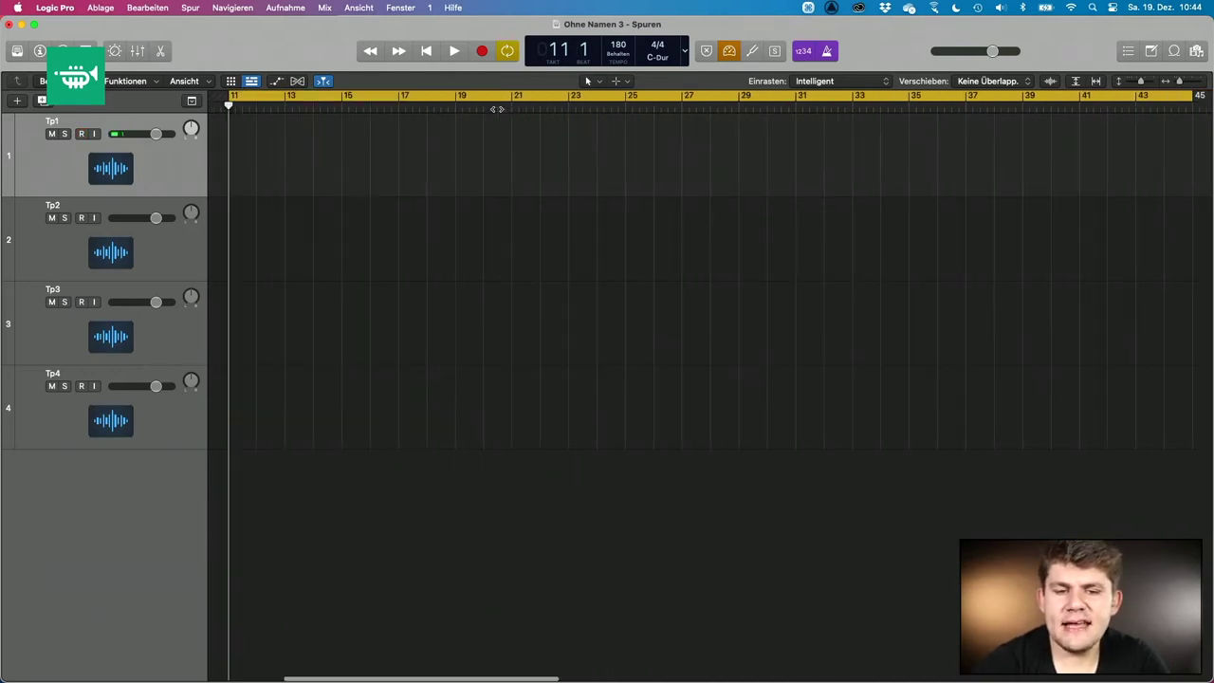
{"action": "left_click", "coordinate": [191, 101]}
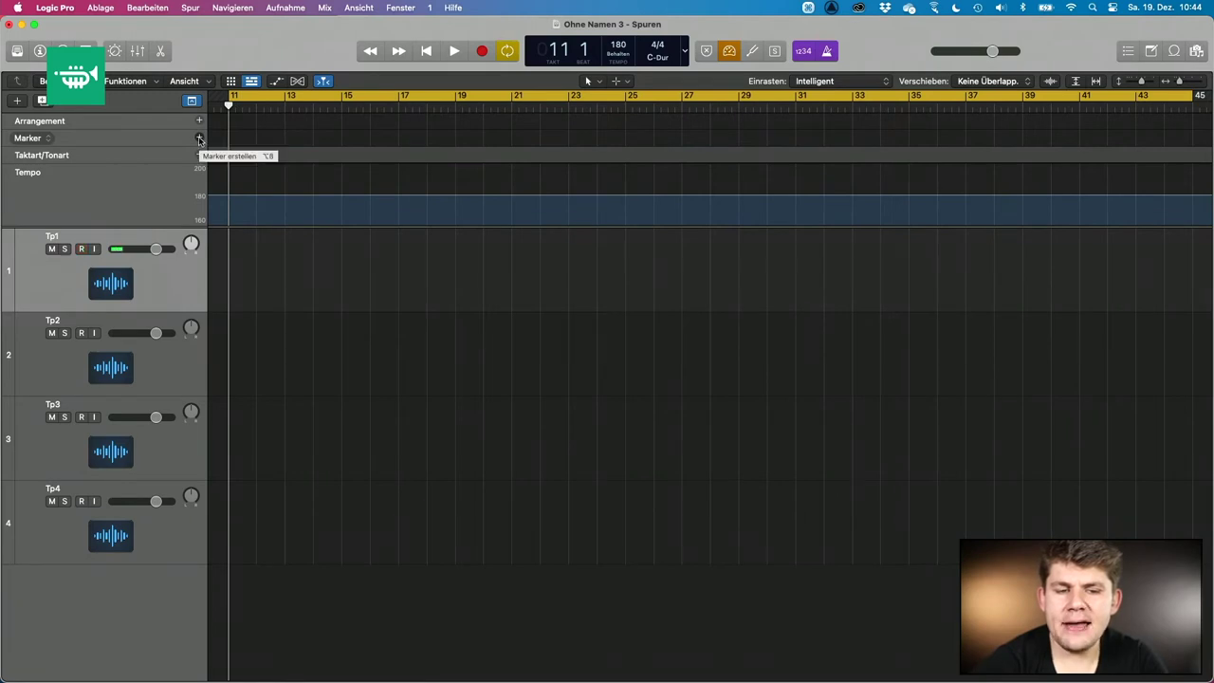
{"action": "left_click", "coordinate": [199, 138]}
{"action": "double_click", "coordinate": [252, 135]}
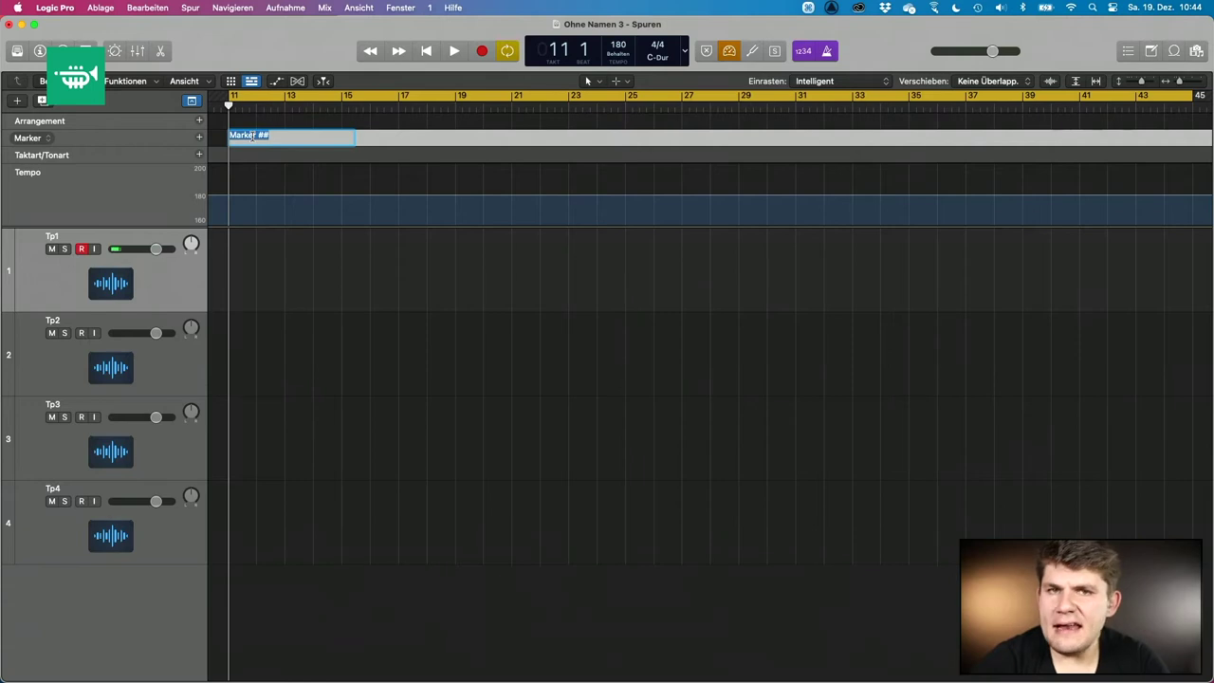
{"action": "type", "text": "A"}
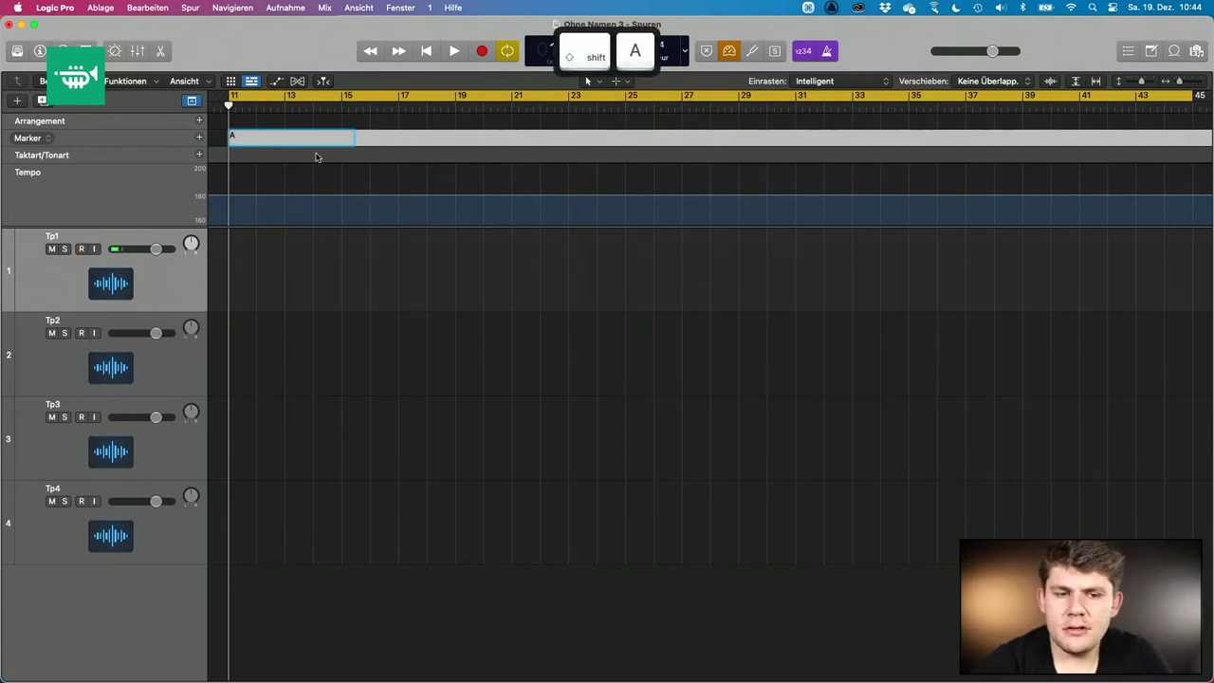
{"action": "left_click", "coordinate": [313, 171]}
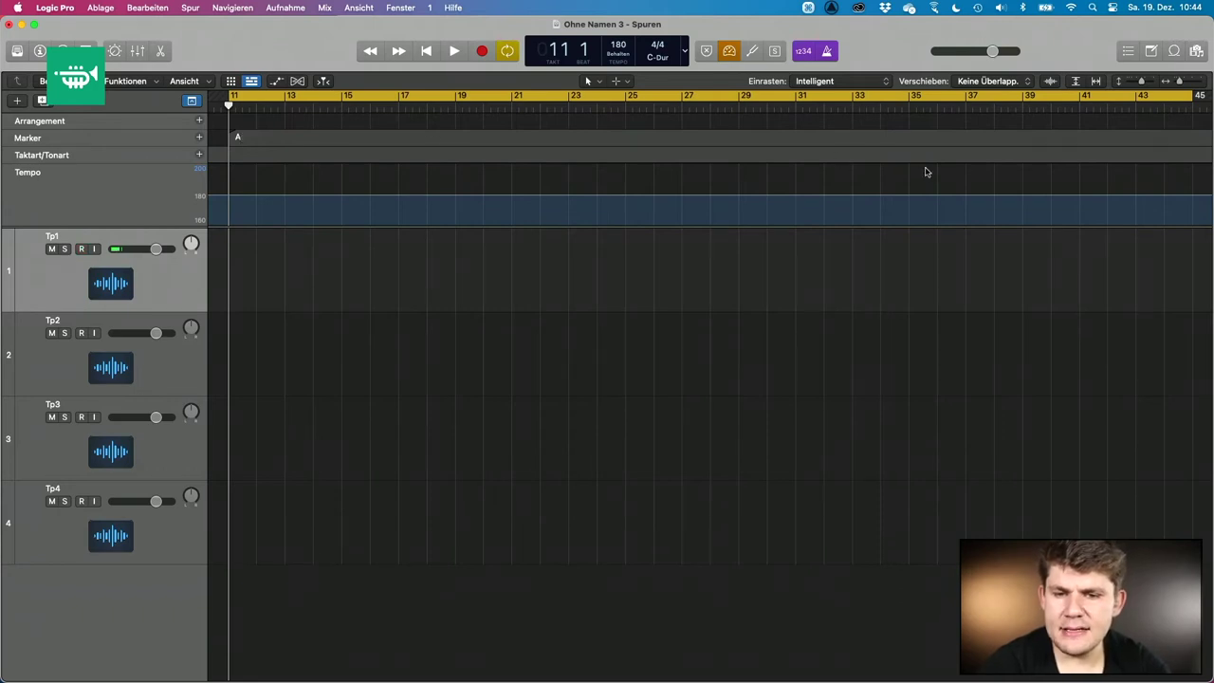
Create a second marker named A2 at bar 27.
{"action": "left_click", "coordinate": [682, 106]}
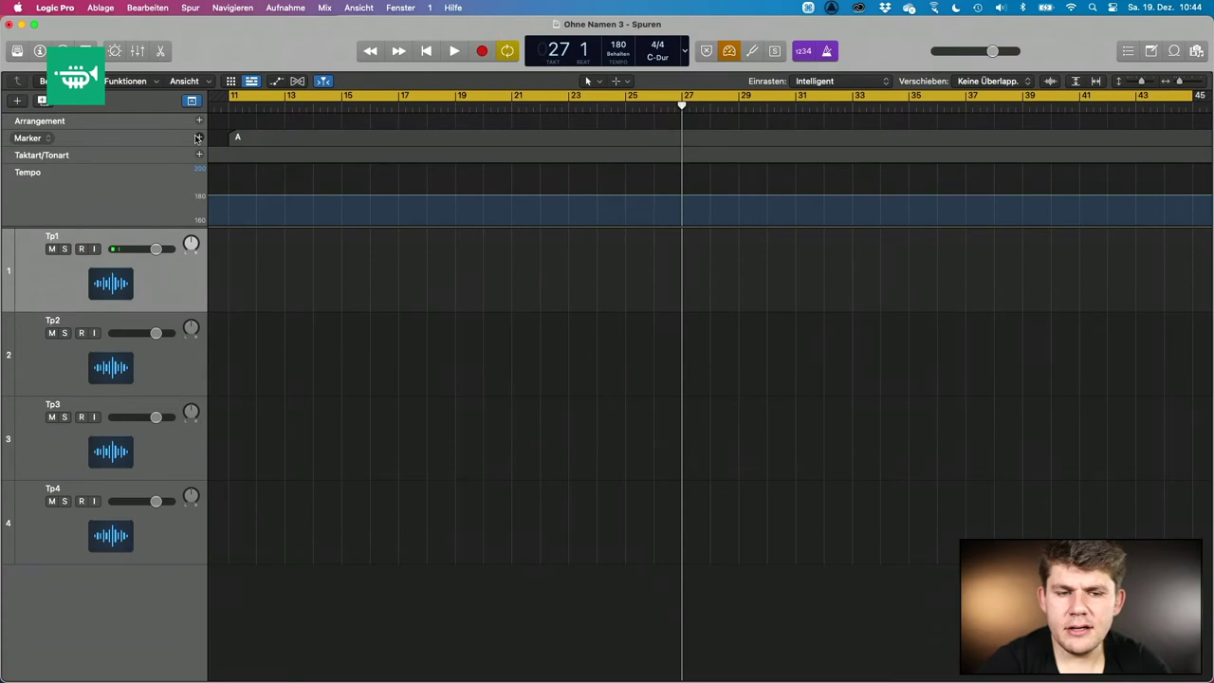
{"action": "left_click", "coordinate": [197, 137]}
{"action": "double_click", "coordinate": [699, 140]}
{"action": "type", "text": "A2"}
{"action": "key", "text": "Return"}
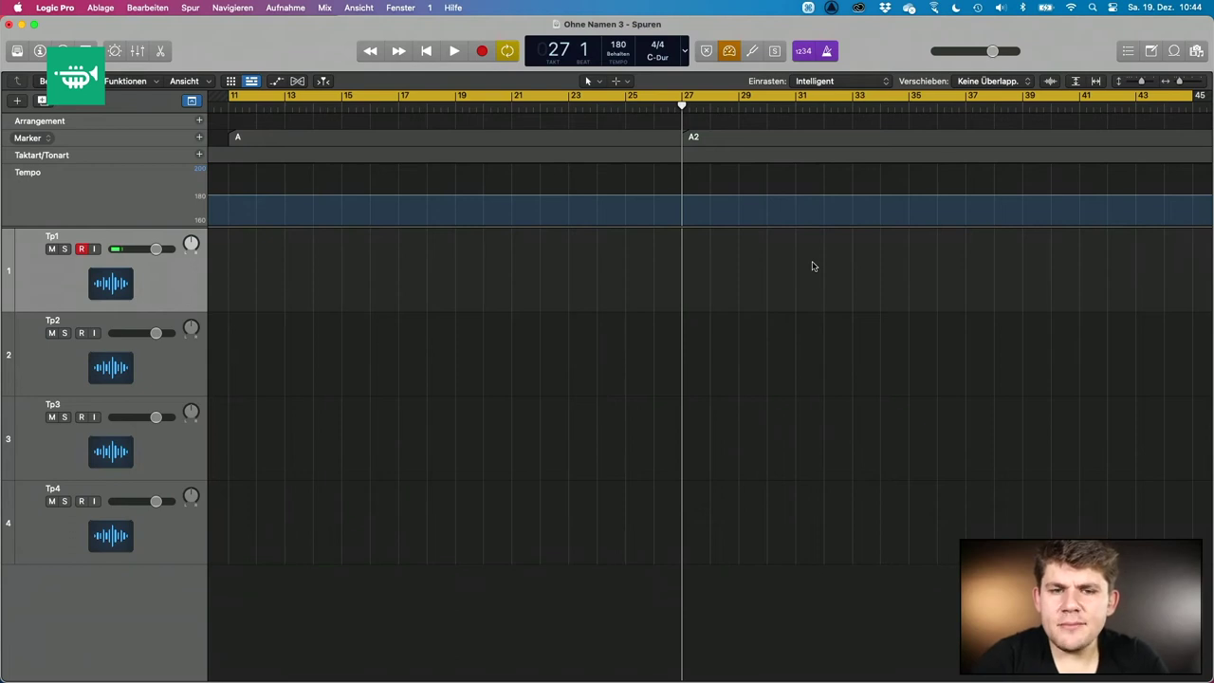
Hide the global tracks and record onto Tp1 from the start of the cycle range at bar 11.
{"action": "left_click", "coordinate": [189, 101]}
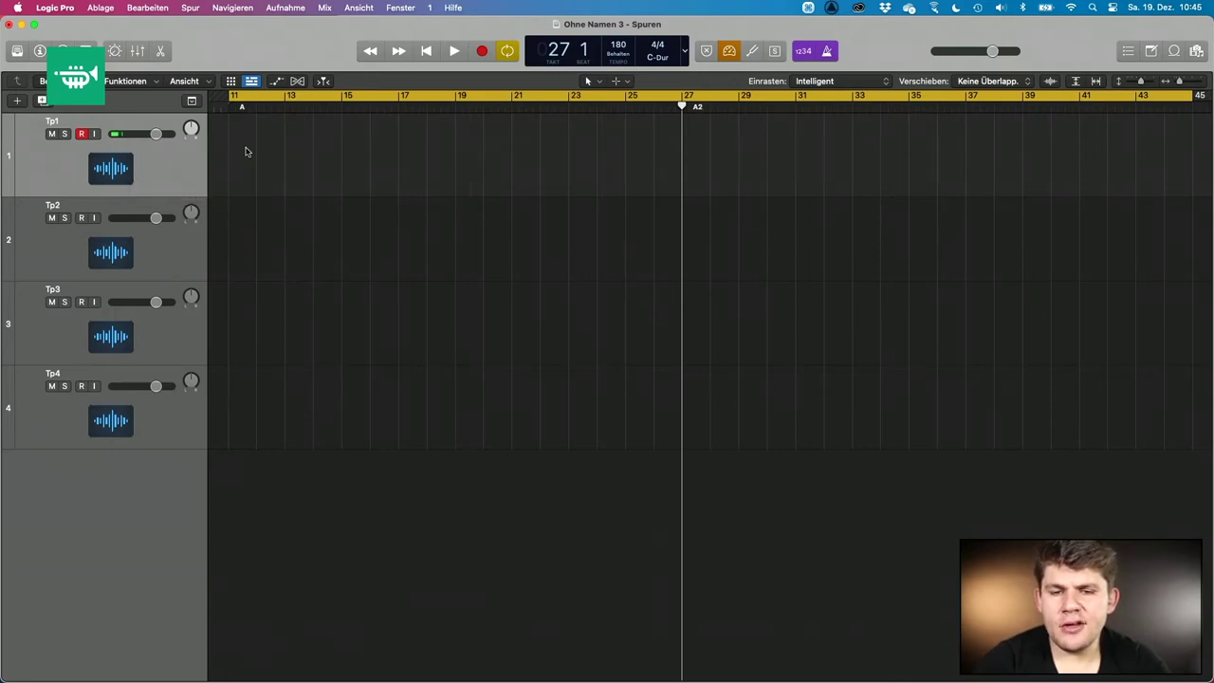
{"action": "key", "text": "r"}
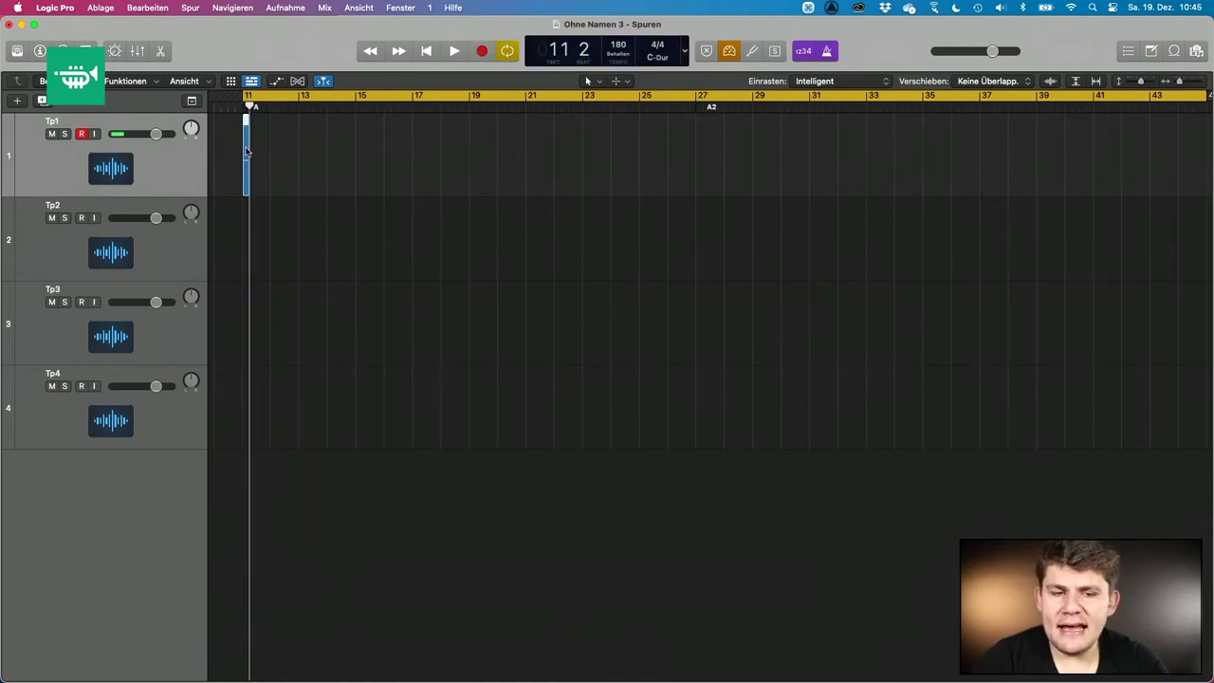
Undo the aborted recording on Tp1 and record a new take from bar 11 to about bar 42.
{"action": "key", "text": "super"}
{"action": "key", "text": "super+z"}
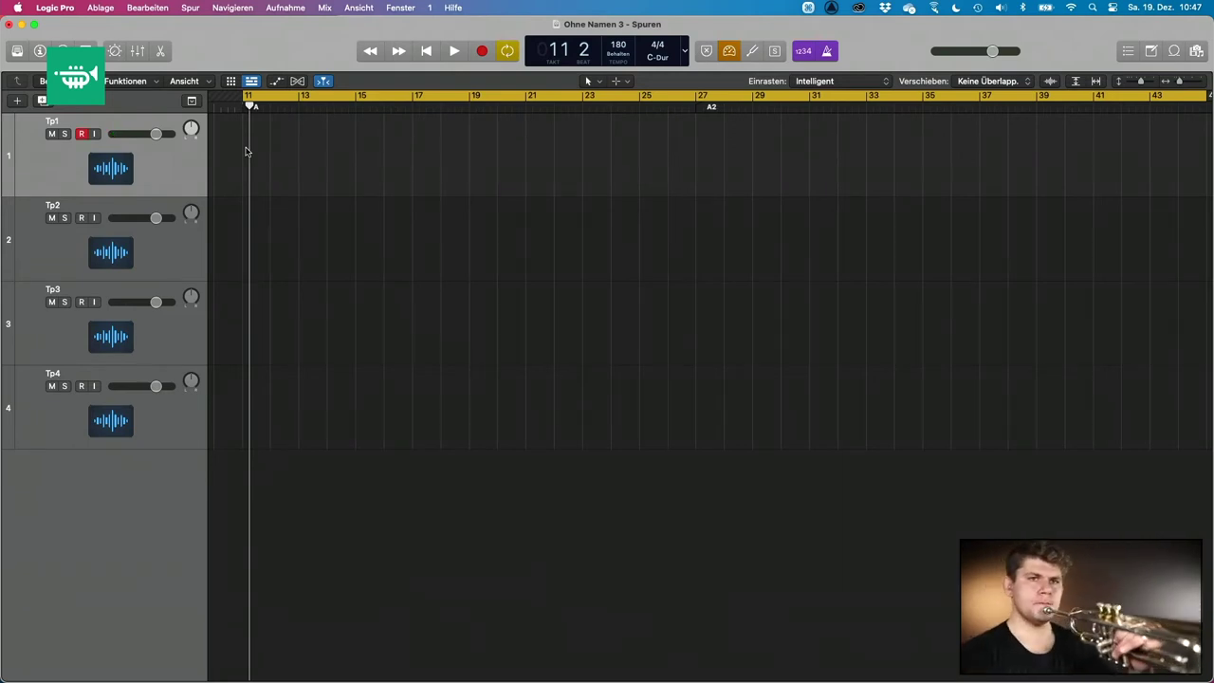
{"action": "key", "text": "r"}
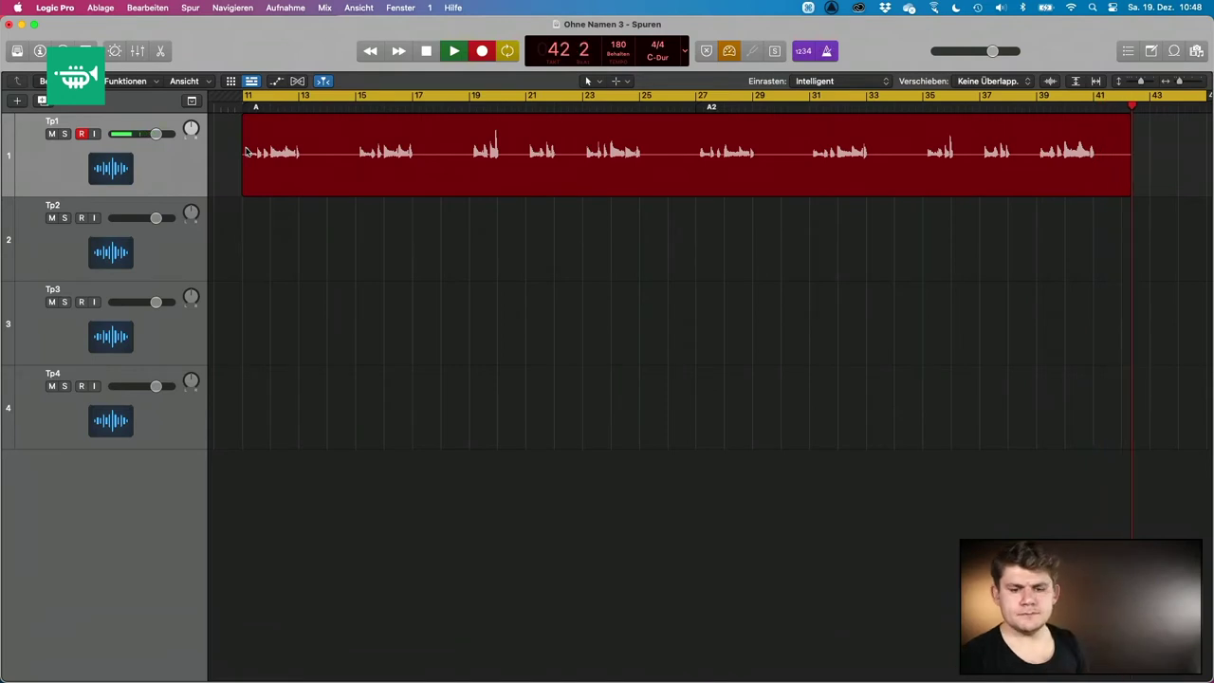
{"action": "key", "text": "space"}
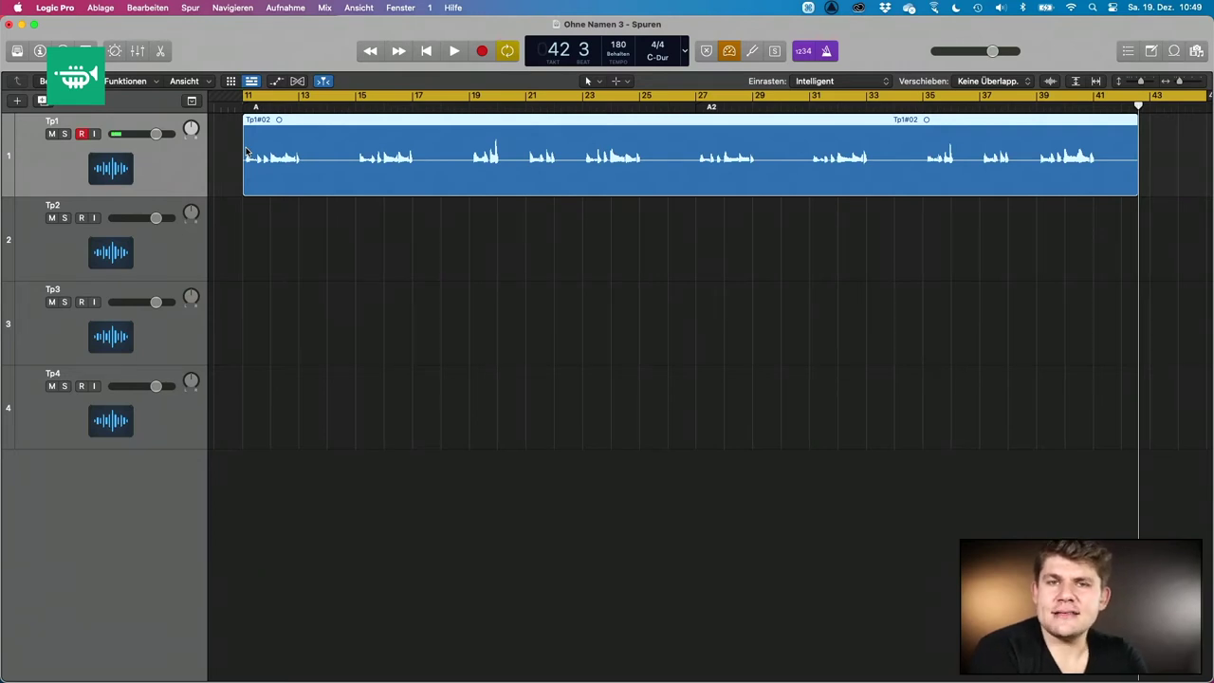
{"action": "key", "text": "ctrl+r"}
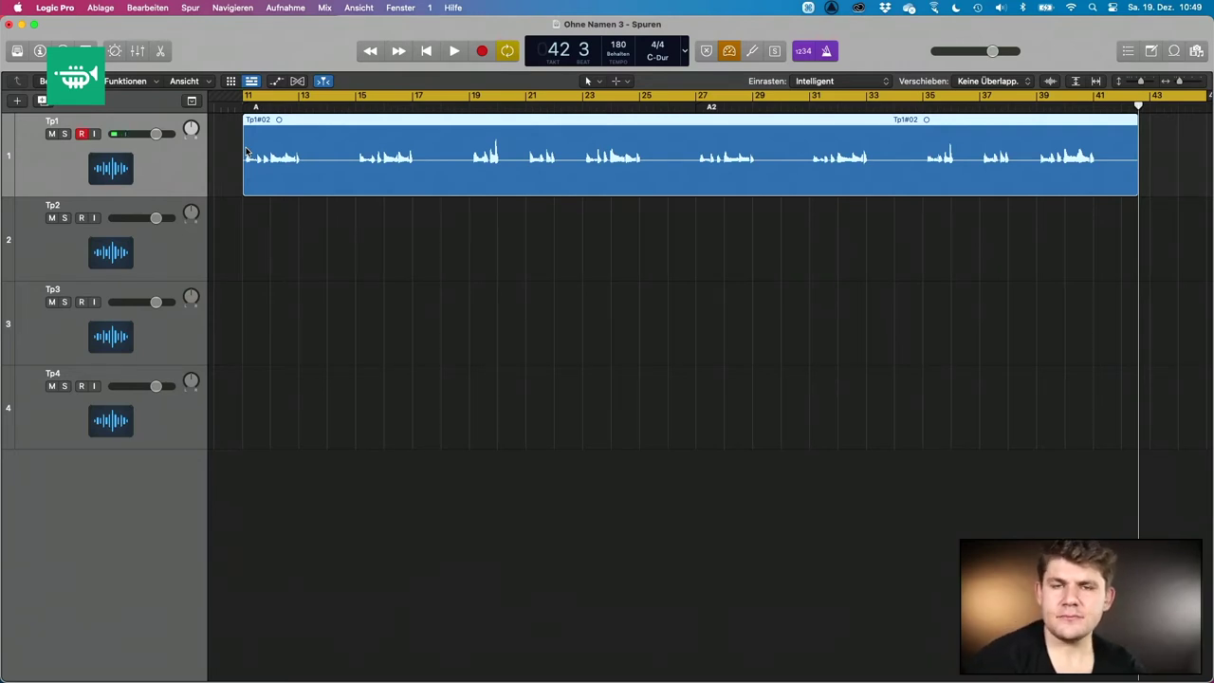
Save the project as Cute-Neal-Hefti-4-Trumpets in the Logic folder.
{"action": "key", "text": "super"}
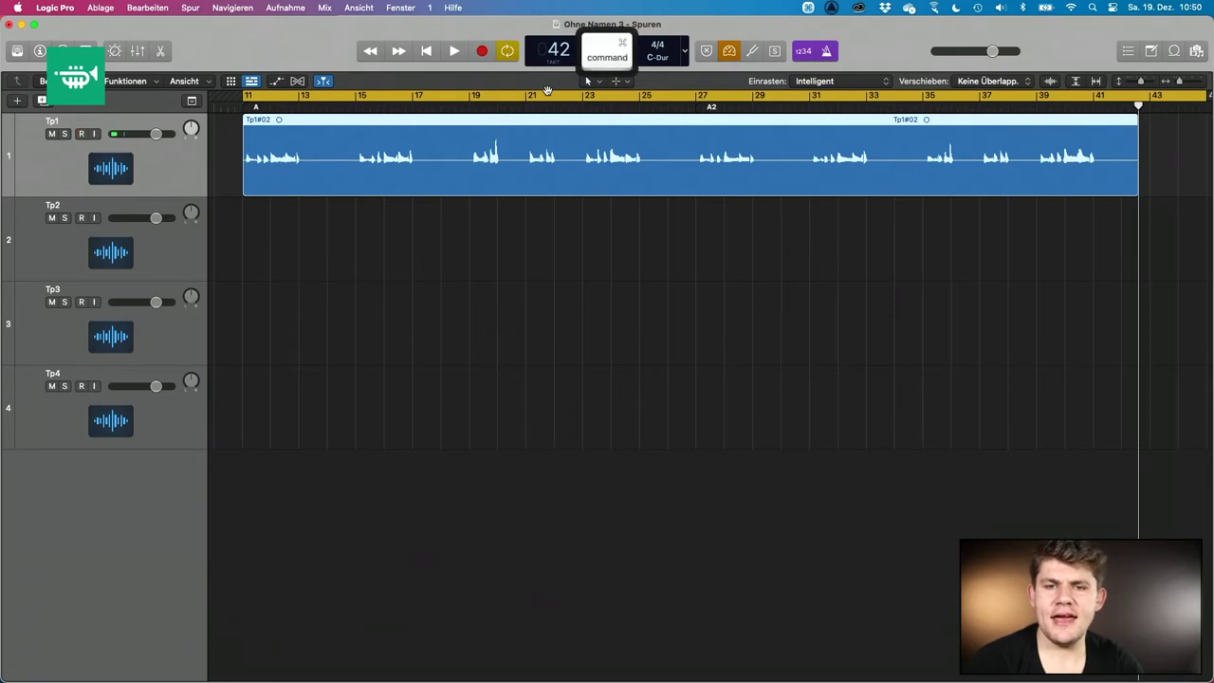
{"action": "key", "text": "super+s"}
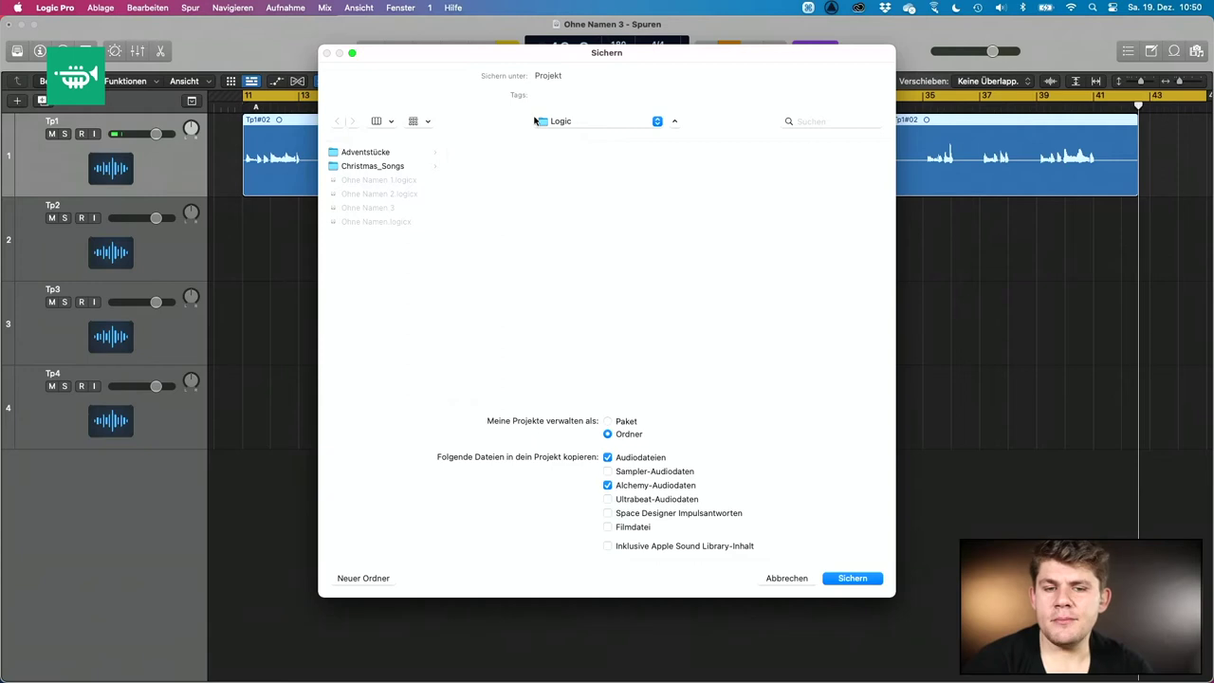
{"action": "left_click", "coordinate": [569, 73]}
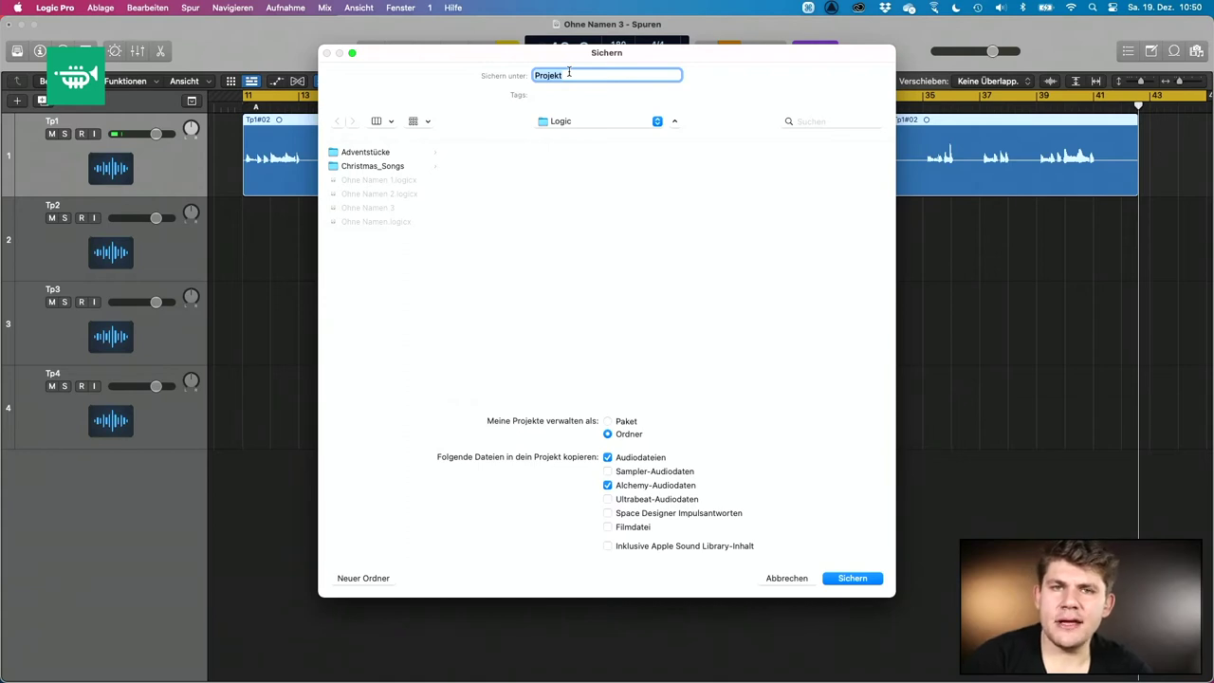
{"action": "type", "text": "Cut"}
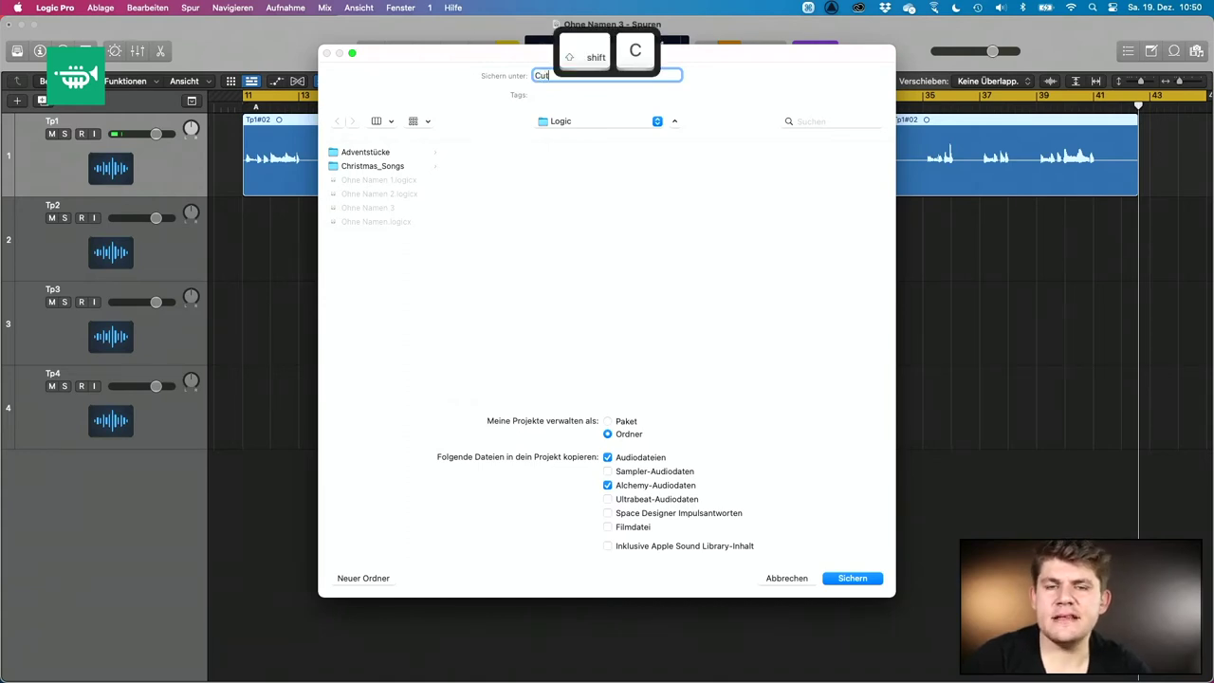
{"action": "type", "text": "e-Noel-H"}
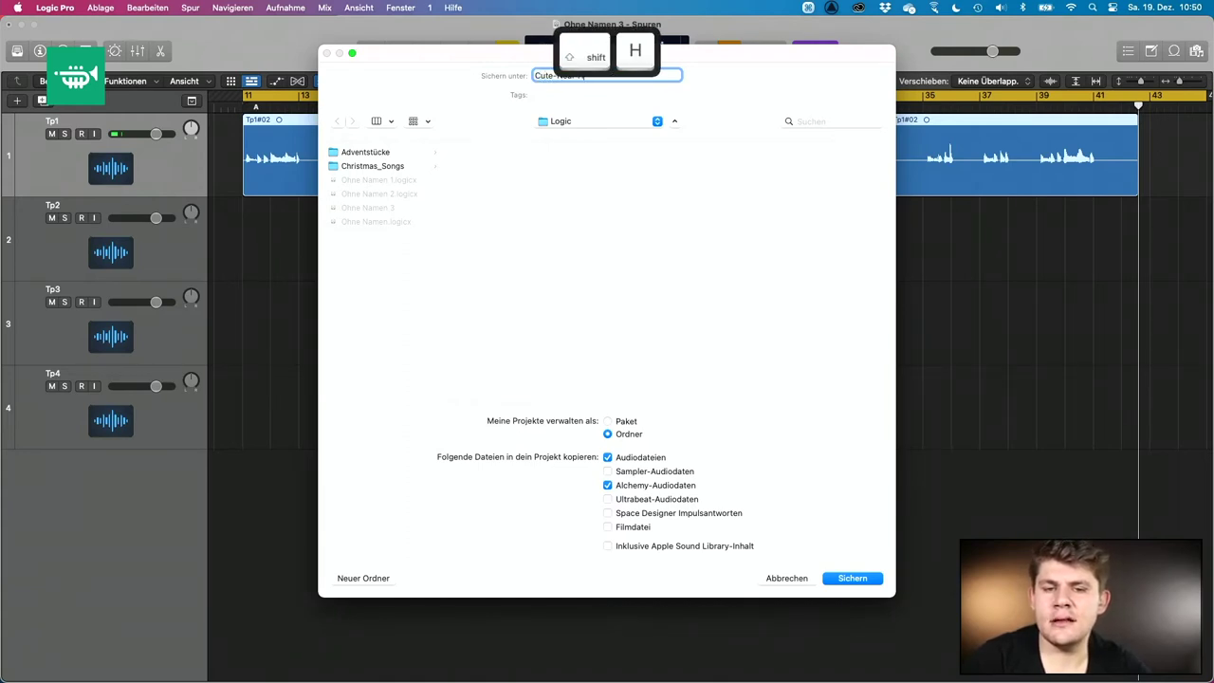
{"action": "type", "text": "orn-4-Tromp"}
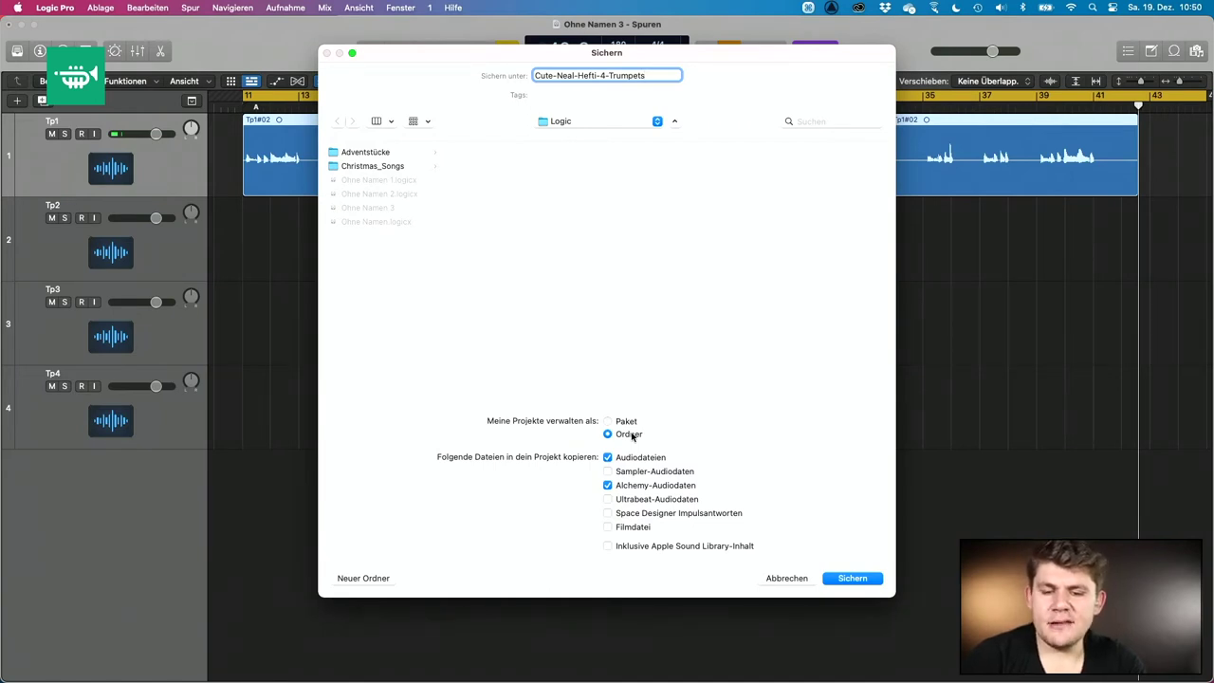
{"action": "left_click", "coordinate": [871, 581]}
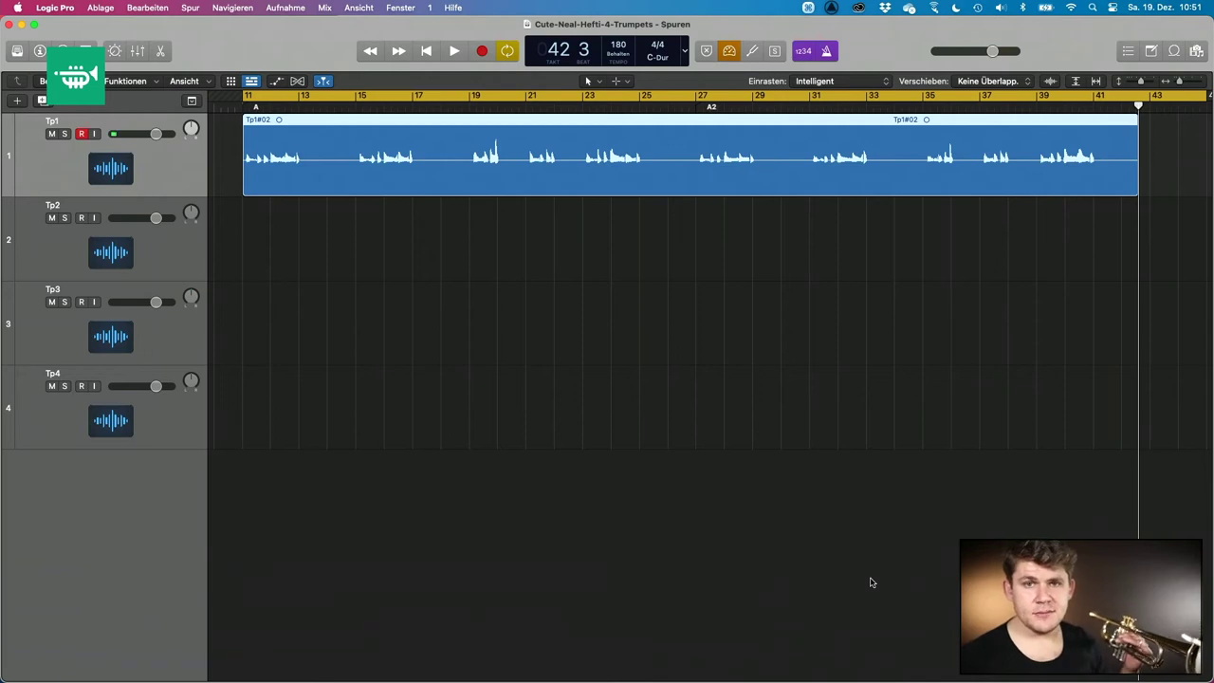
Record a second take on Tp1 from bar 11 to about bar 25.
{"action": "key", "text": "r"}
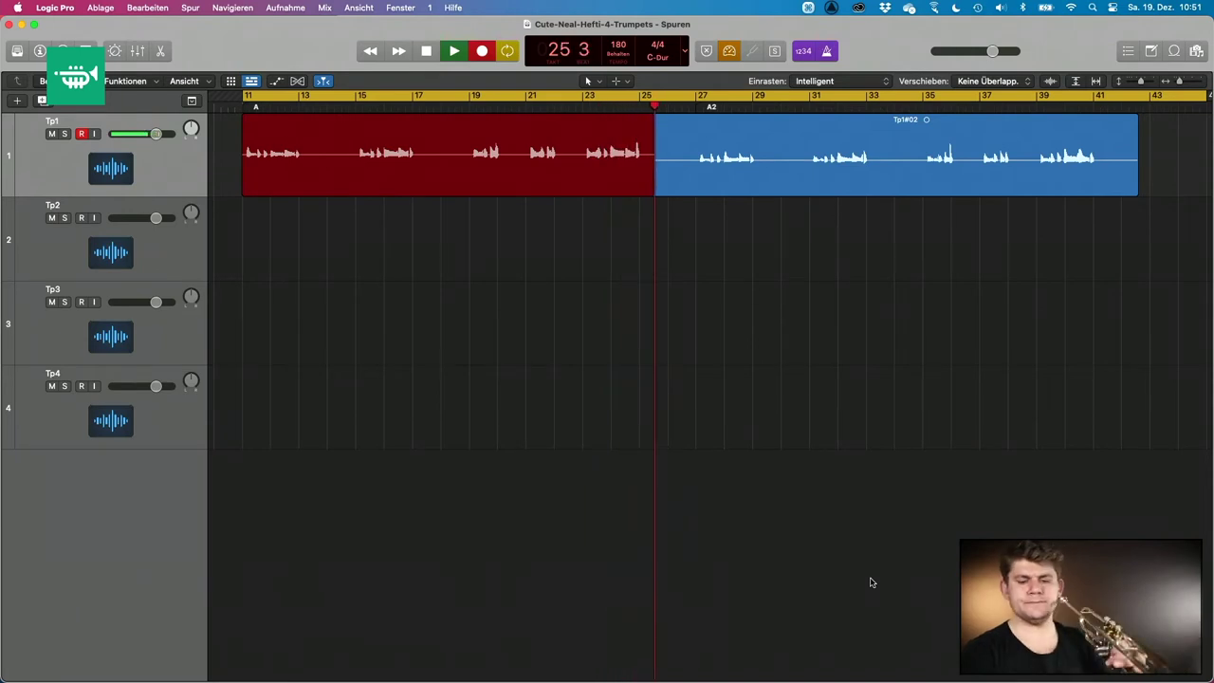
{"action": "key", "text": "space"}
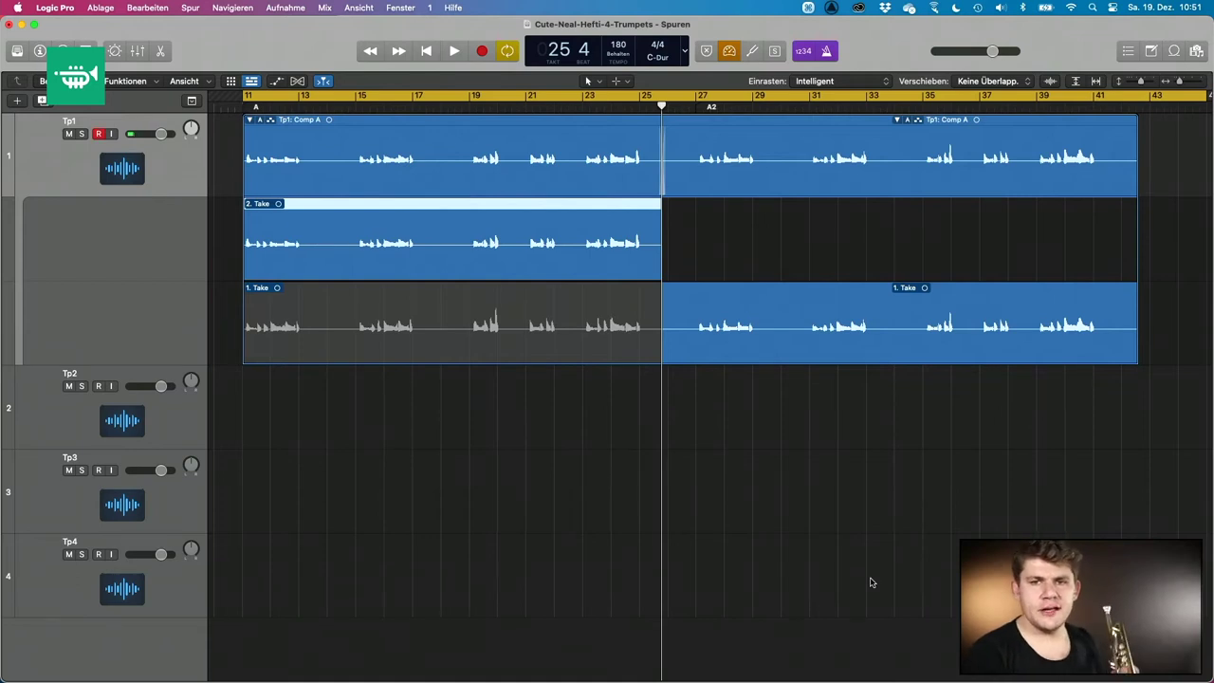
{"action": "key", "text": "space"}
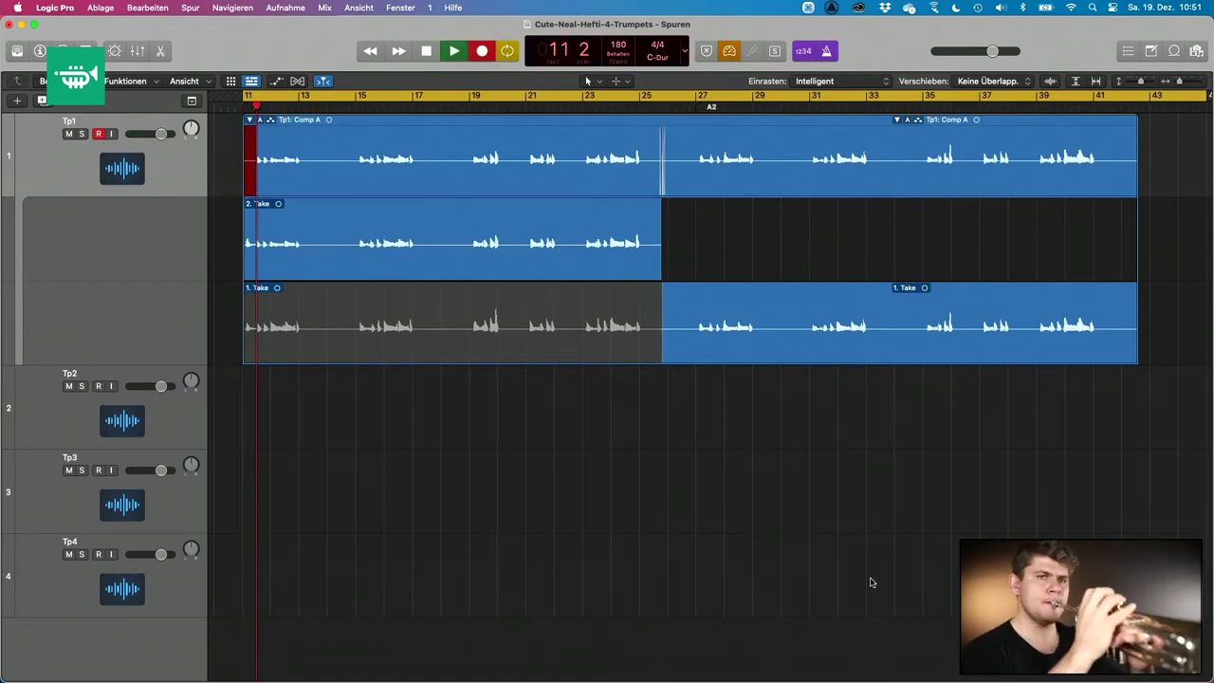
{"action": "key", "text": "space"}
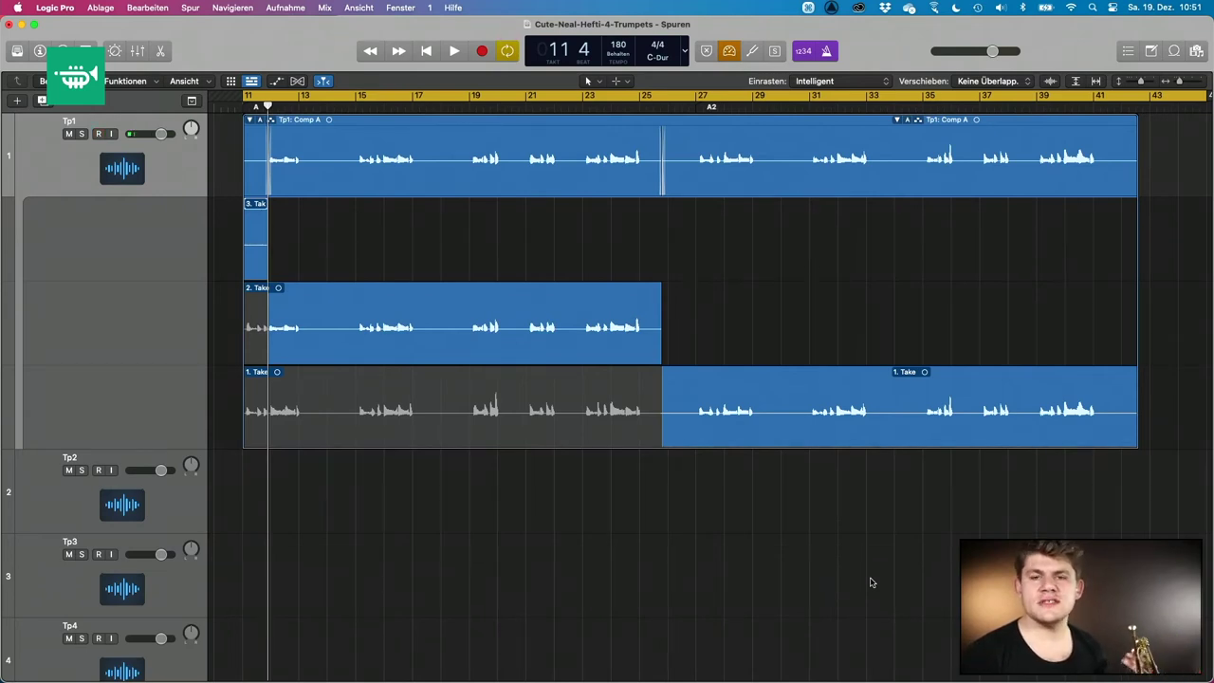
{"action": "key", "text": "super+z"}
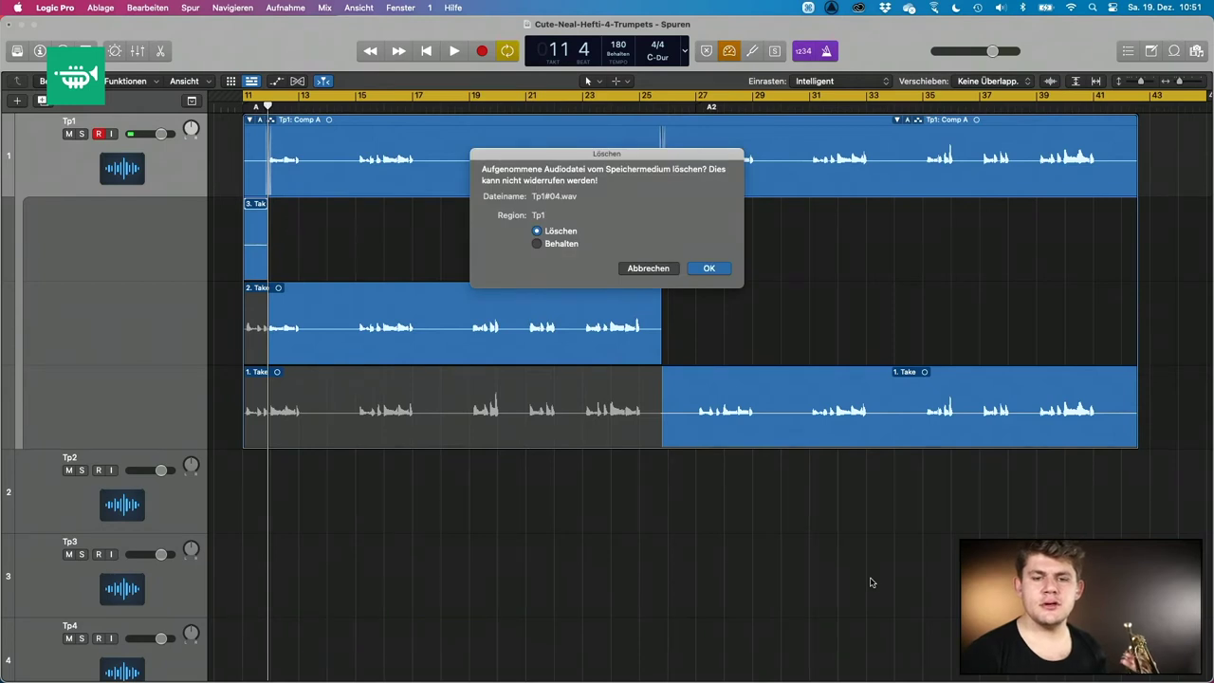
{"action": "key", "text": "Return"}
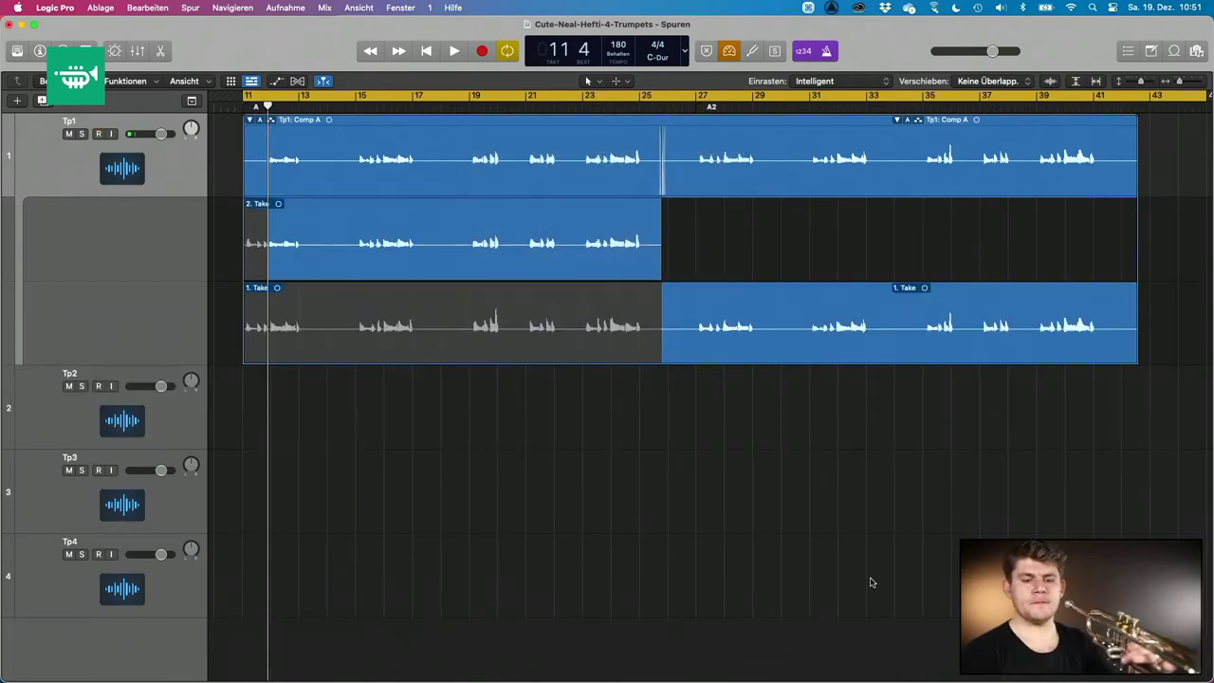
{"action": "key", "text": "r"}
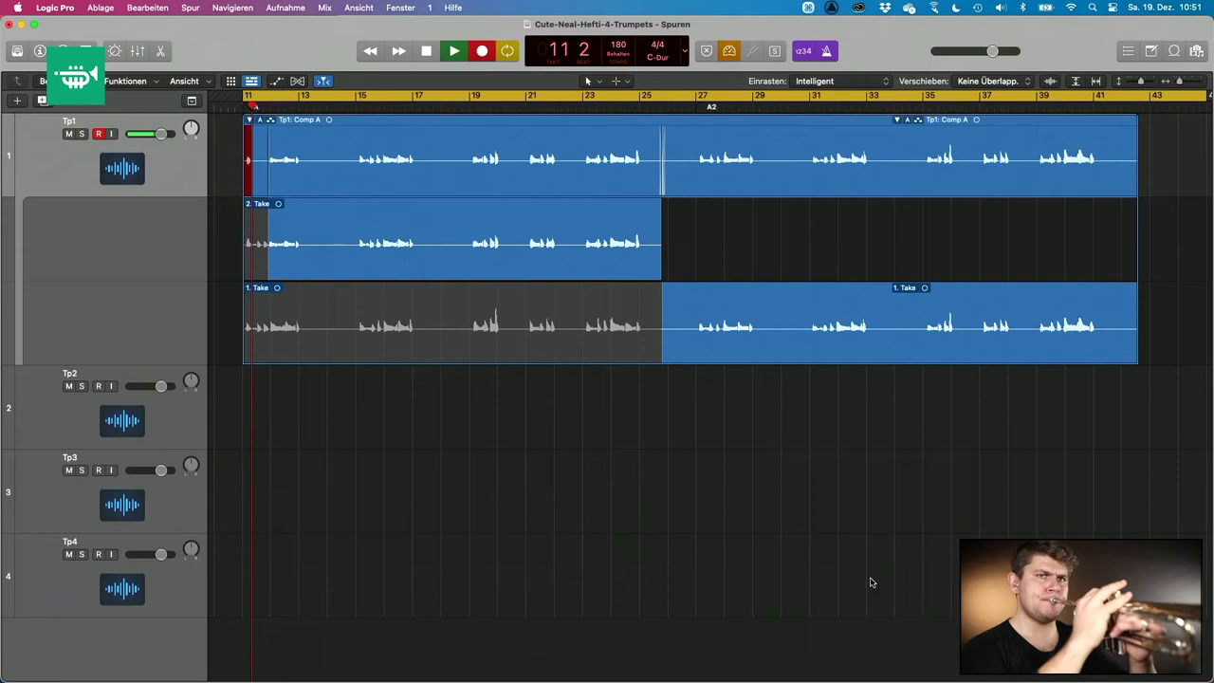
{"action": "key", "text": "space"}
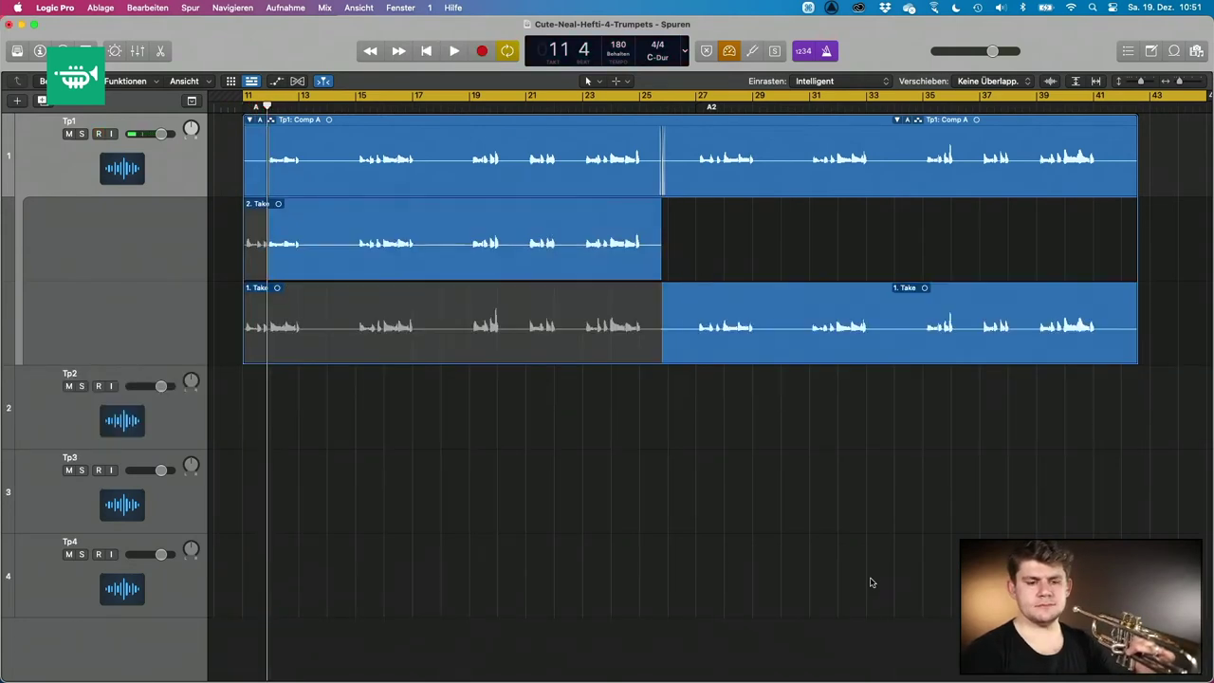
{"action": "key", "text": "r"}
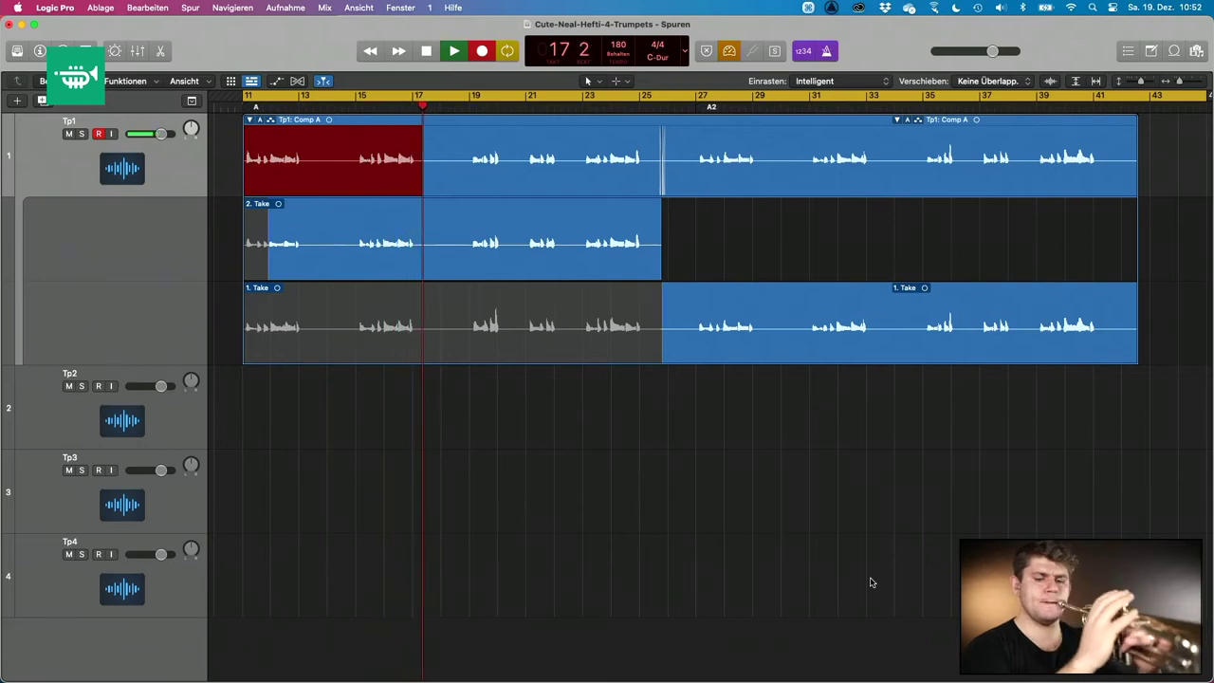
{"action": "key", "text": "space"}
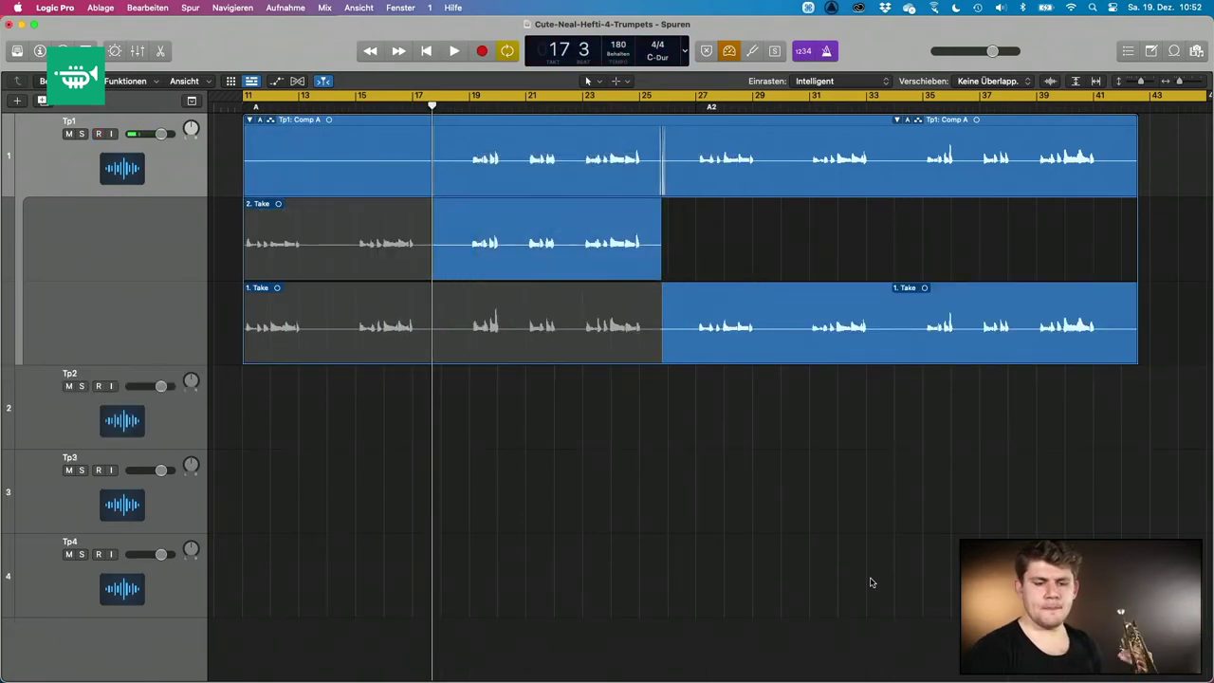
{"action": "key", "text": "r"}
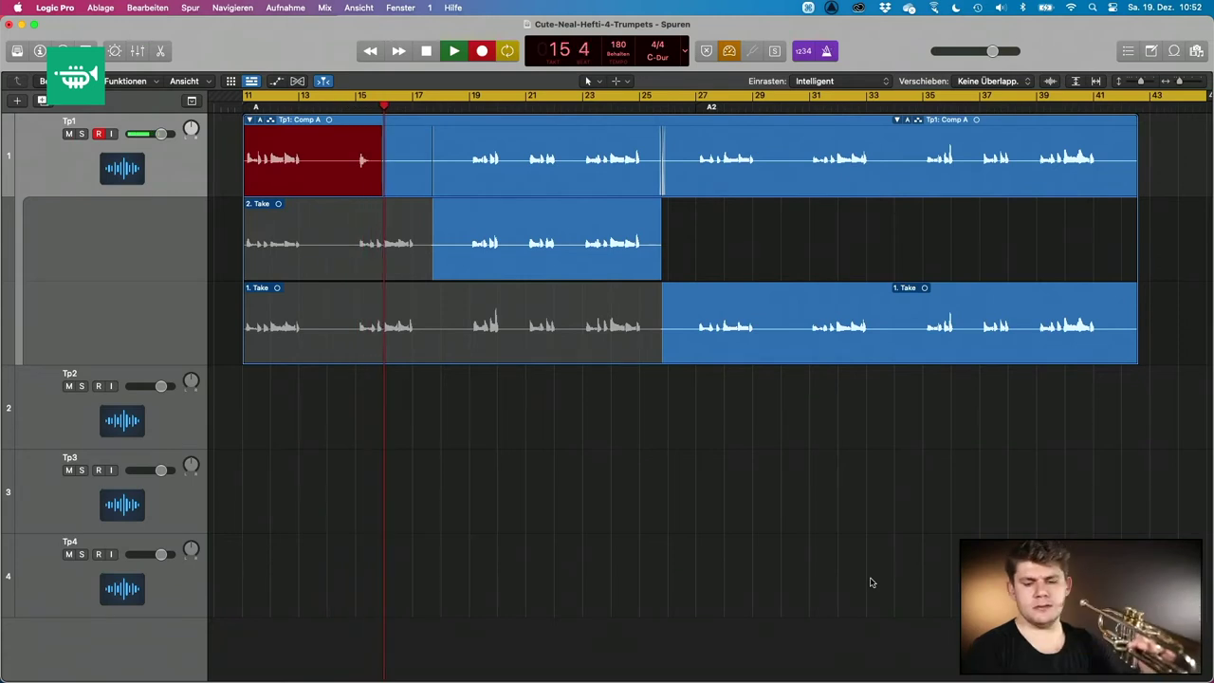
{"action": "key", "text": "space"}
{"action": "key", "text": "t"}
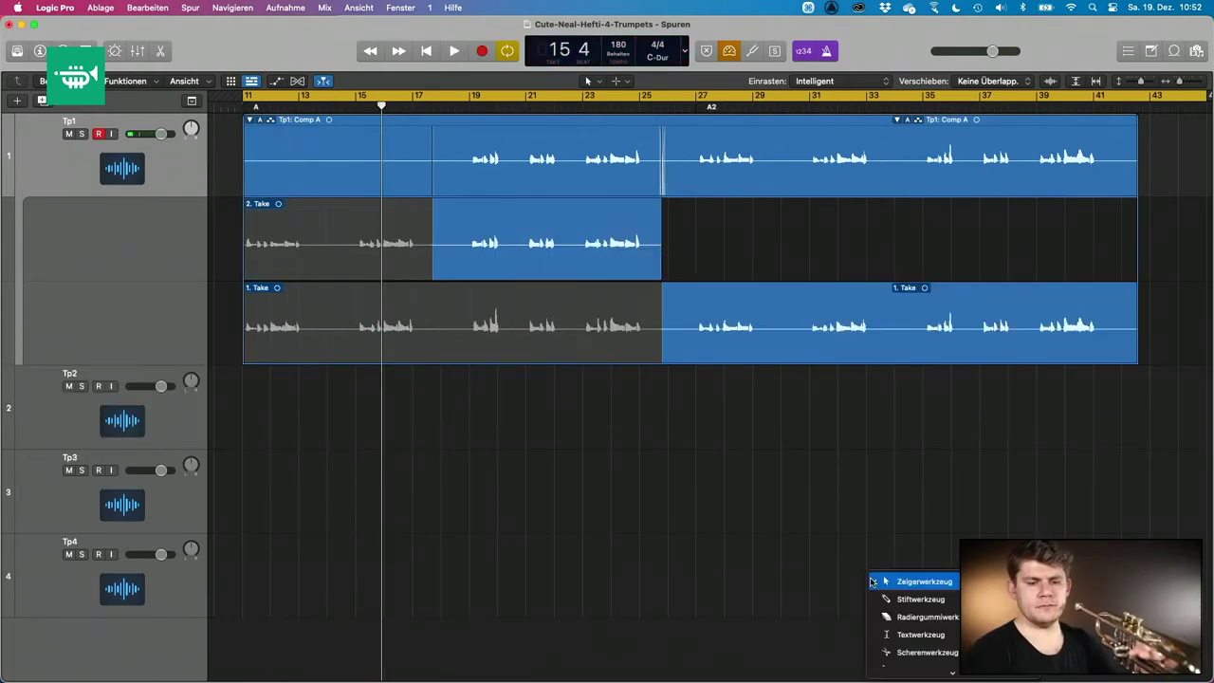
{"action": "left_click", "coordinate": [872, 582]}
Record a third take on Tp1 from bar 11 to about bar 42 and play back its passages from bars 31 and 27.
{"action": "key", "text": "space"}
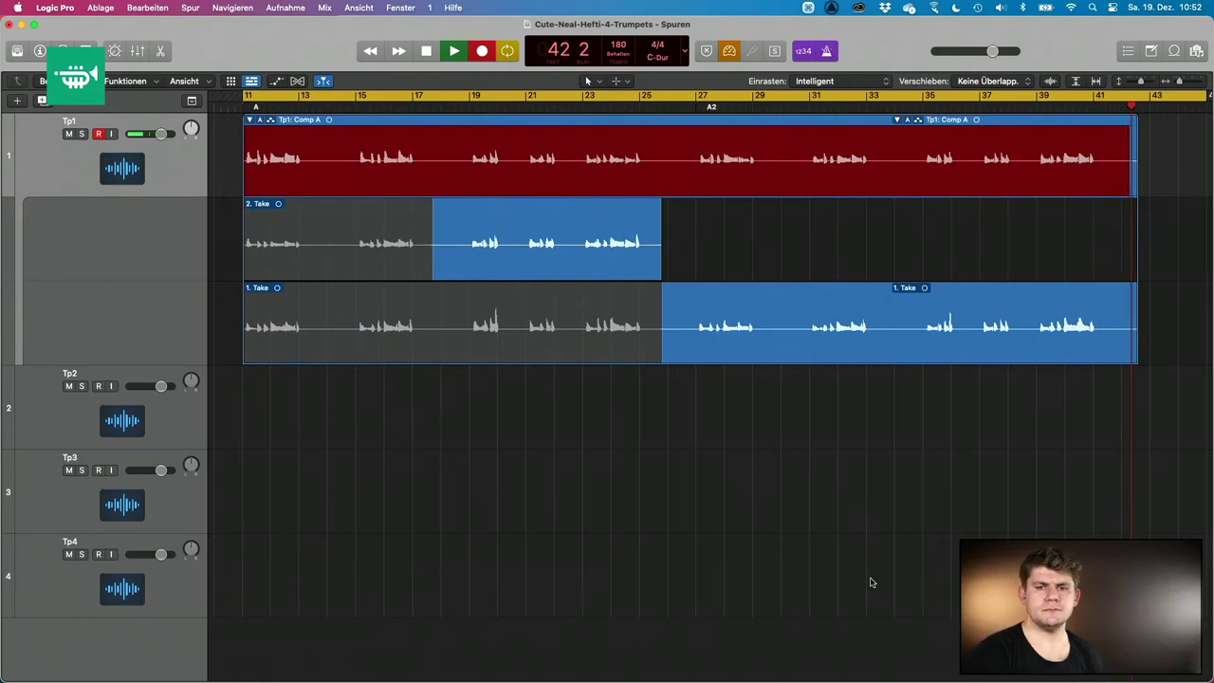
{"action": "key", "text": "space"}
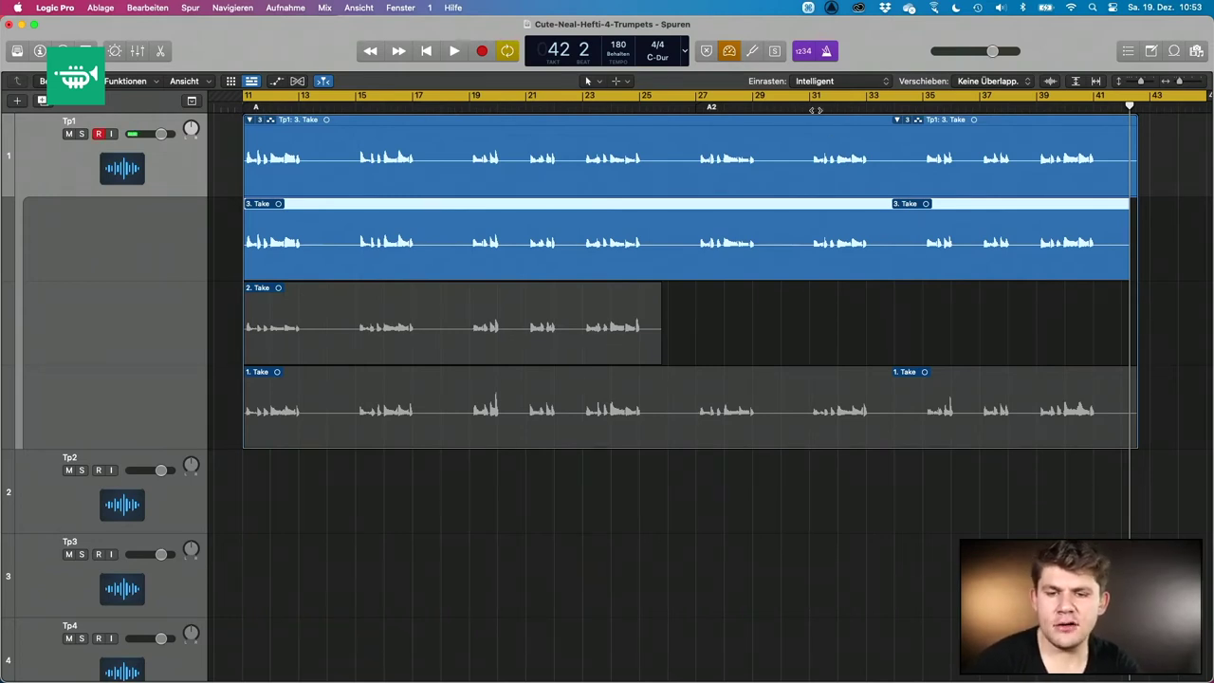
{"action": "left_click", "coordinate": [811, 107]}
{"action": "key", "text": "space"}
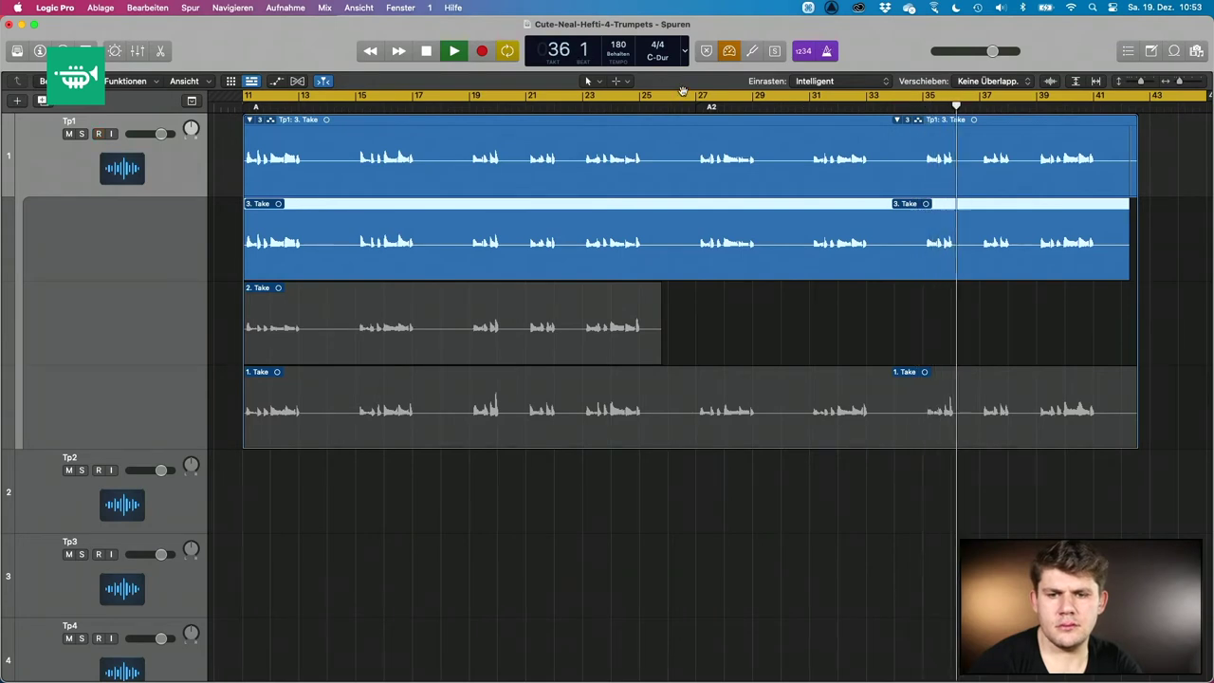
{"action": "left_click", "coordinate": [703, 107]}
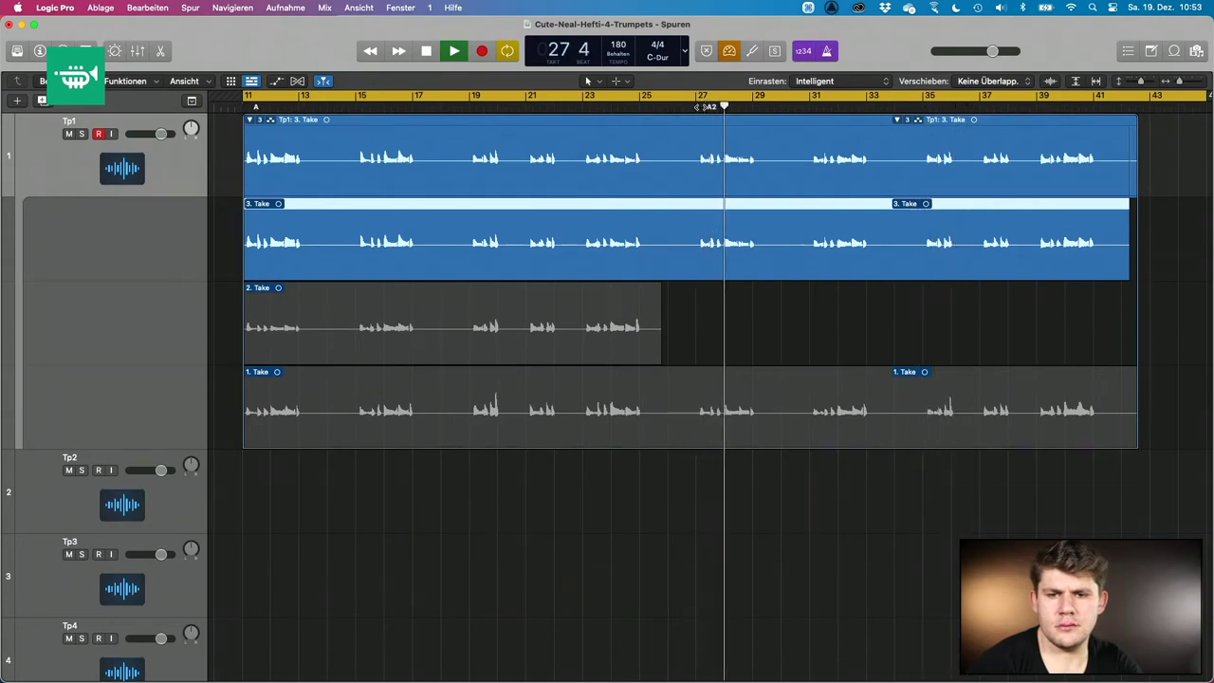
{"action": "key", "text": "space"}
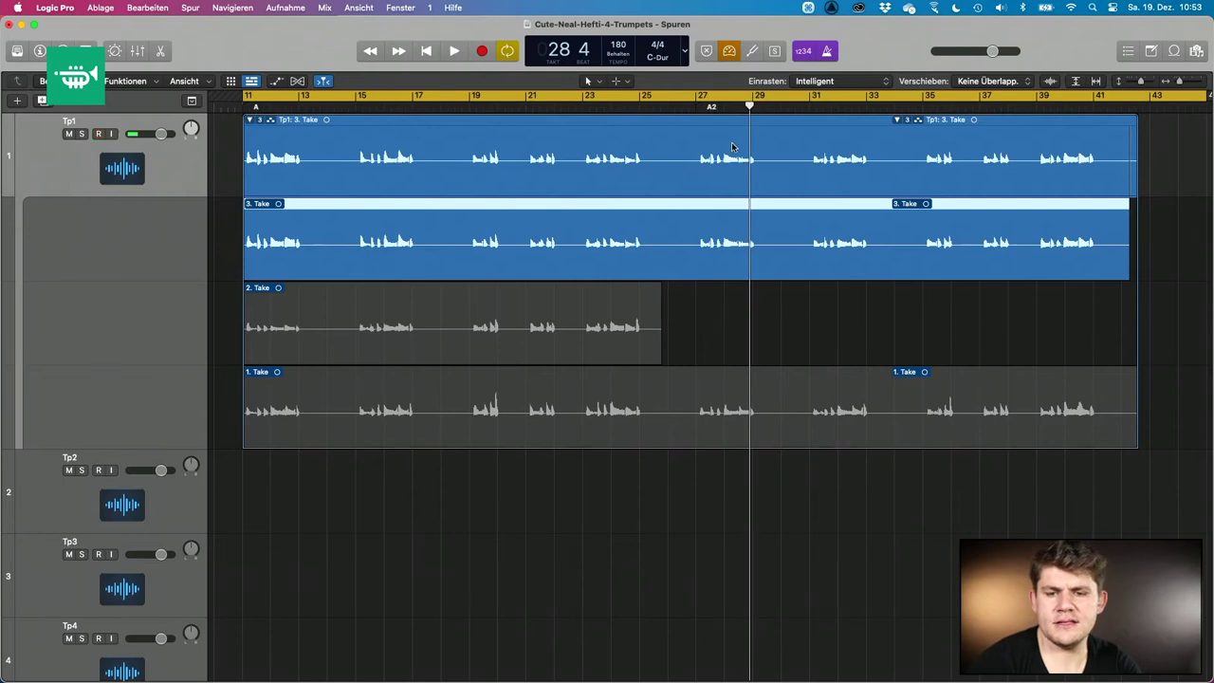
Use the first take for the phrase from about bar 27 to bar 29 in the Tp1 comp and play it from marker A2.
{"action": "key", "text": "super+Right"}
{"action": "key", "text": "super+Right"}
{"action": "key", "text": "super+Right"}
{"action": "key", "text": "super+Right"}
{"action": "key", "text": "super+Right"}
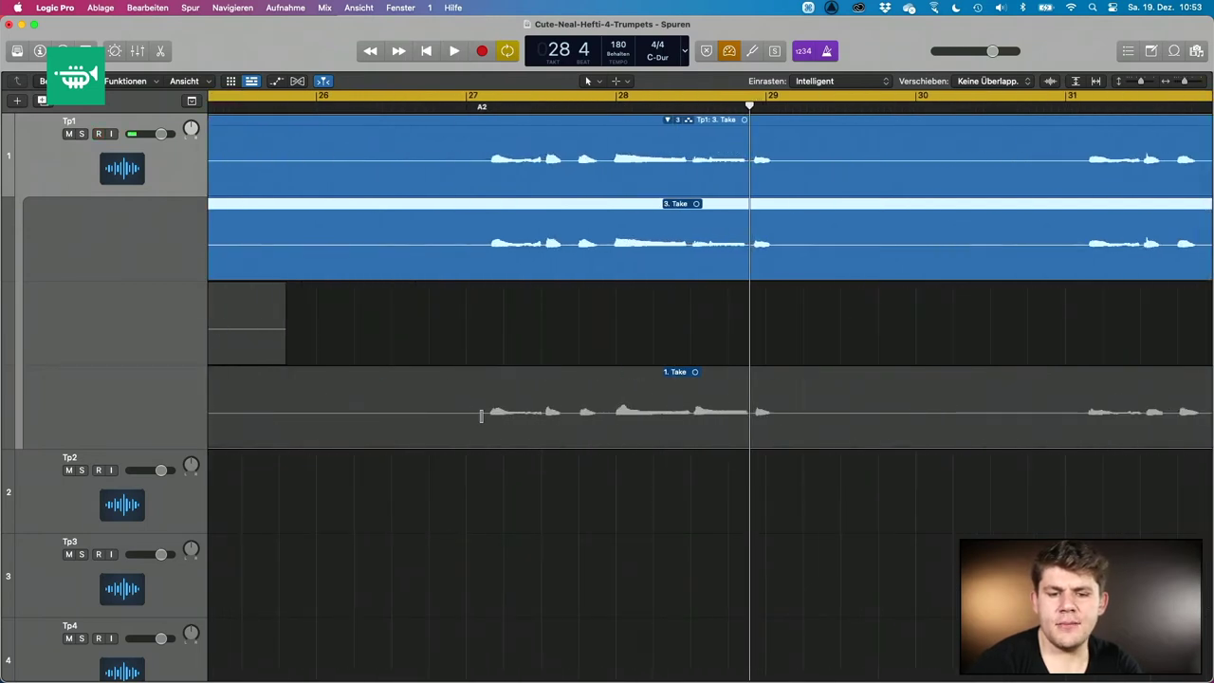
{"action": "left_click_drag", "start_coordinate": [482, 415], "coordinate": [776, 469]}
{"action": "double_click", "coordinate": [464, 111]}
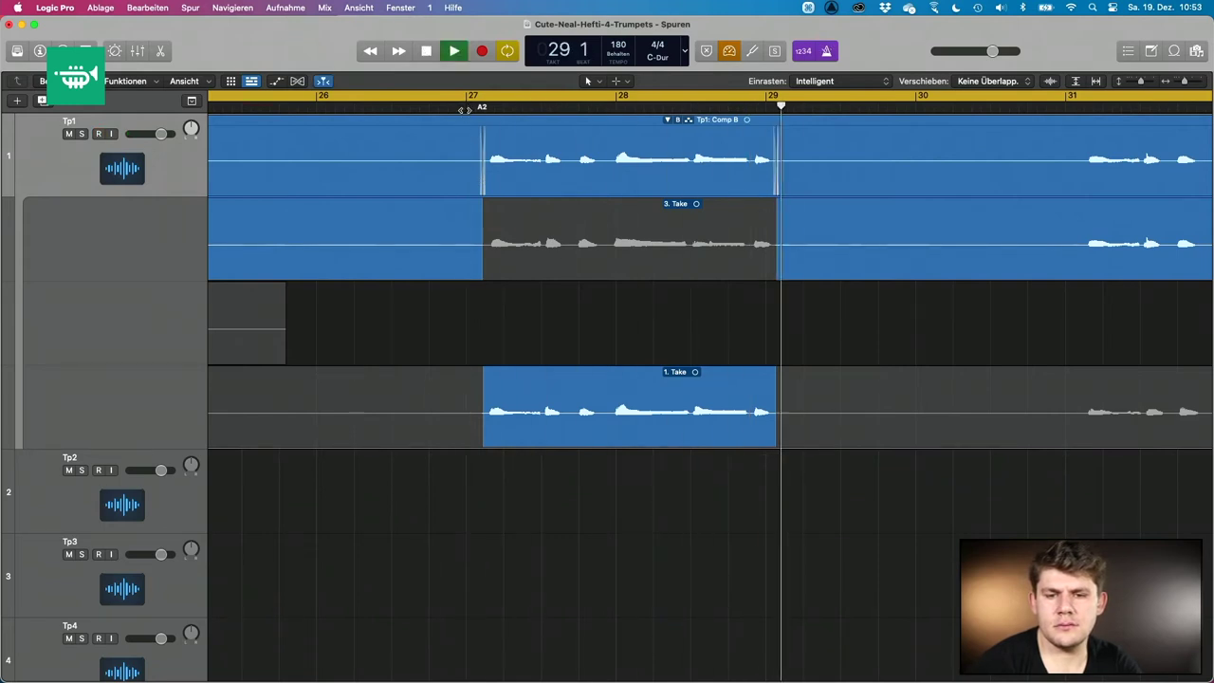
Compare the phrase after marker A2 in the third and first takes by undoing, playing back and redoing the comp edit.
{"action": "key", "text": "space"}
{"action": "key", "text": "super+z"}
{"action": "key", "text": "space"}
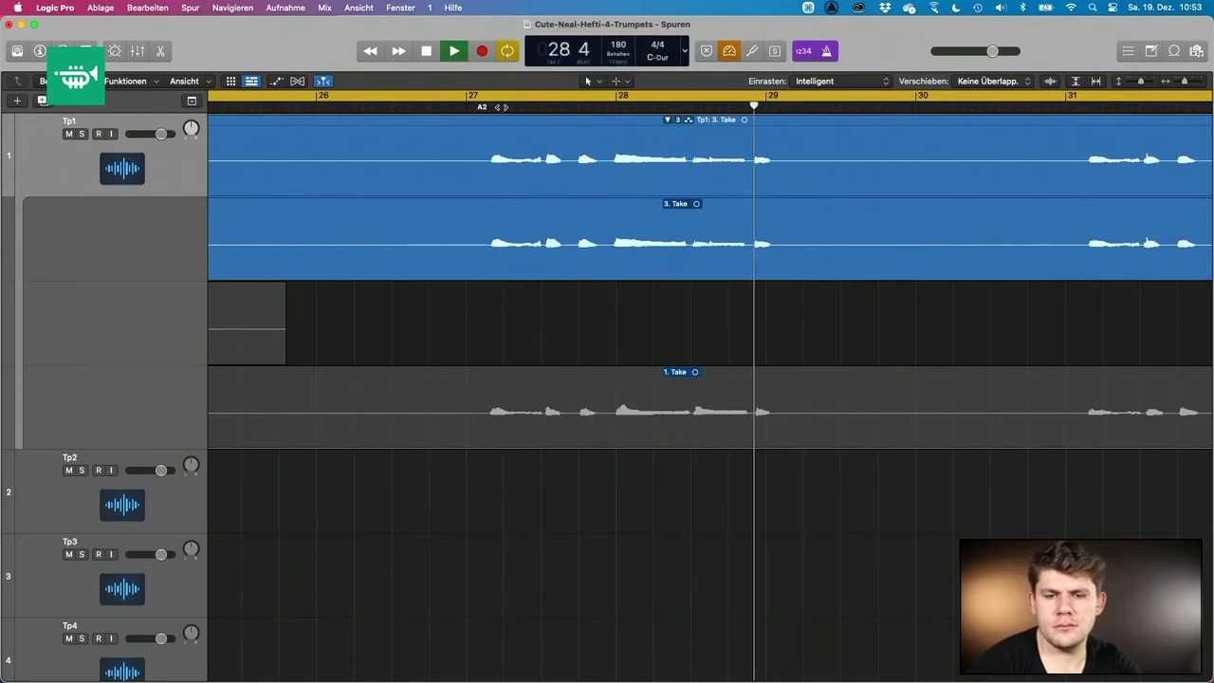
{"action": "key", "text": "space"}
{"action": "key", "text": "super+shift+z"}
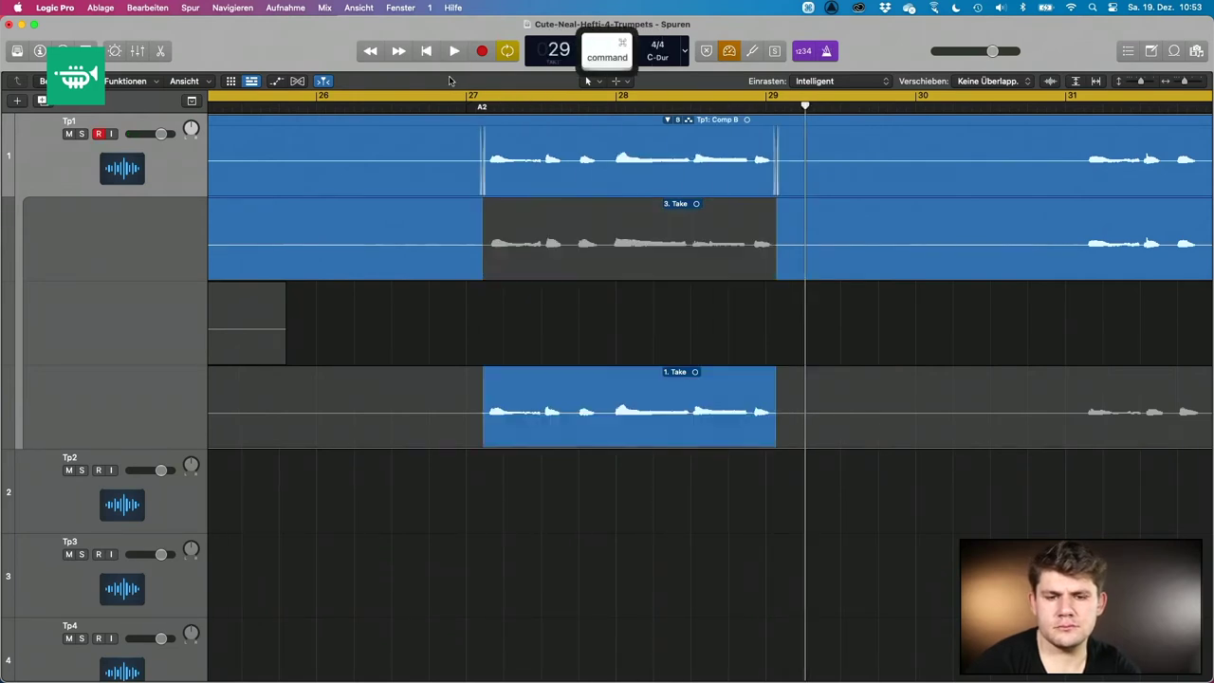
{"action": "key", "text": "space"}
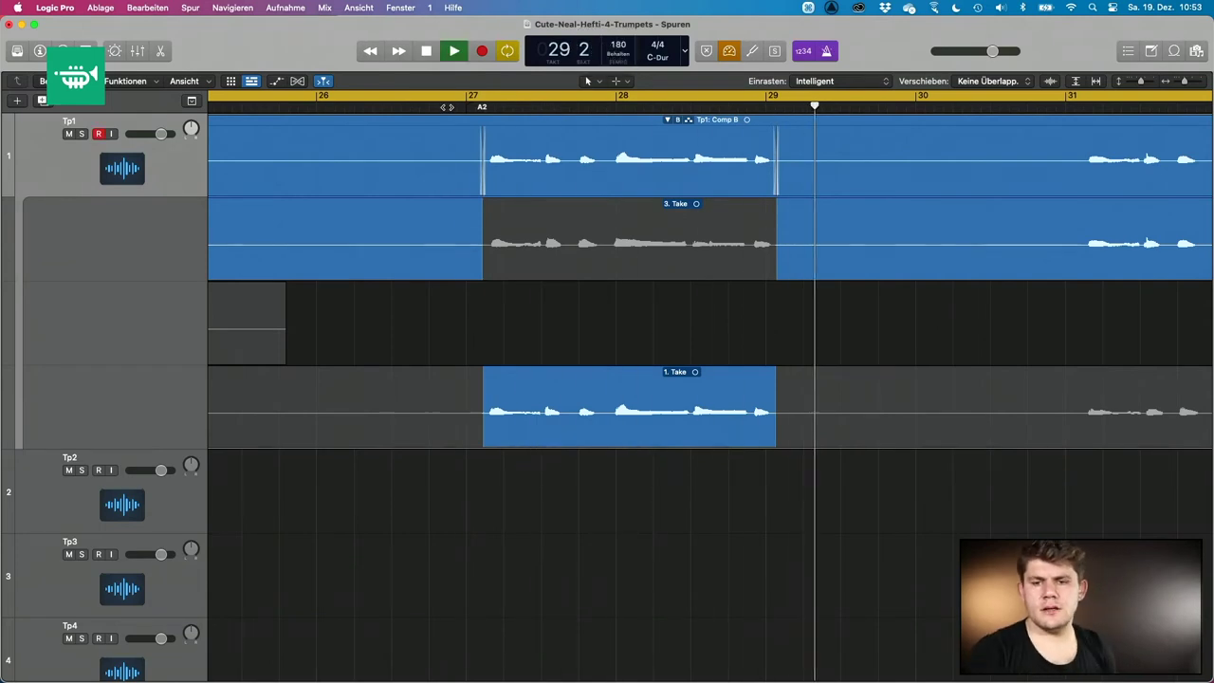
{"action": "key", "text": "space"}
Collapse the Tp1 take folder and expand it again.
{"action": "key", "text": "super+Left"}
{"action": "key", "text": "super+Left"}
{"action": "key", "text": "super+Left"}
{"action": "key", "text": "super+Left"}
{"action": "key", "text": "super+Left"}
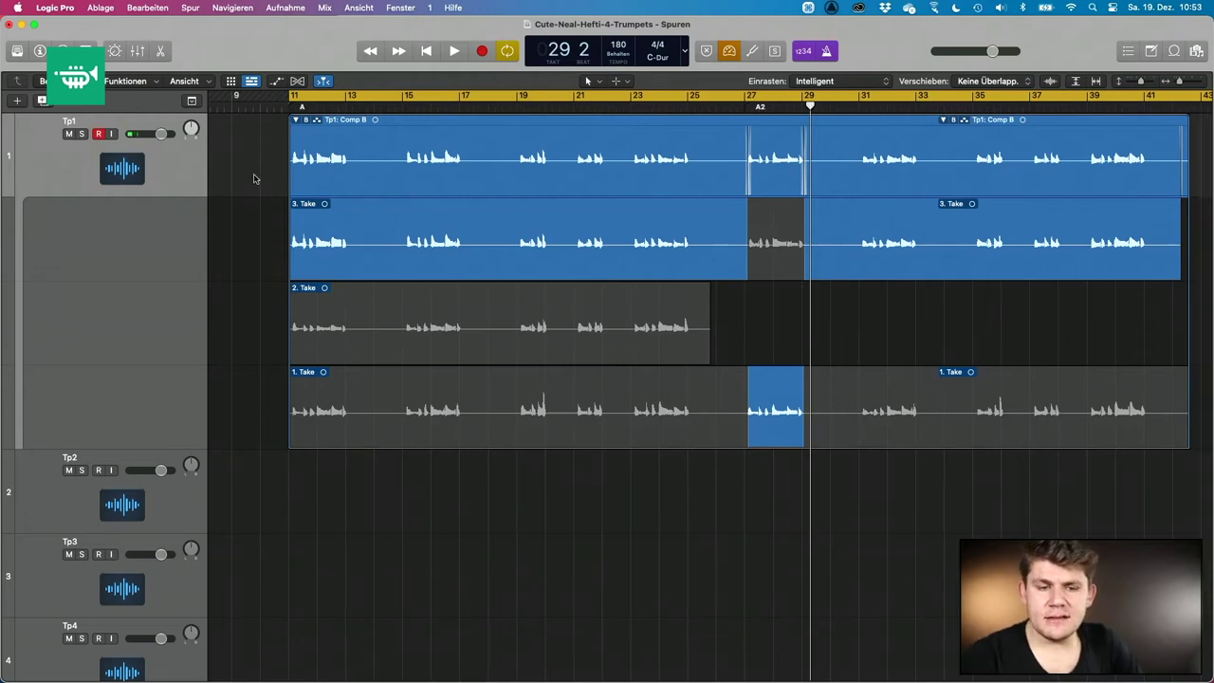
{"action": "left_click", "coordinate": [296, 121]}
{"action": "left_click", "coordinate": [296, 120]}
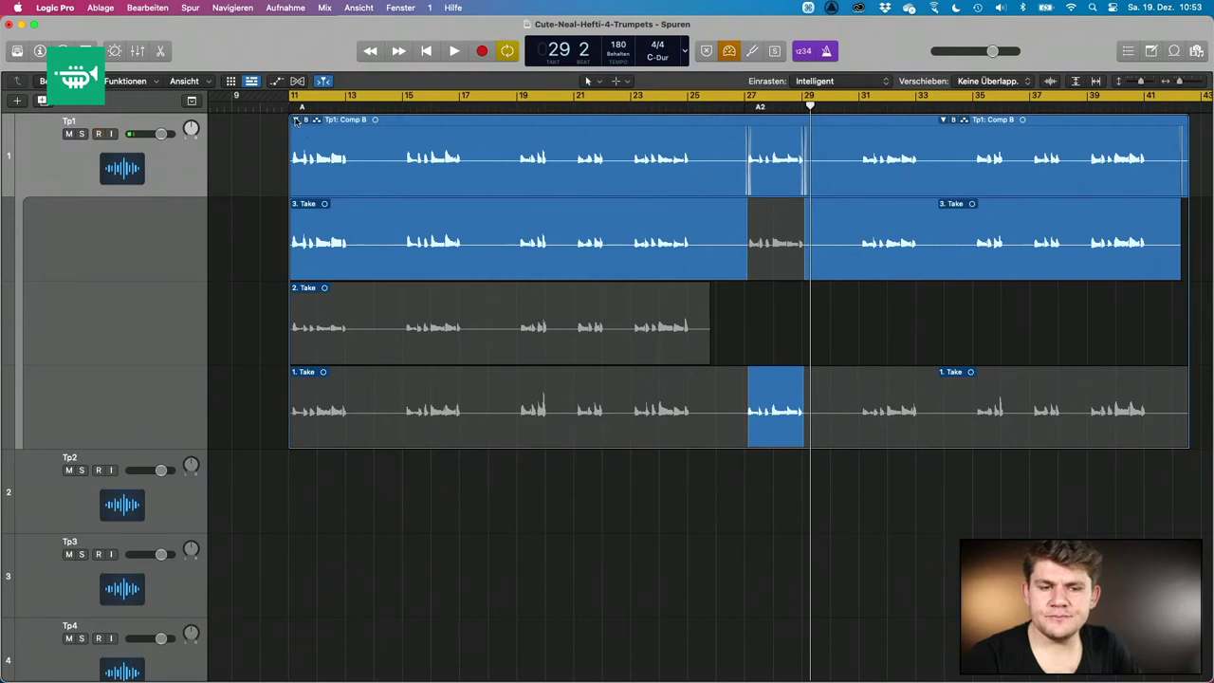
Collapse the Tp1 take folder and record a second take on Tp2 from bar 11 to about bar 42.
{"action": "left_click", "coordinate": [296, 120]}
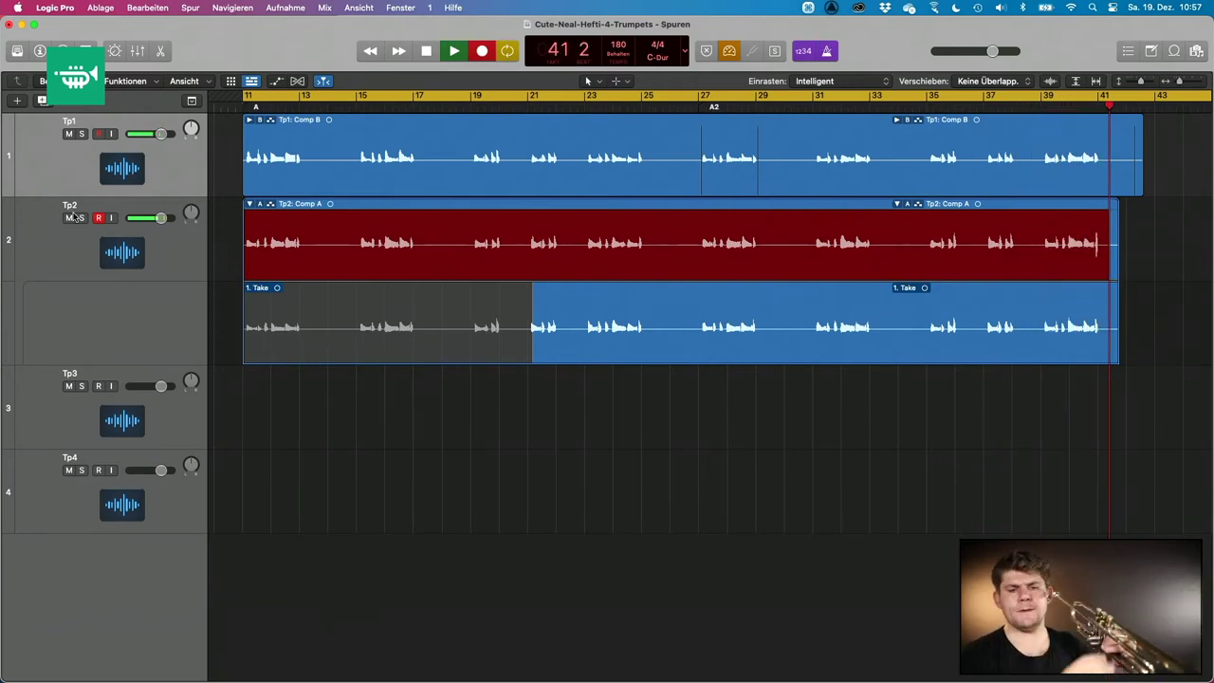
{"action": "key", "text": "space"}
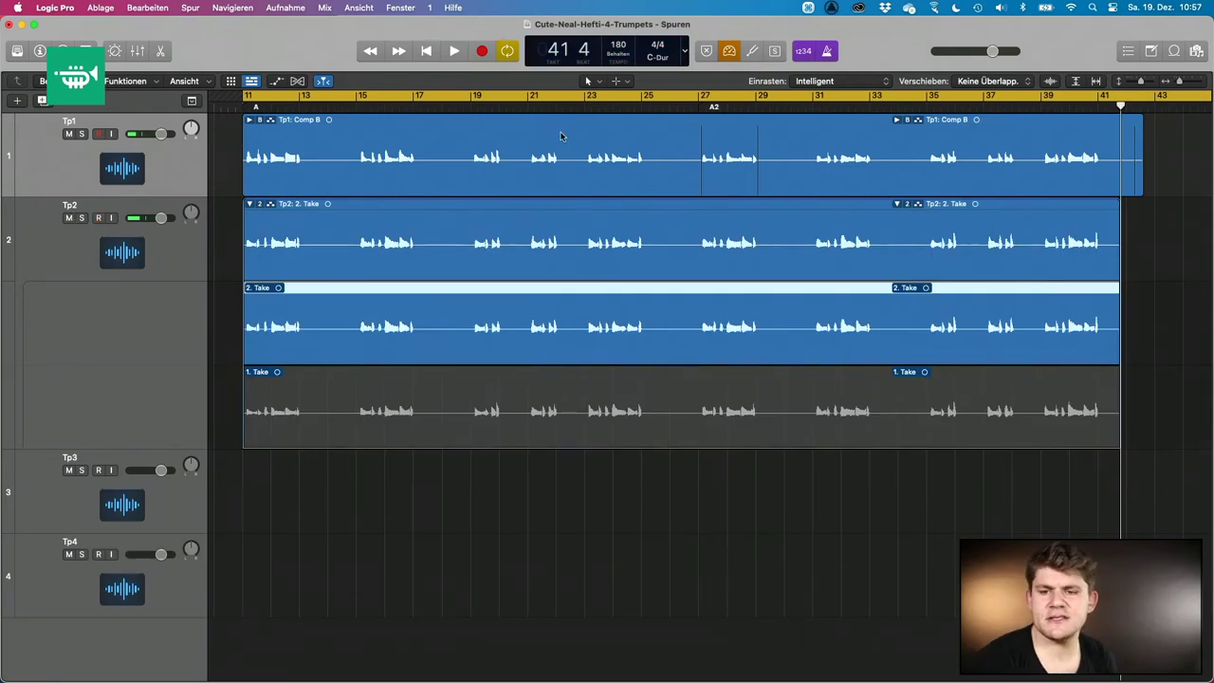
Play the ending of Tp2, use its first take for the phrase from about bar 39 to bar 41, and play that passage.
{"action": "left_click", "coordinate": [1029, 107]}
{"action": "key", "text": "space"}
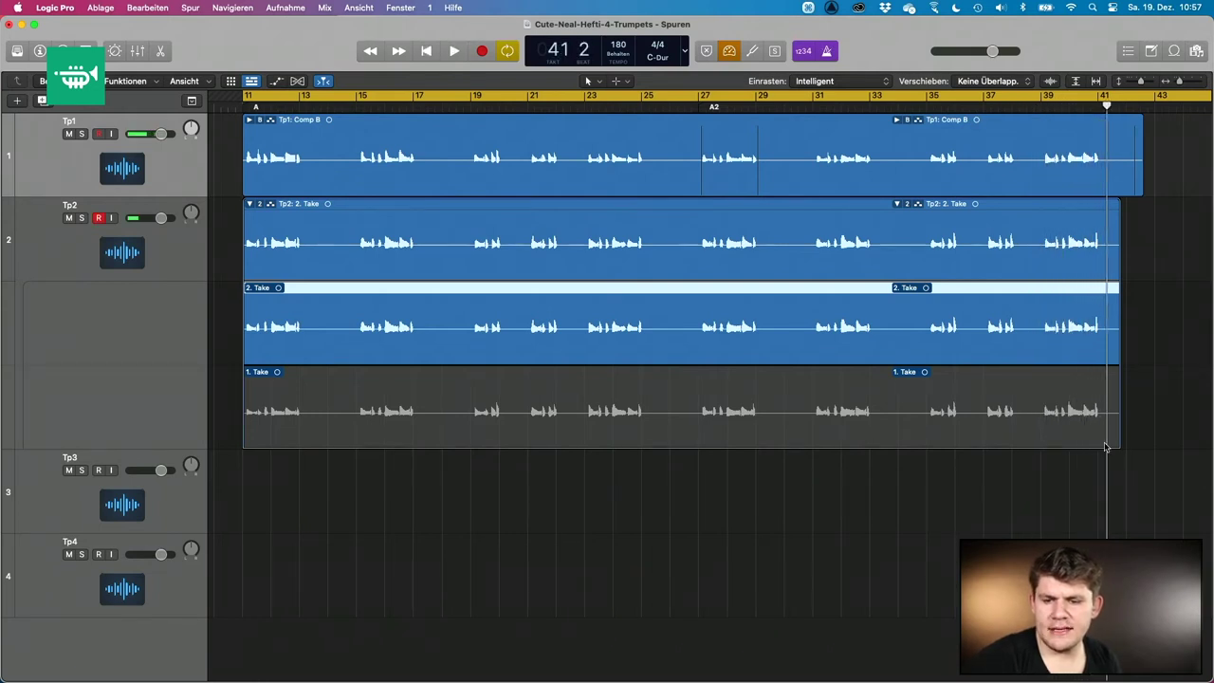
{"action": "left_click_drag", "start_coordinate": [1106, 415], "coordinate": [1042, 414]}
{"action": "double_click", "coordinate": [1036, 104]}
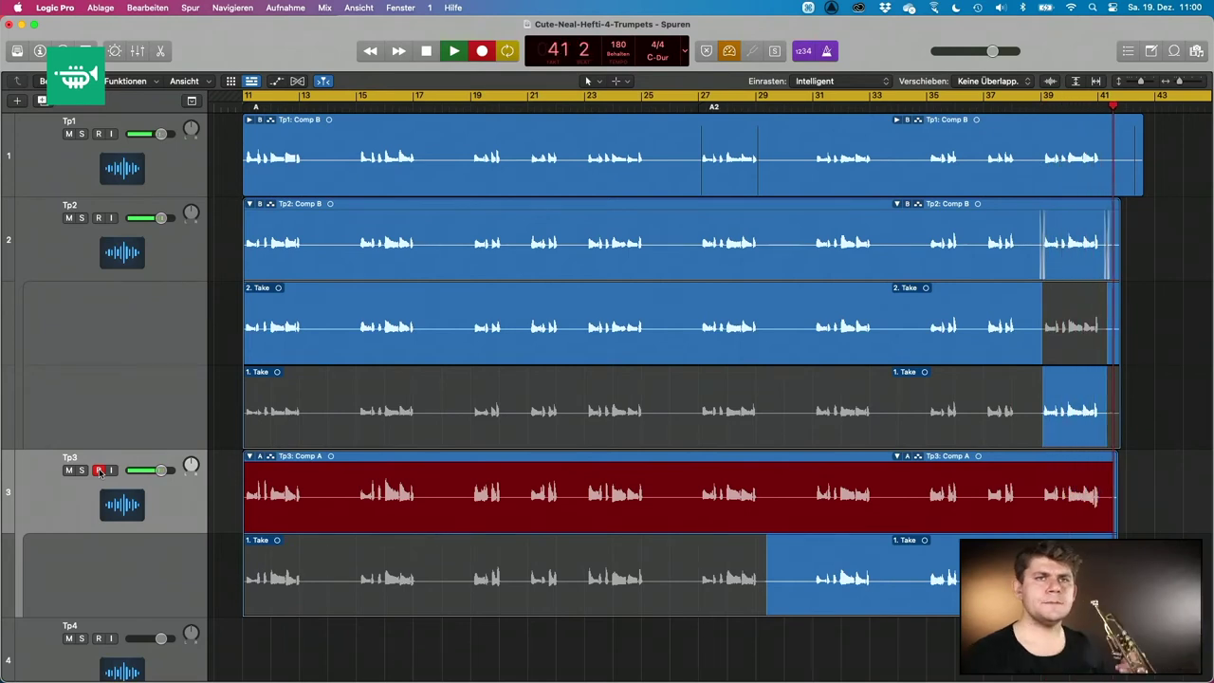
Finish a second take on Tp3 at about bar 42 and collapse the Tp3 and Tp2 take folders.
{"action": "key", "text": "space"}
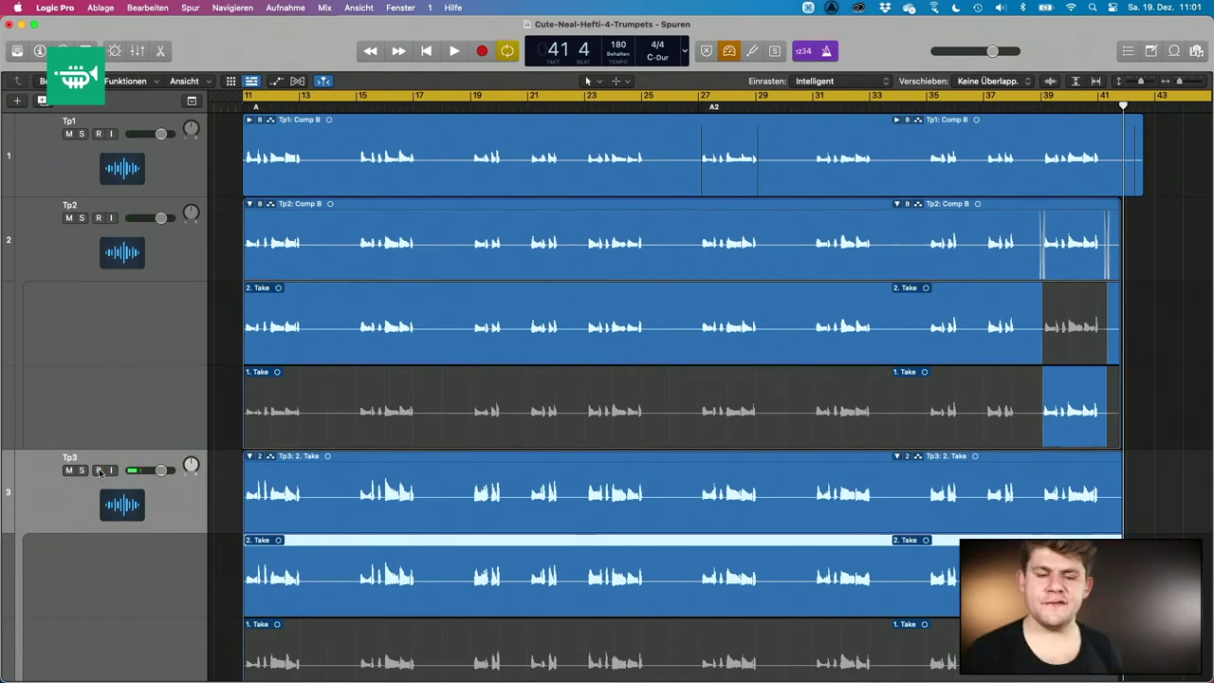
{"action": "left_click", "coordinate": [250, 457]}
{"action": "left_click", "coordinate": [250, 204]}
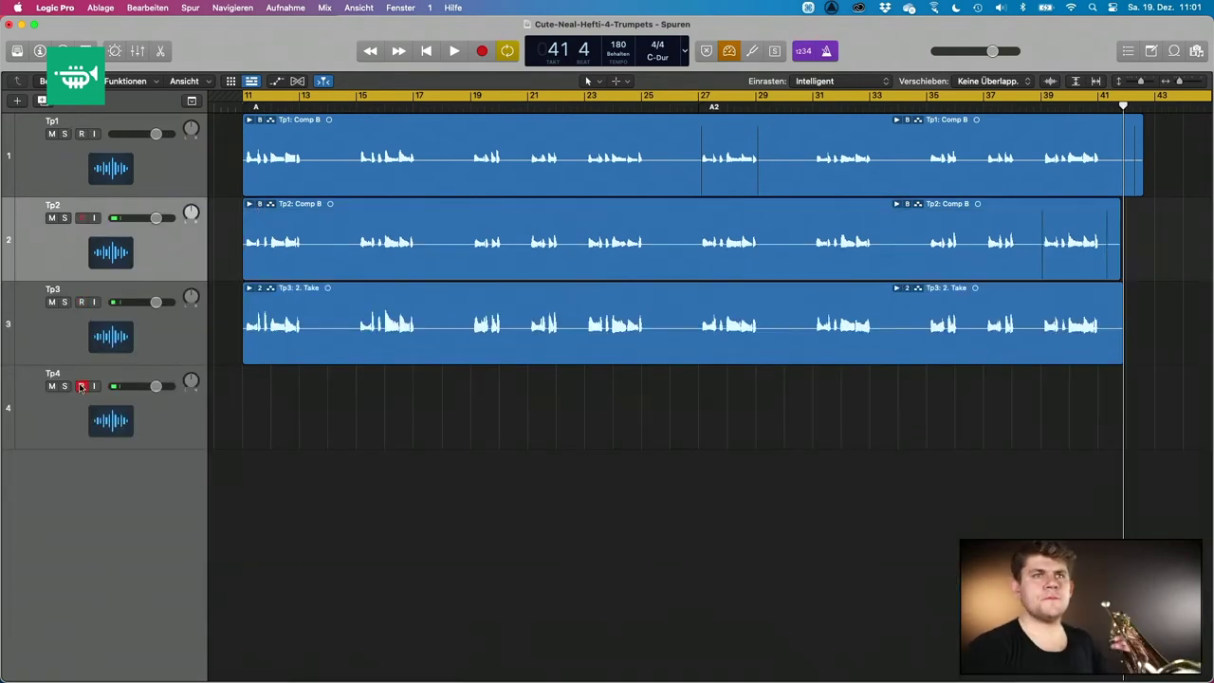
Record Tp4 from bar 11 to about bar 42, disarm the track and play back all four trumpets.
{"action": "key", "text": "r"}
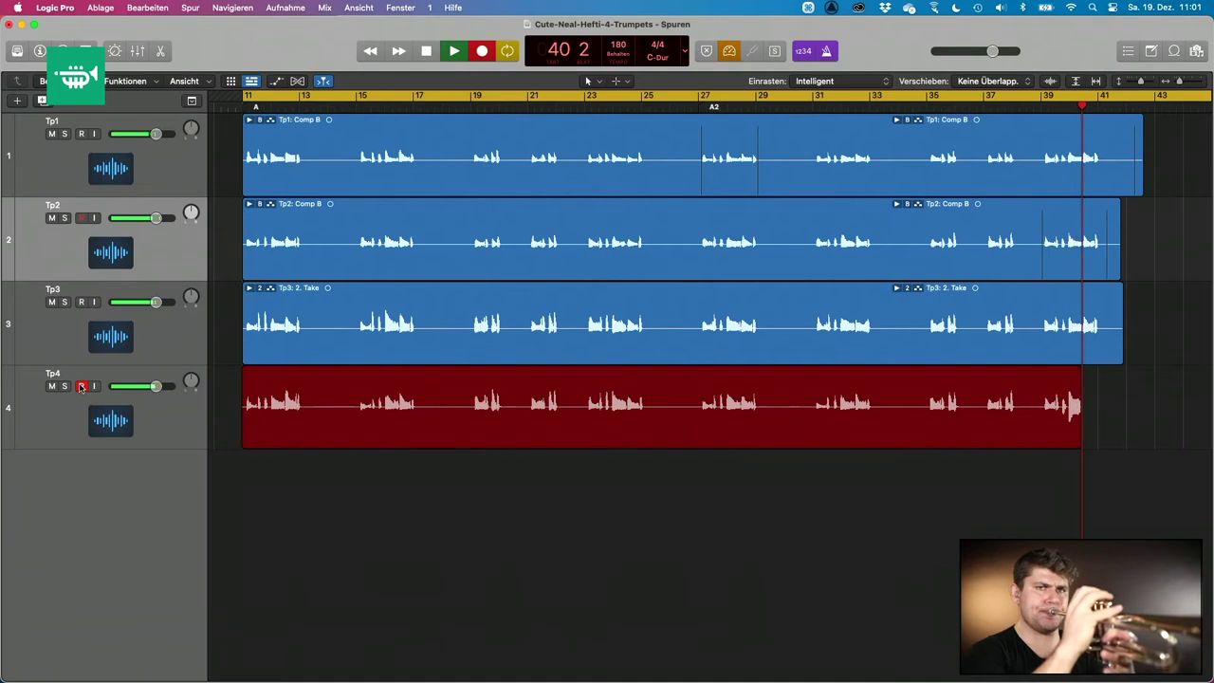
{"action": "key", "text": "space"}
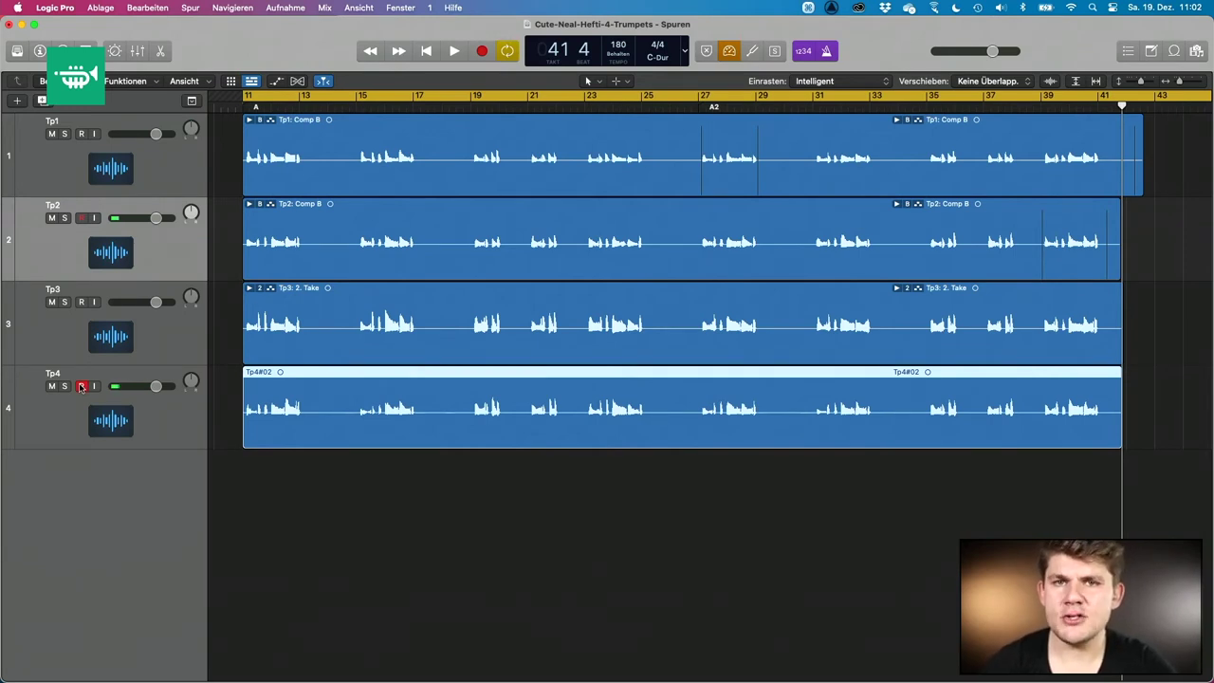
{"action": "key", "text": "space"}
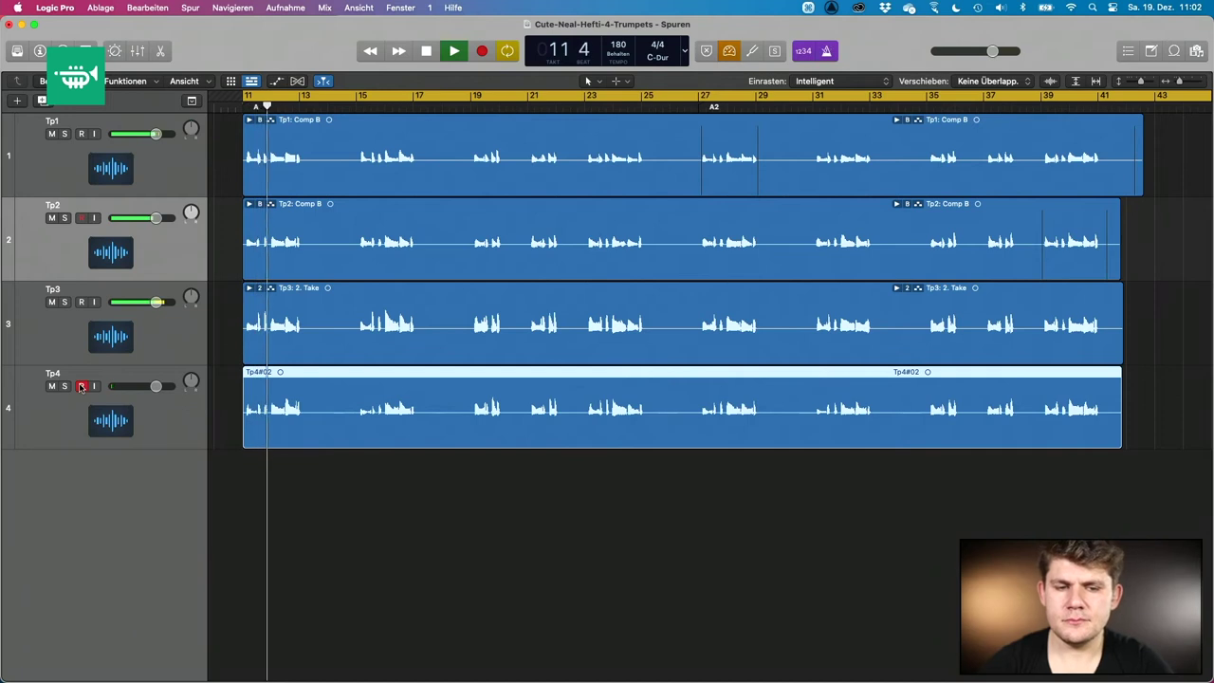
{"action": "left_click", "coordinate": [82, 387]}
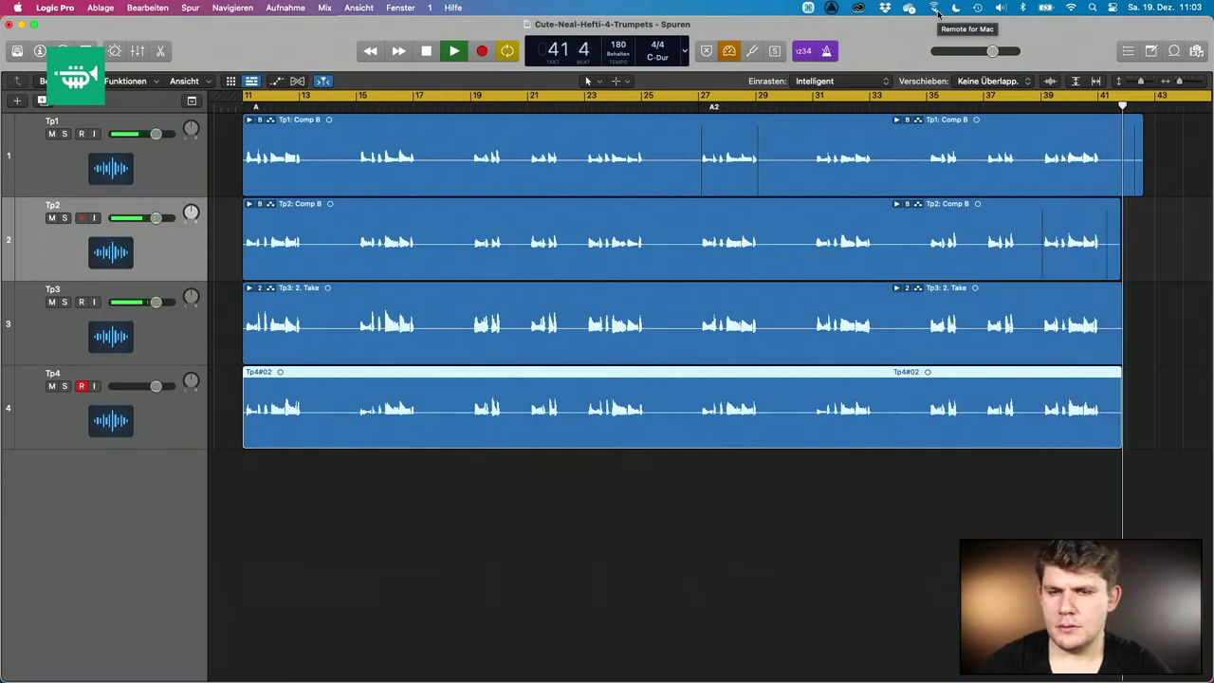
{"action": "key", "text": "space"}
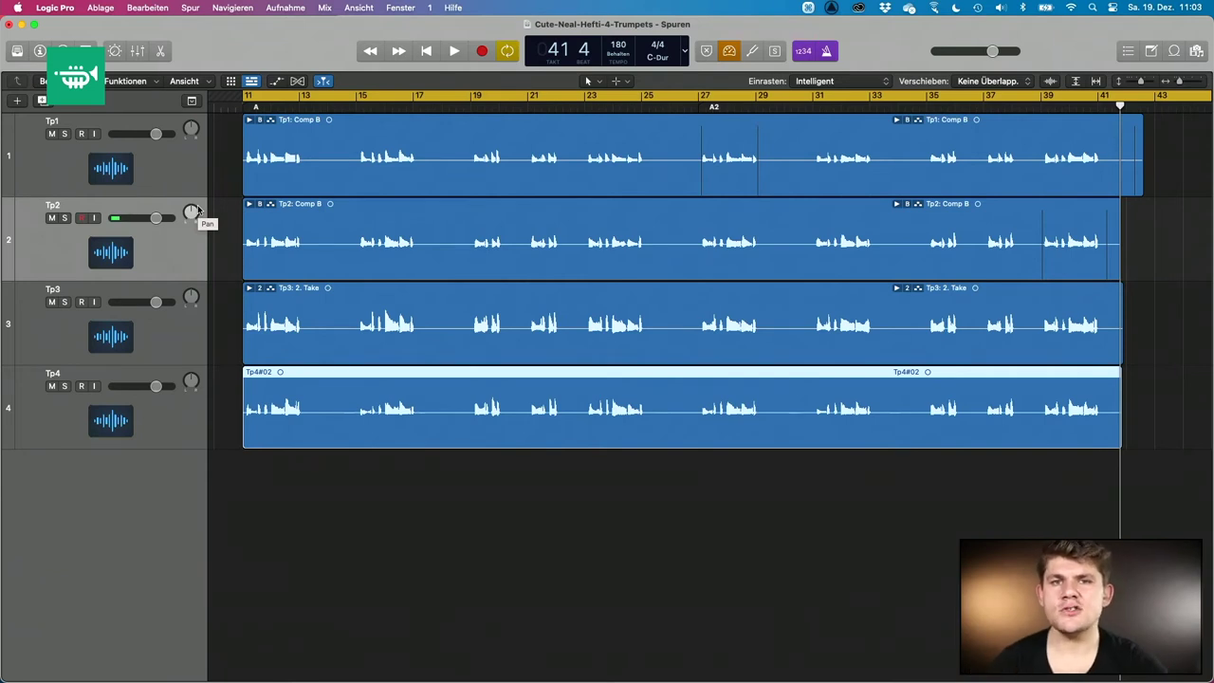
Pan Tp2 to -23, Tp3 to +18 and Tp4 to +29, and play the mix with the metronome turned off.
{"action": "left_click_drag", "start_coordinate": [191, 211], "coordinate": [185, 204]}
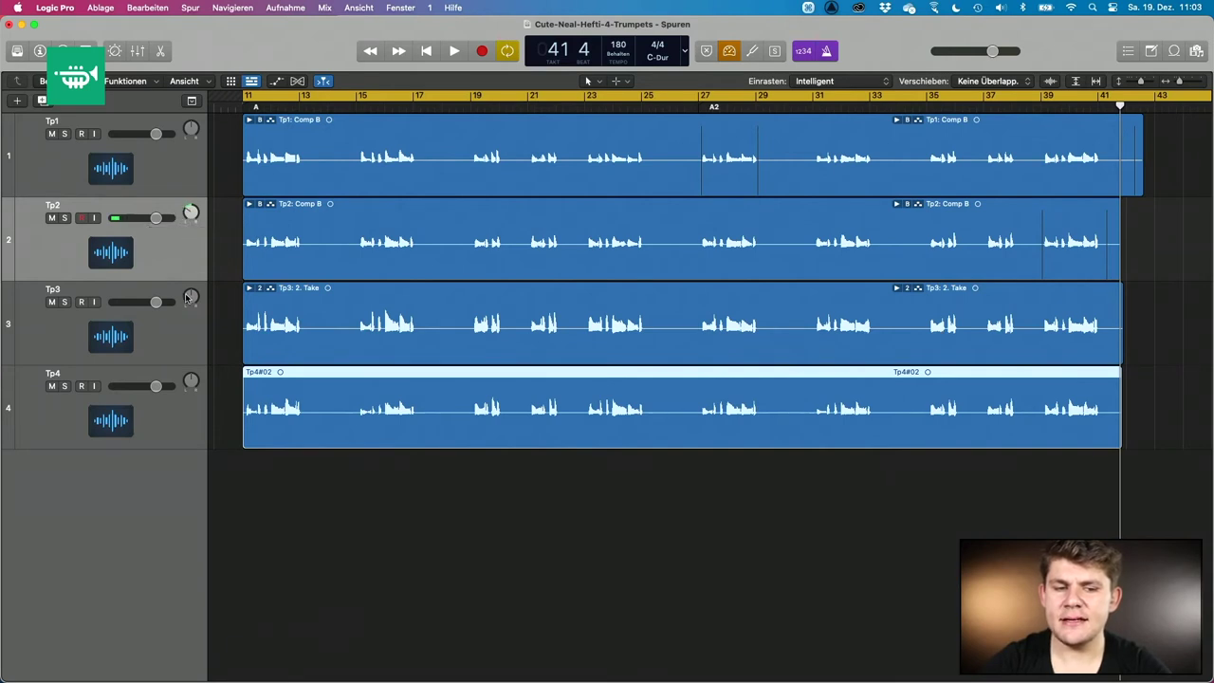
{"action": "left_click_drag", "start_coordinate": [186, 297], "coordinate": [187, 289]}
{"action": "left_click_drag", "start_coordinate": [192, 379], "coordinate": [193, 358]}
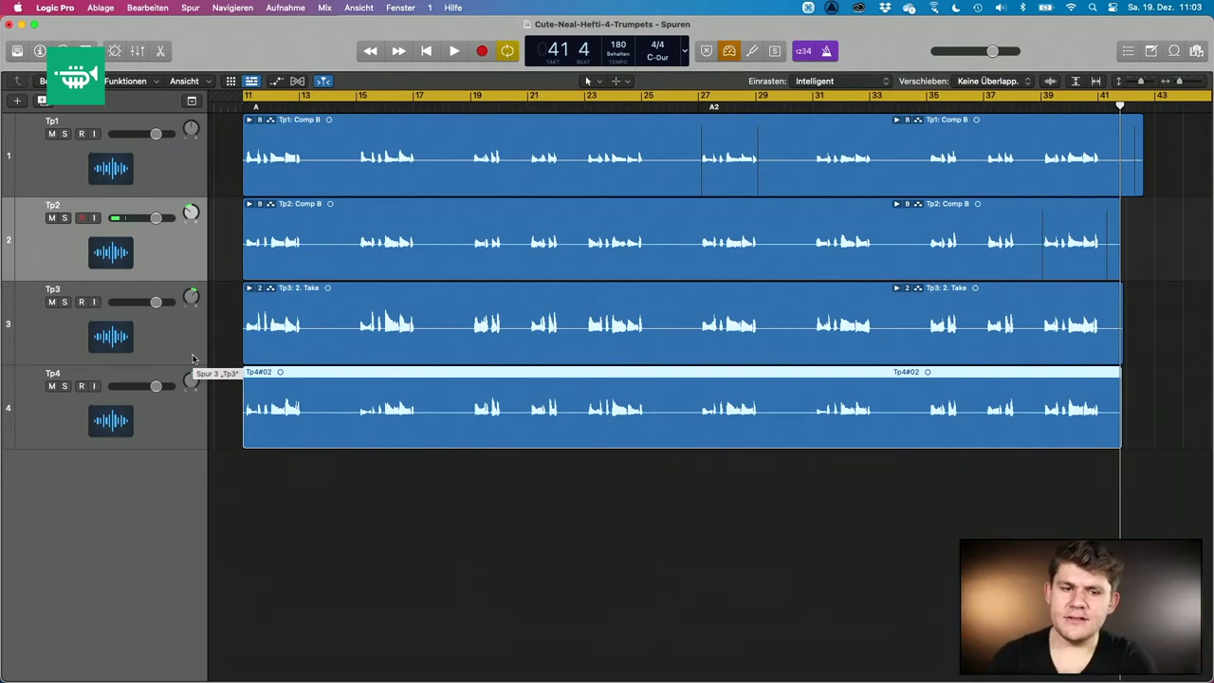
{"action": "key", "text": "space"}
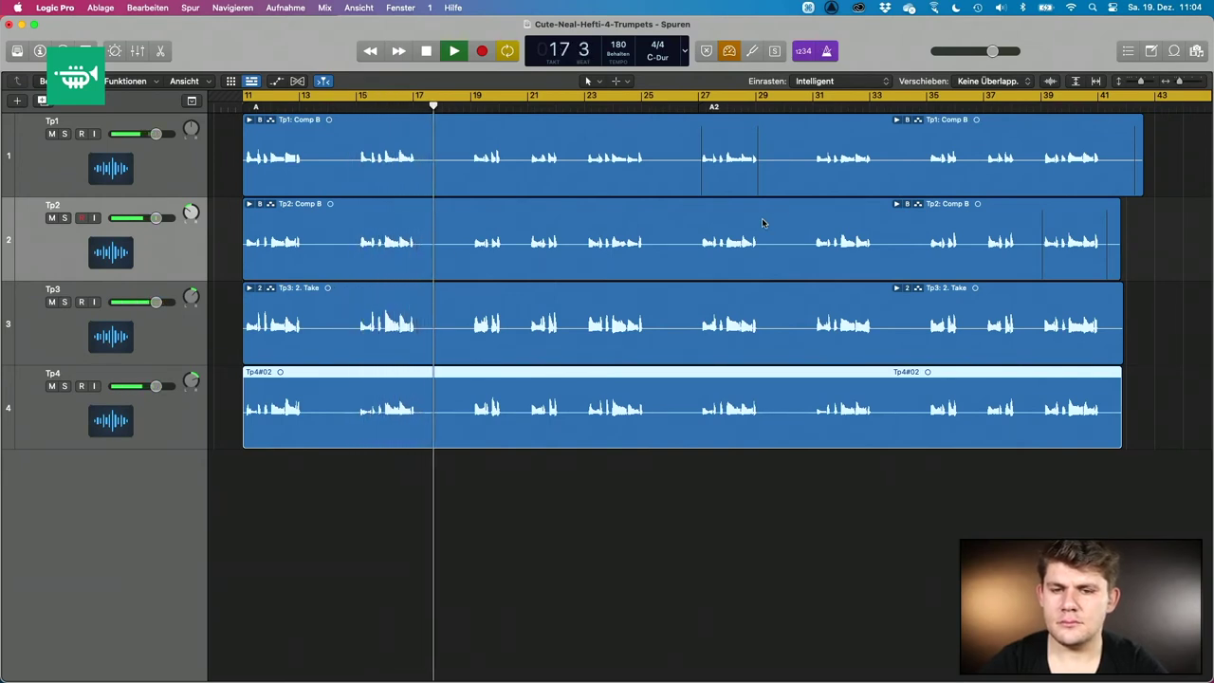
{"action": "left_click", "coordinate": [826, 50]}
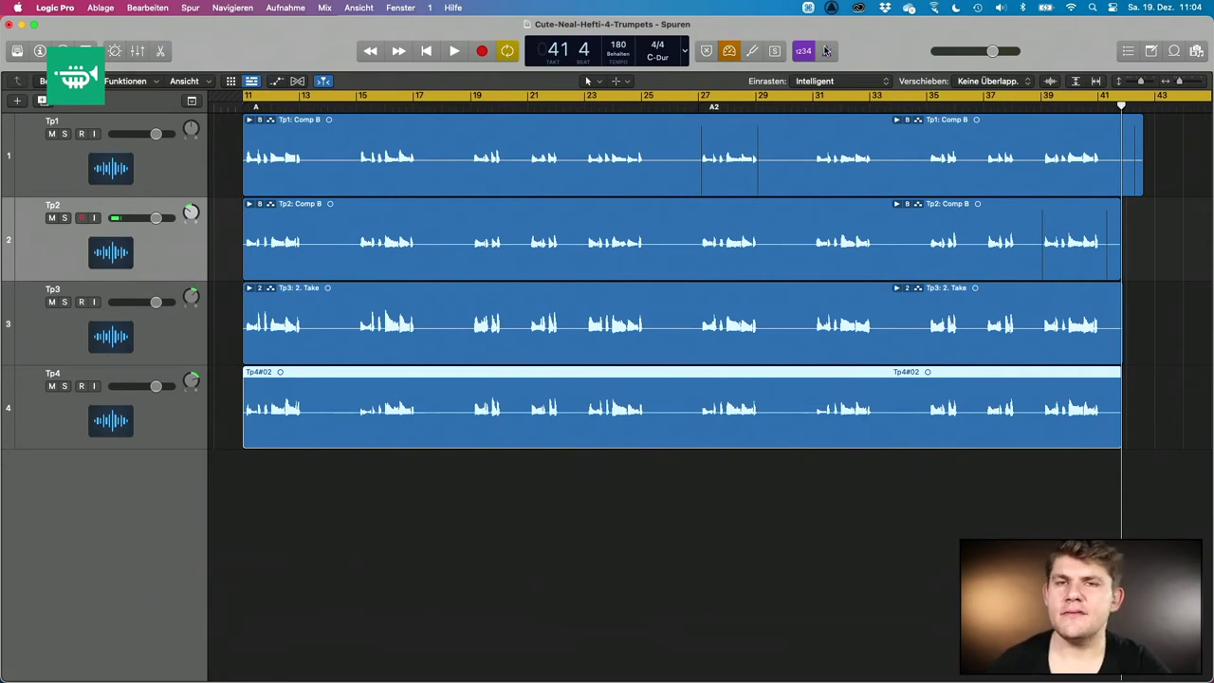
Show and hide the mixer and leave it open below the tracks.
{"action": "key", "text": "x"}
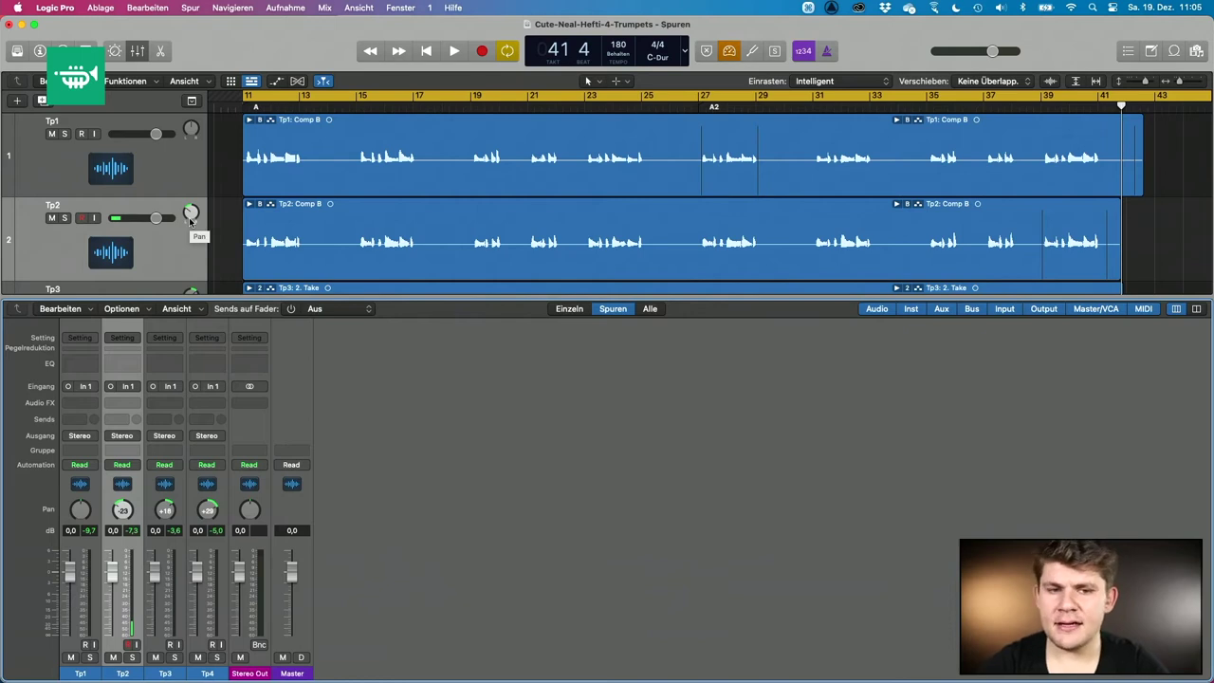
{"action": "key", "text": "x"}
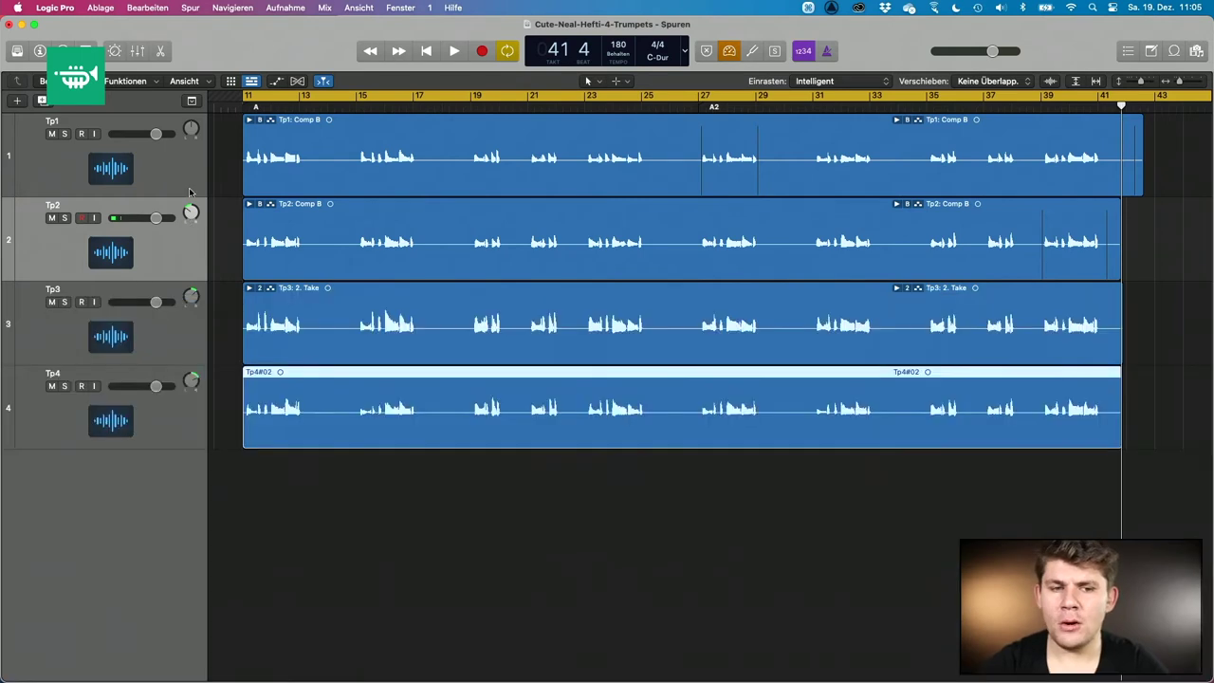
{"action": "left_click", "coordinate": [115, 50]}
{"action": "left_click", "coordinate": [115, 50]}
{"action": "left_click", "coordinate": [139, 51]}
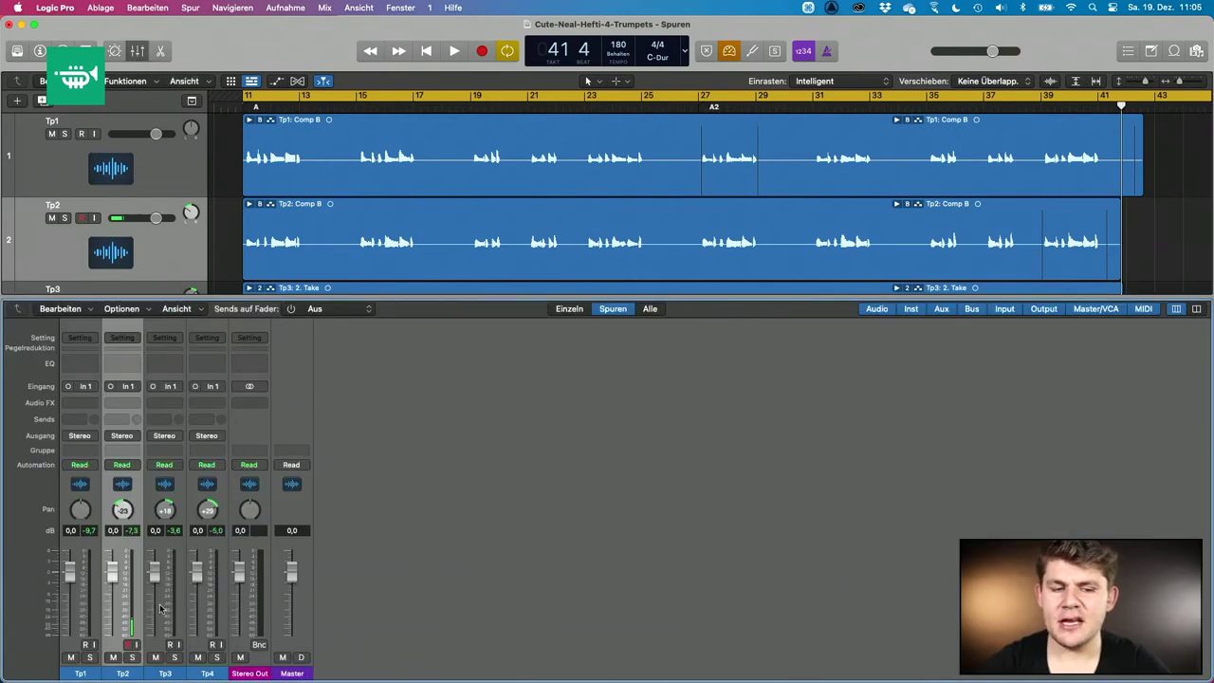
{"action": "key", "text": "x"}
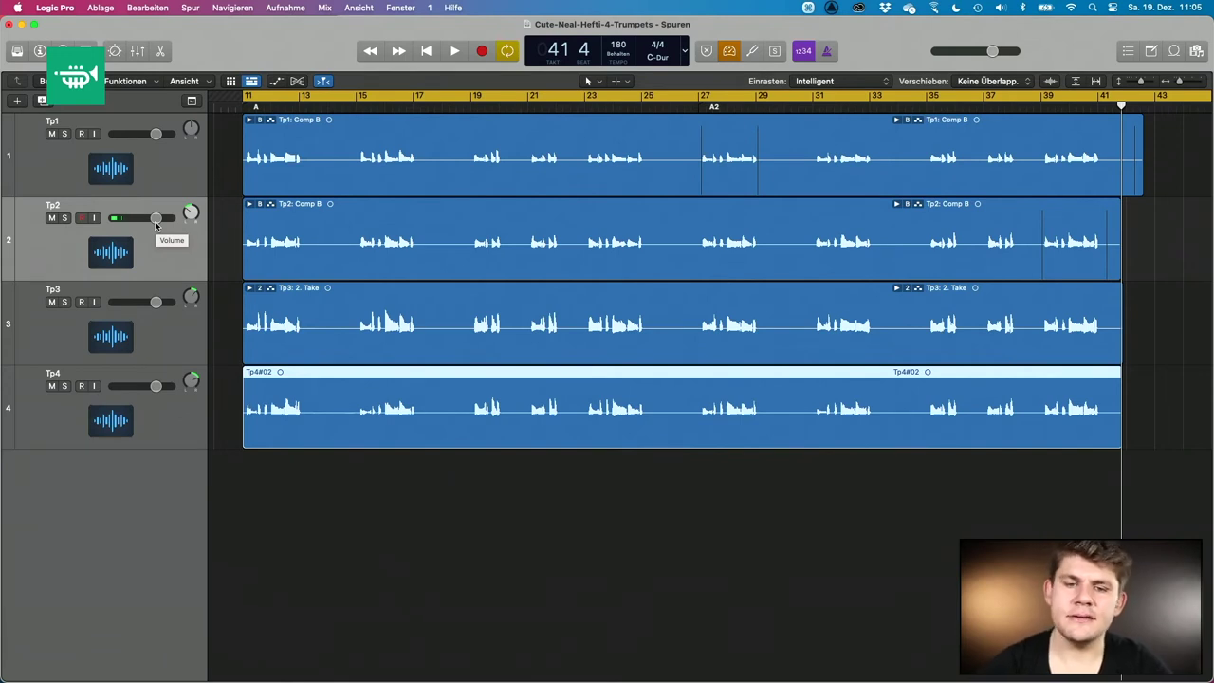
{"action": "key", "text": "x"}
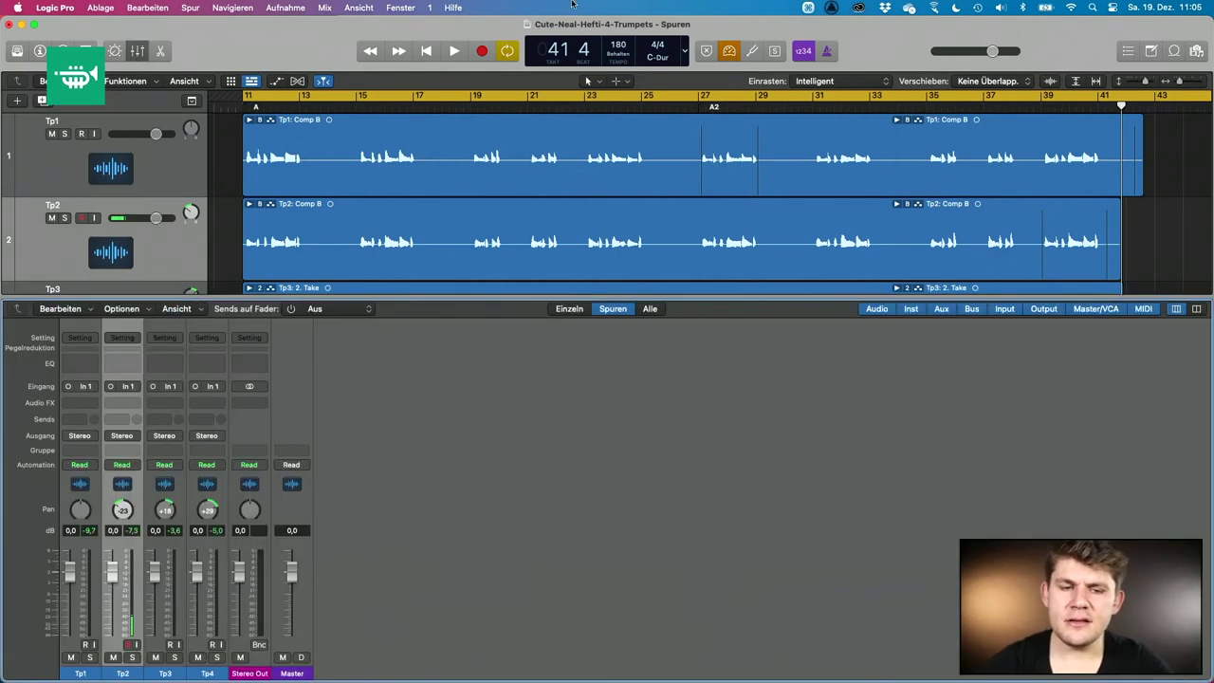
During playback, set the volume of Tp2 to -3.0 dB, Tp3 to -3.8 dB and Tp4 to -3.4 dB.
{"action": "key", "text": "space"}
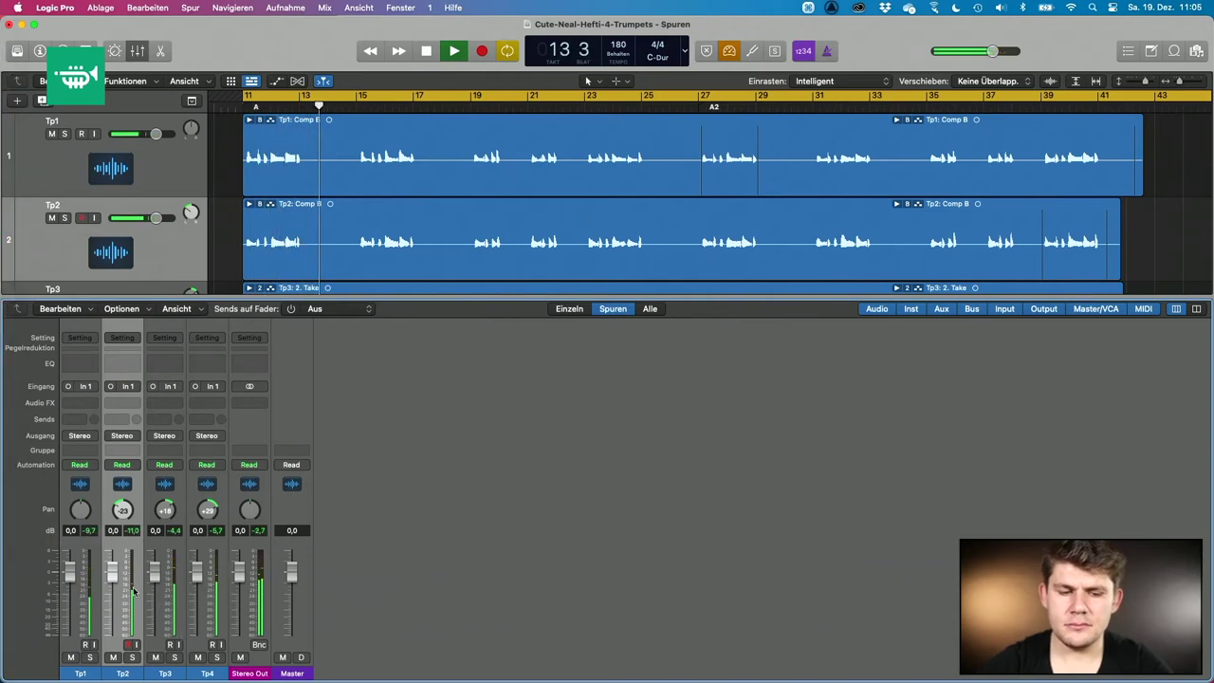
{"action": "left_click_drag", "start_coordinate": [112, 573], "coordinate": [156, 584]}
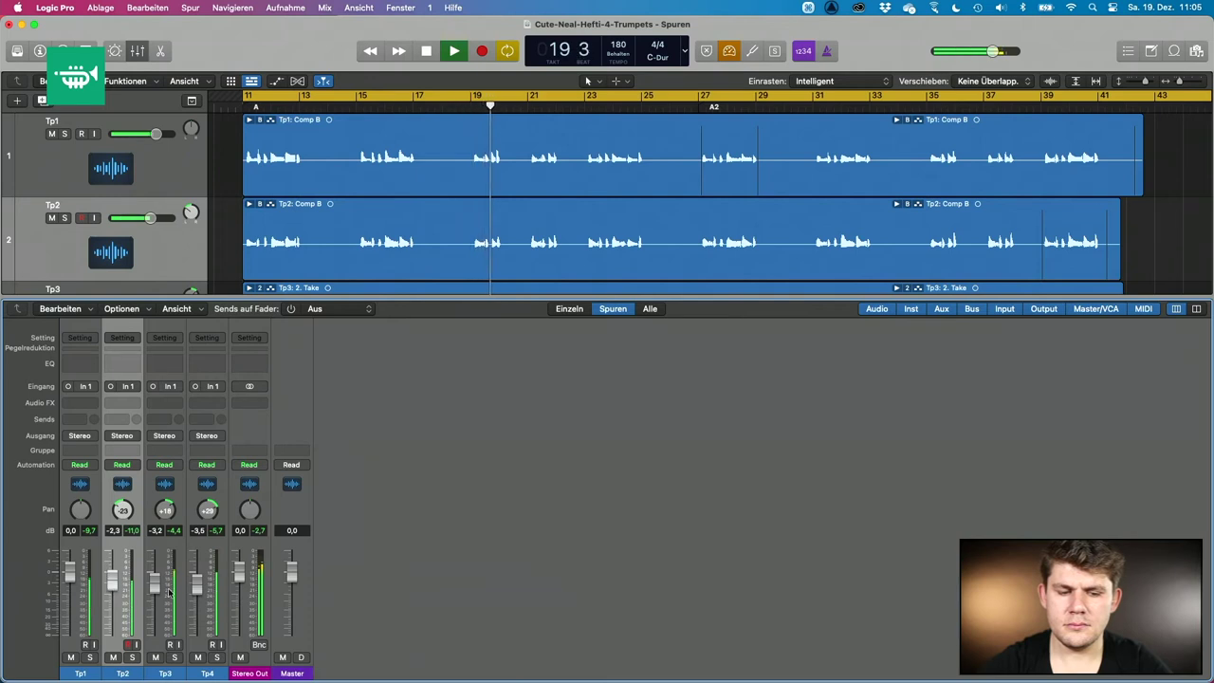
{"action": "left_click_drag", "start_coordinate": [196, 582], "coordinate": [196, 580]}
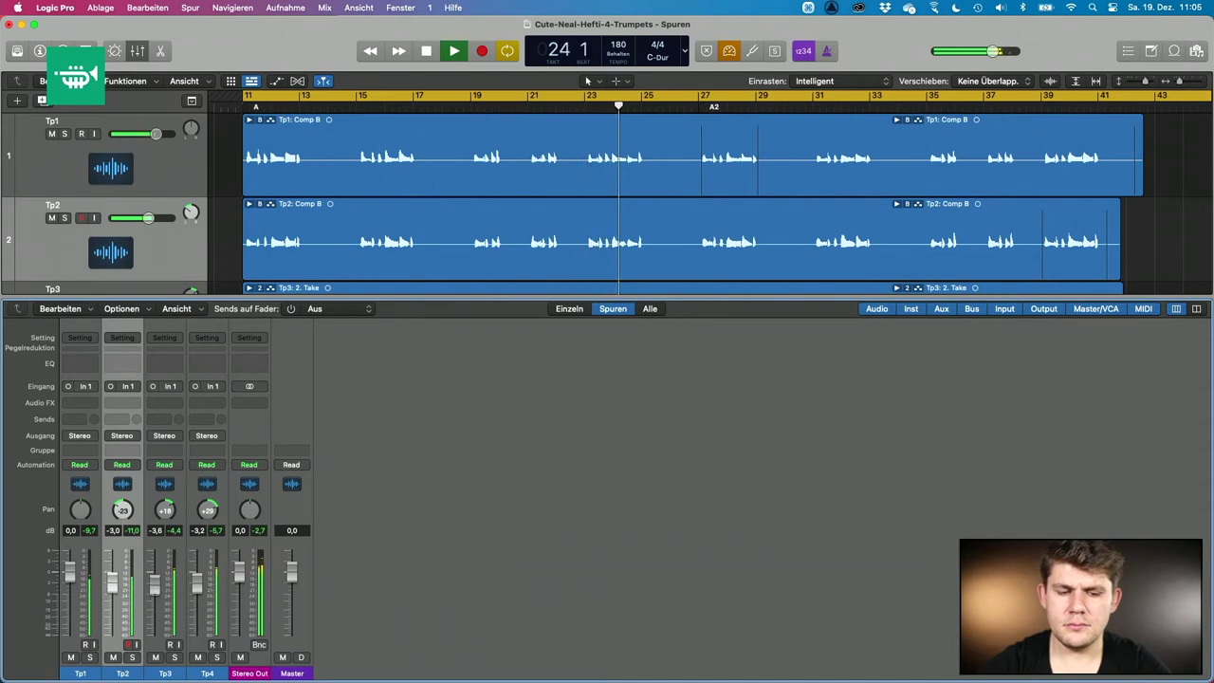
{"action": "key", "text": "space"}
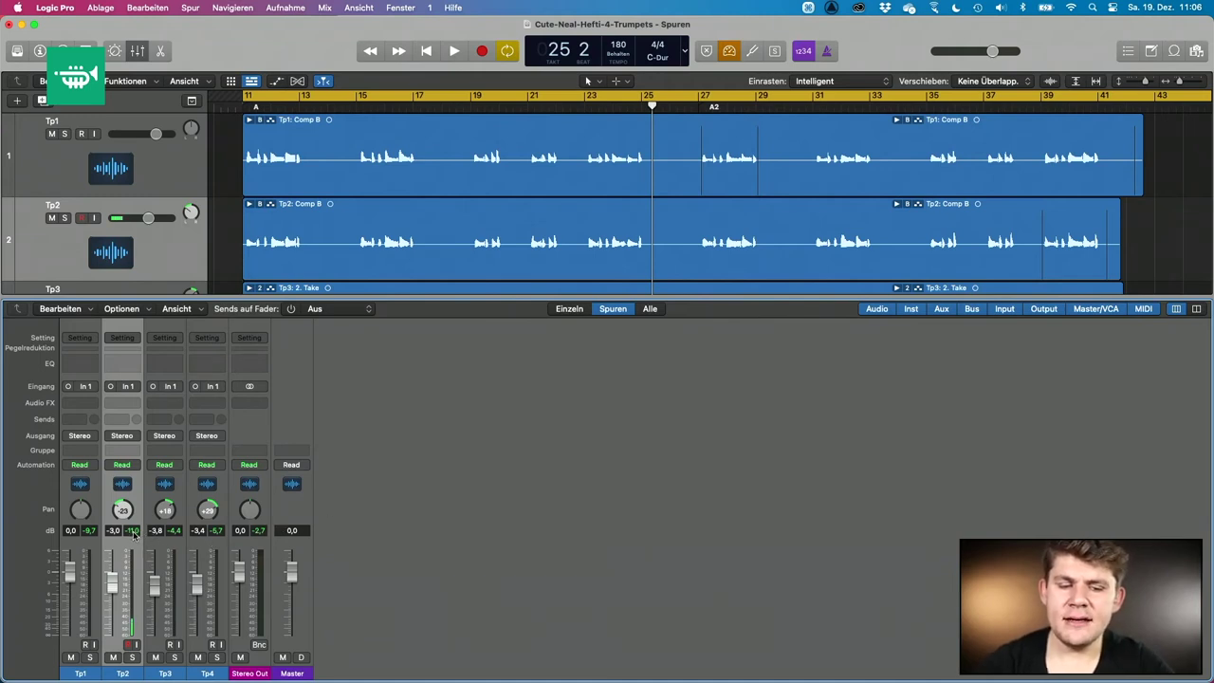
Reset the mixer's peak levels, play the mix from bar 11 to about bar 17, and reset the peaks again.
{"action": "left_click", "coordinate": [262, 533]}
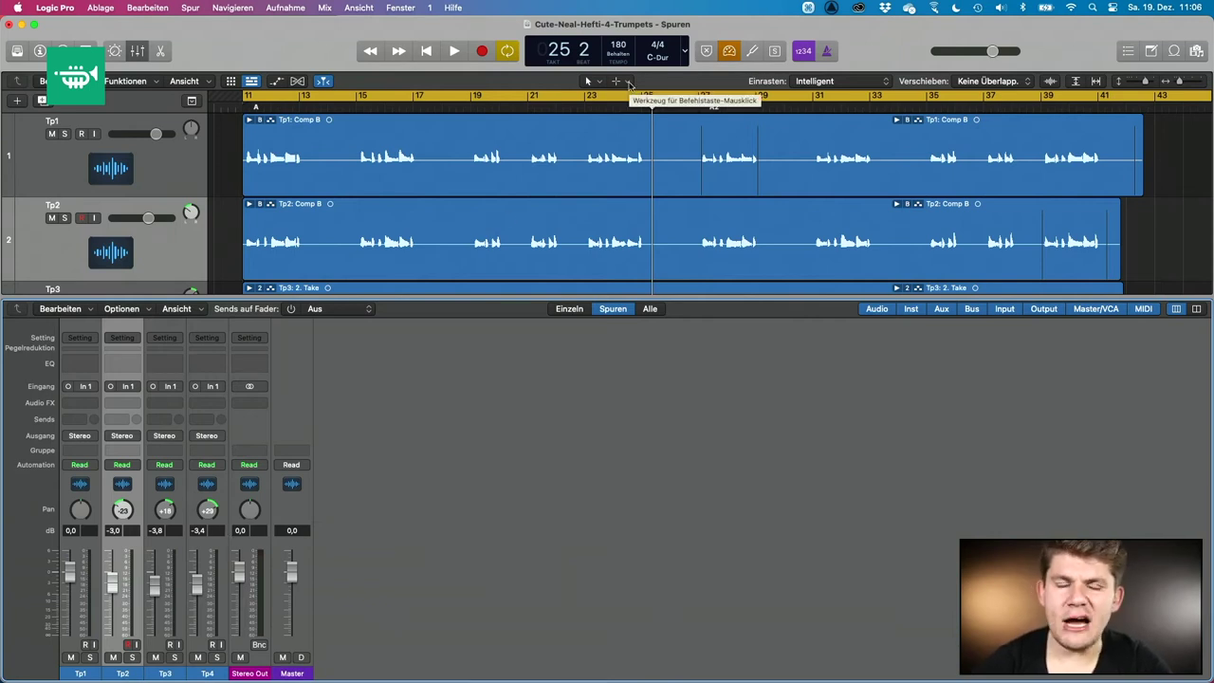
{"action": "key", "text": "space"}
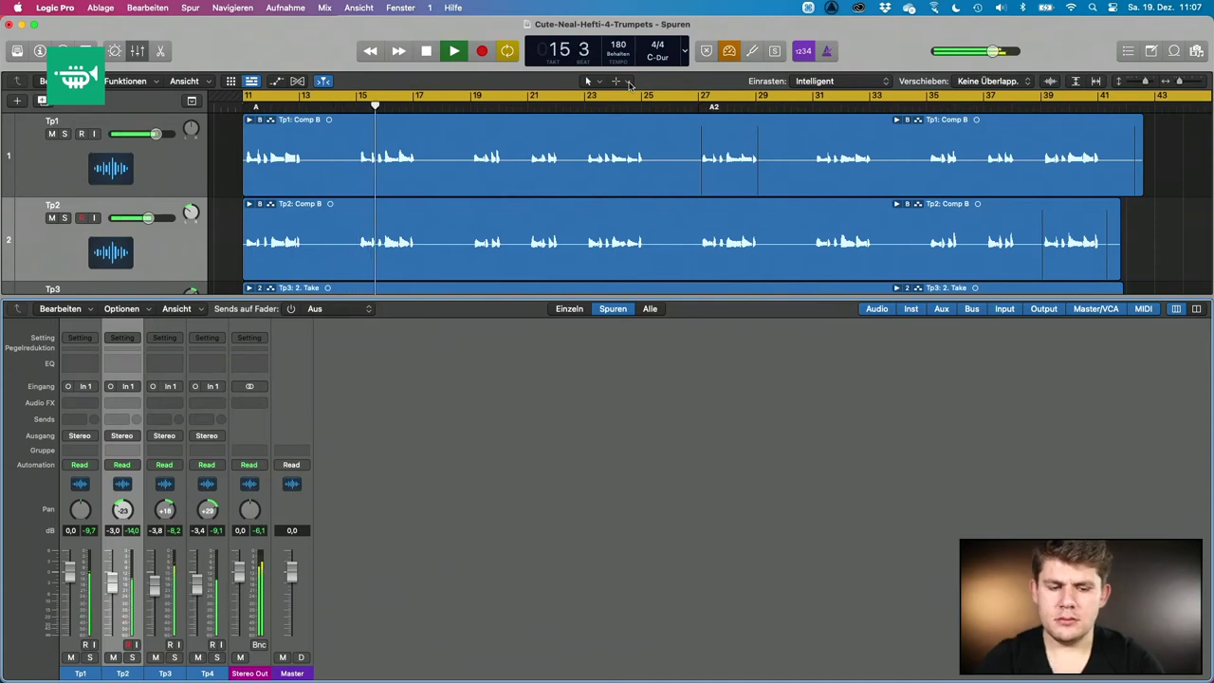
{"action": "key", "text": "space"}
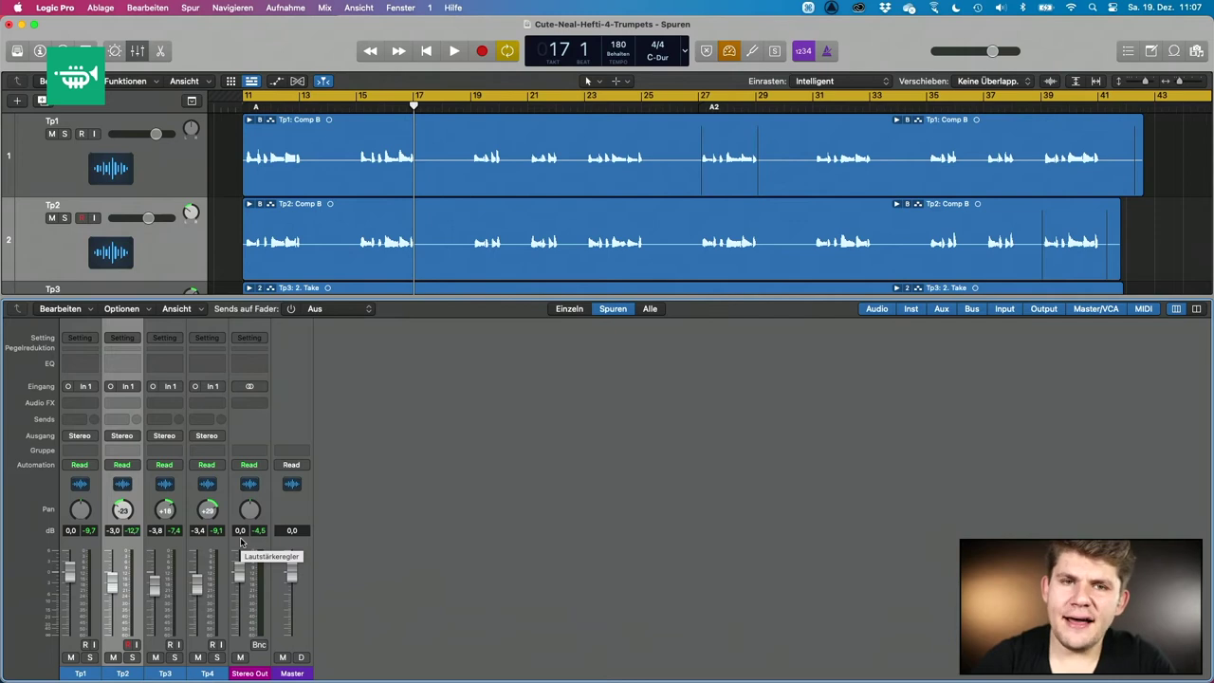
{"action": "left_click", "coordinate": [90, 532]}
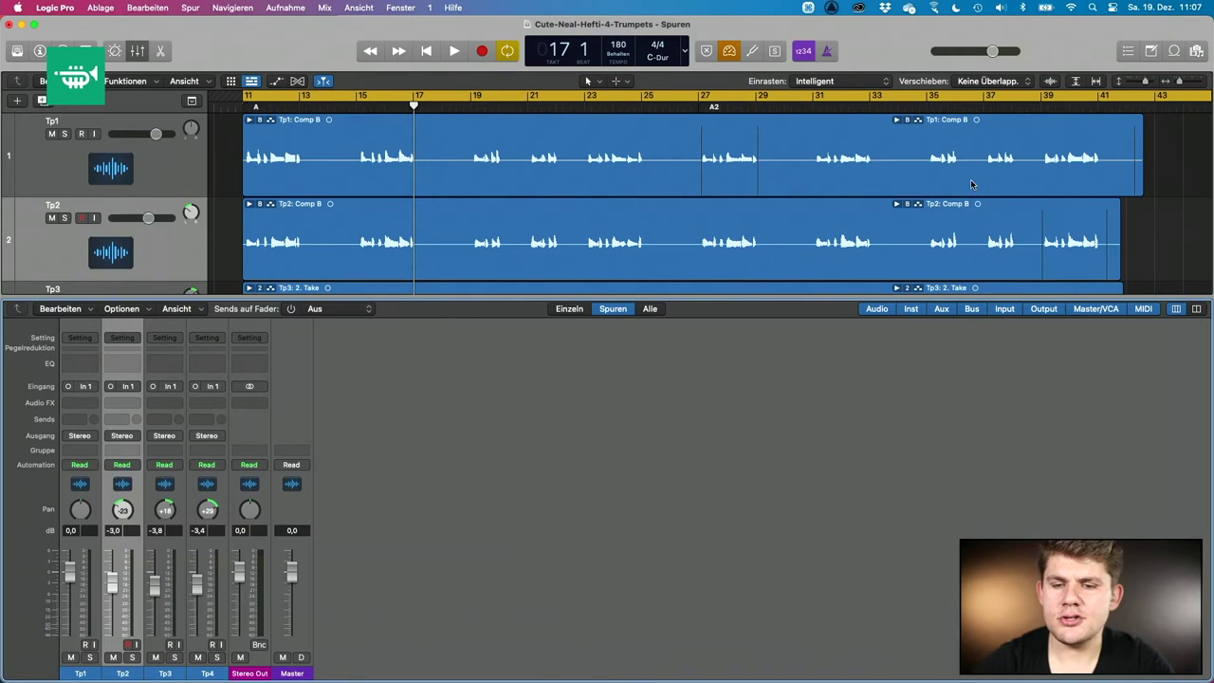
Play the mix briefly from about bar 19 and again from bar 11 to check the peak levels.
{"action": "left_click", "coordinate": [585, 106]}
{"action": "left_click", "coordinate": [477, 107]}
{"action": "key", "text": "space"}
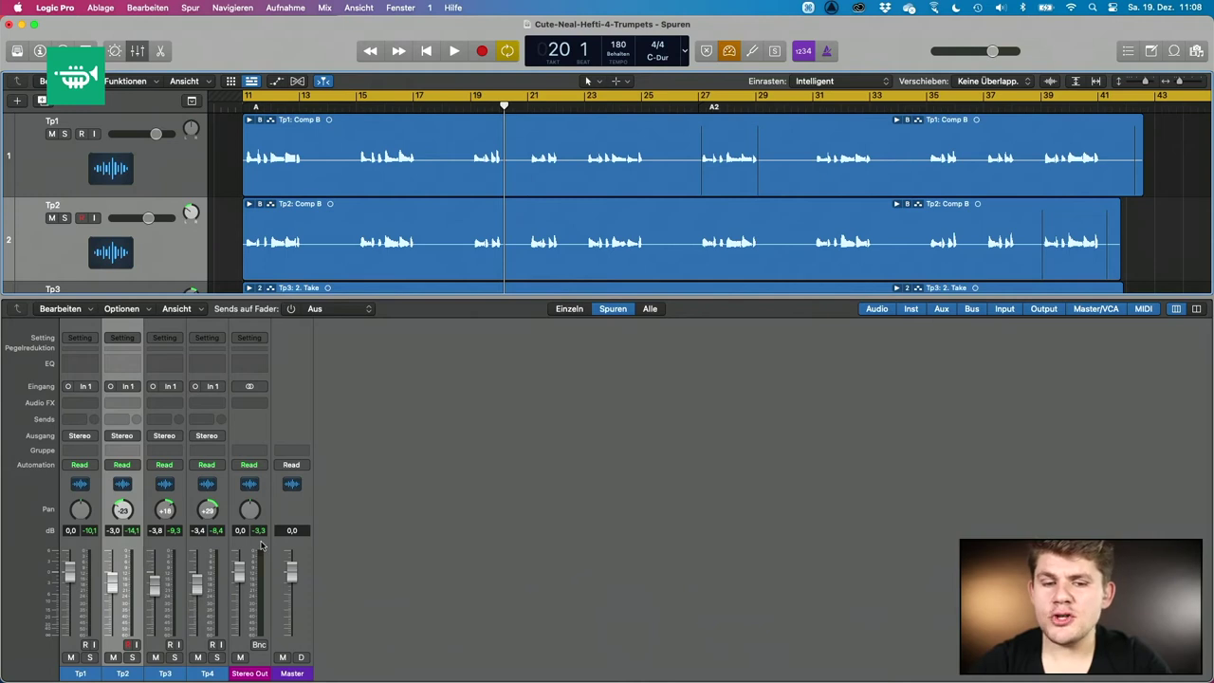
{"action": "key", "text": "space"}
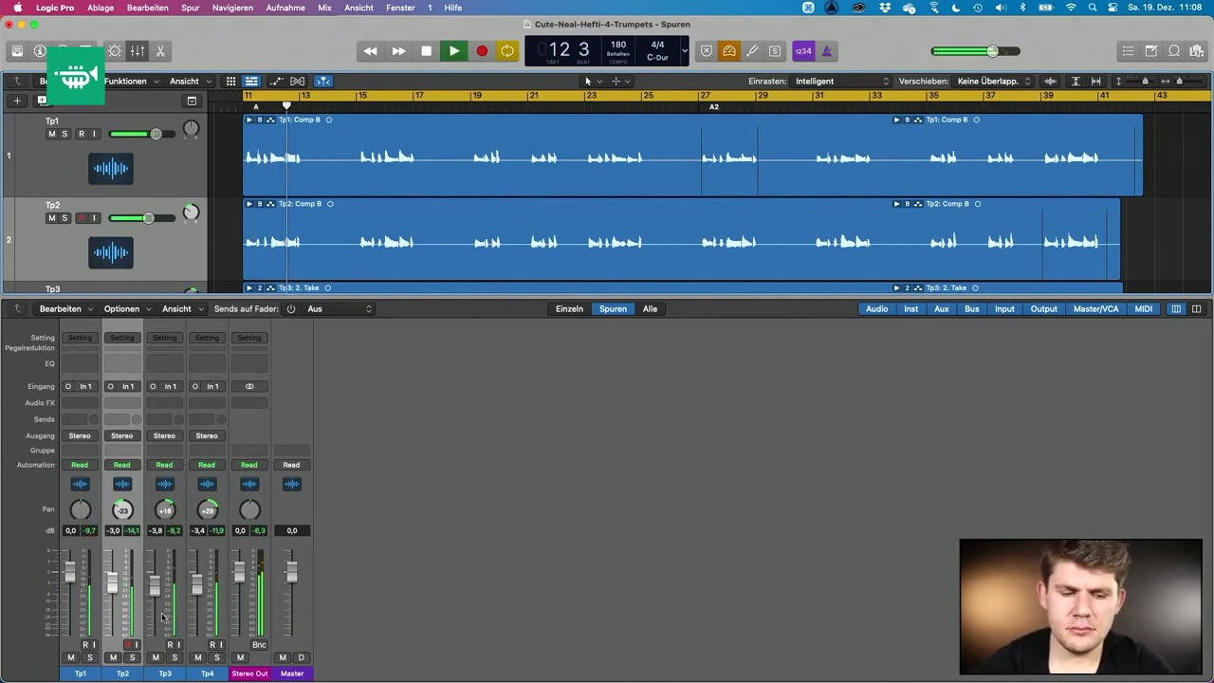
{"action": "key", "text": "space"}
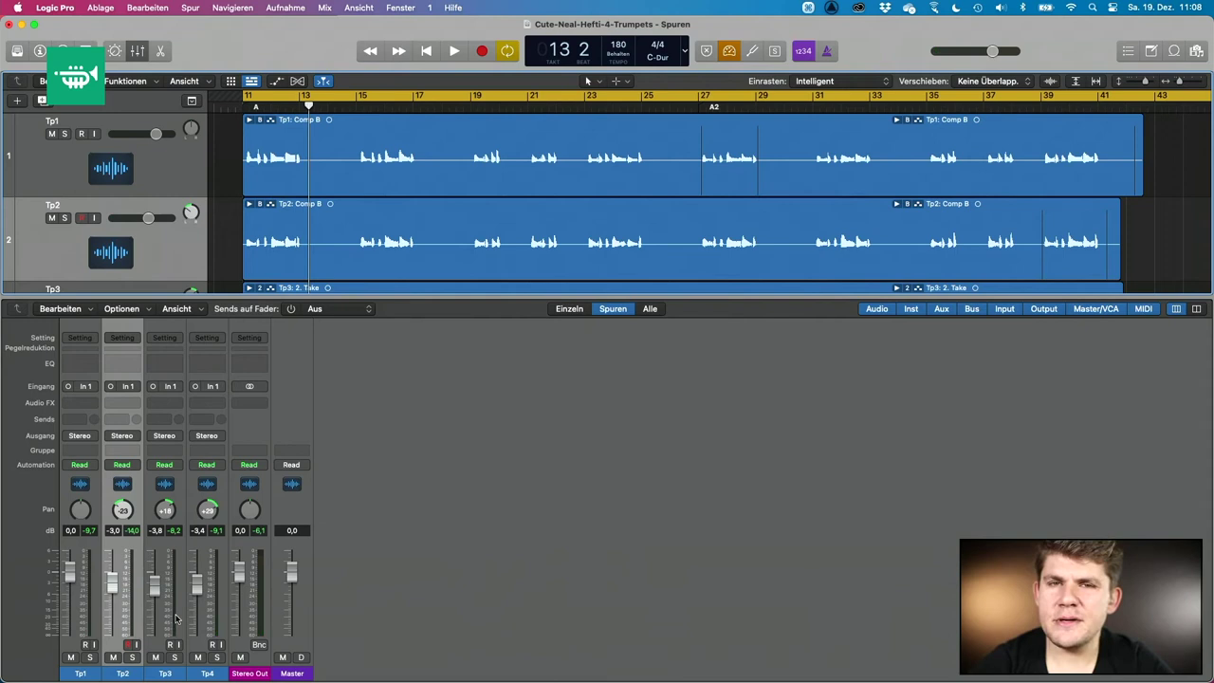
During playback, set the volume of Tp1 to 1.1 dB, Tp4 to -4.2 dB and Tp2 to -1.9 dB.
{"action": "key", "text": "space"}
{"action": "left_click_drag", "start_coordinate": [71, 575], "coordinate": [82, 546]}
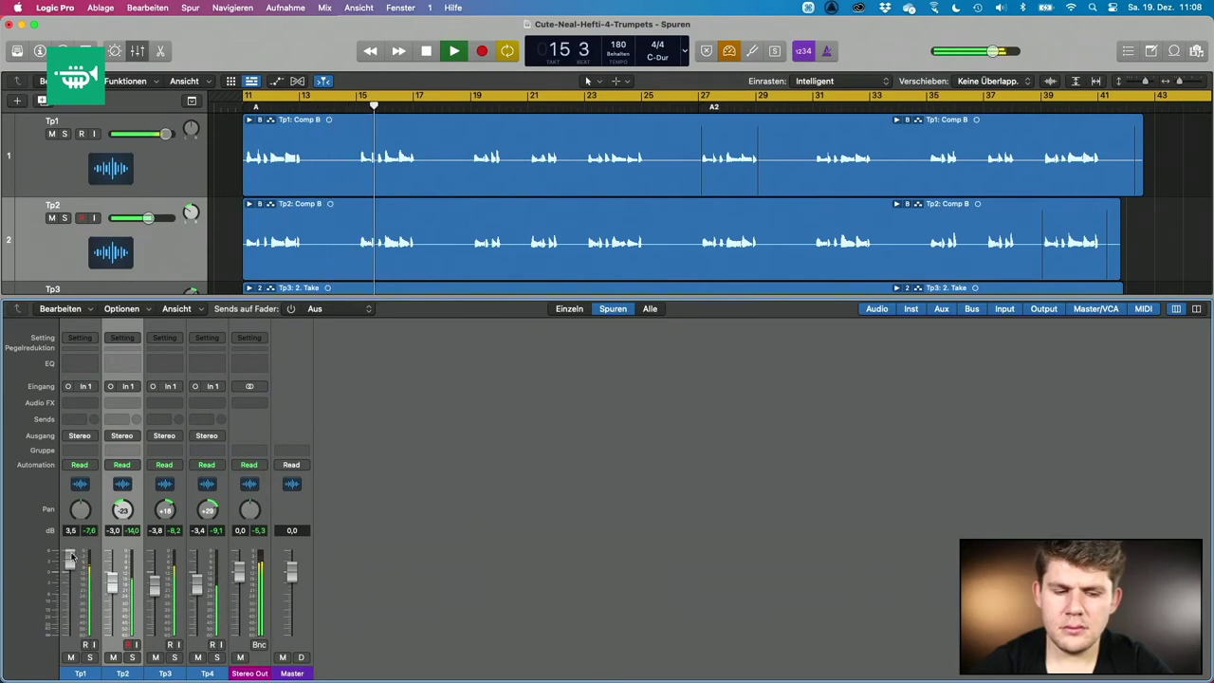
{"action": "left_click_drag", "start_coordinate": [72, 560], "coordinate": [83, 581]}
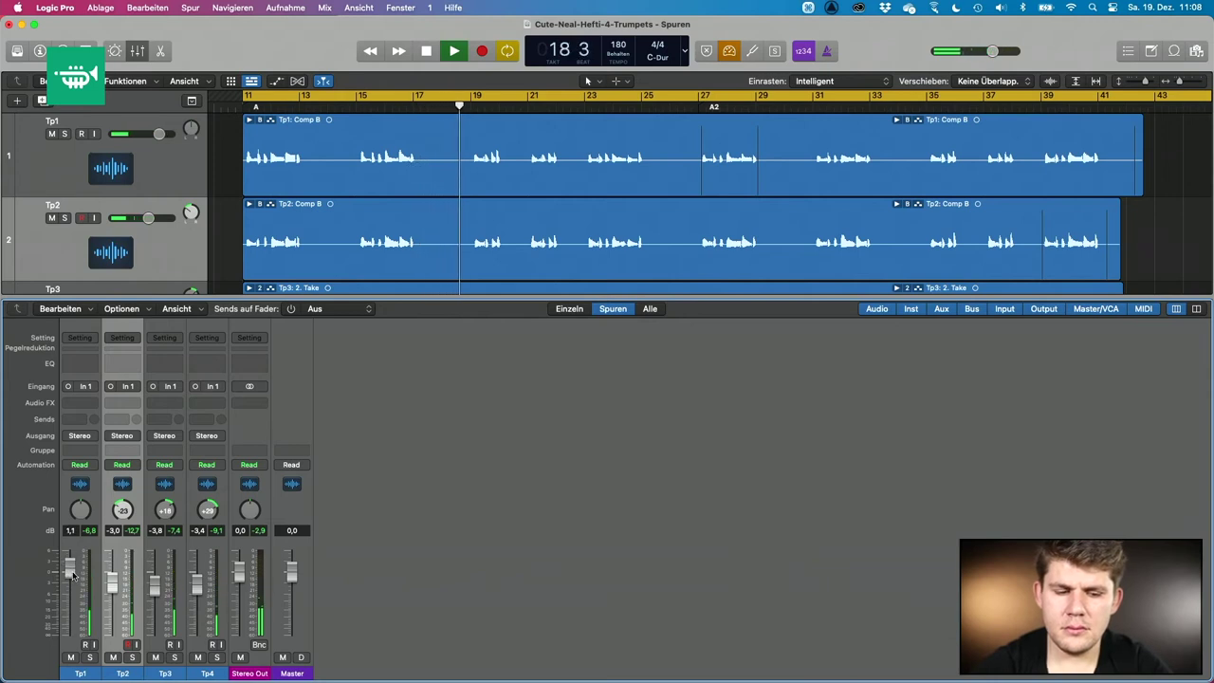
{"action": "left_click_drag", "start_coordinate": [198, 585], "coordinate": [199, 589]}
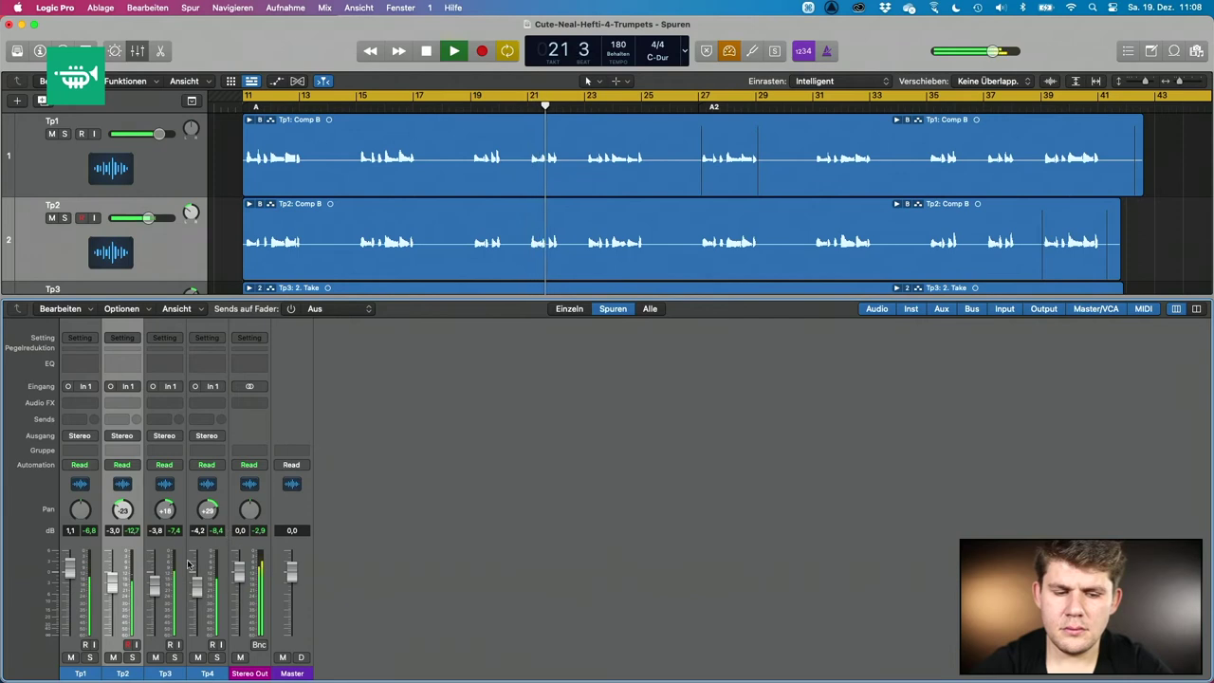
{"action": "left_click_drag", "start_coordinate": [113, 581], "coordinate": [114, 577]}
{"action": "key", "text": "space"}
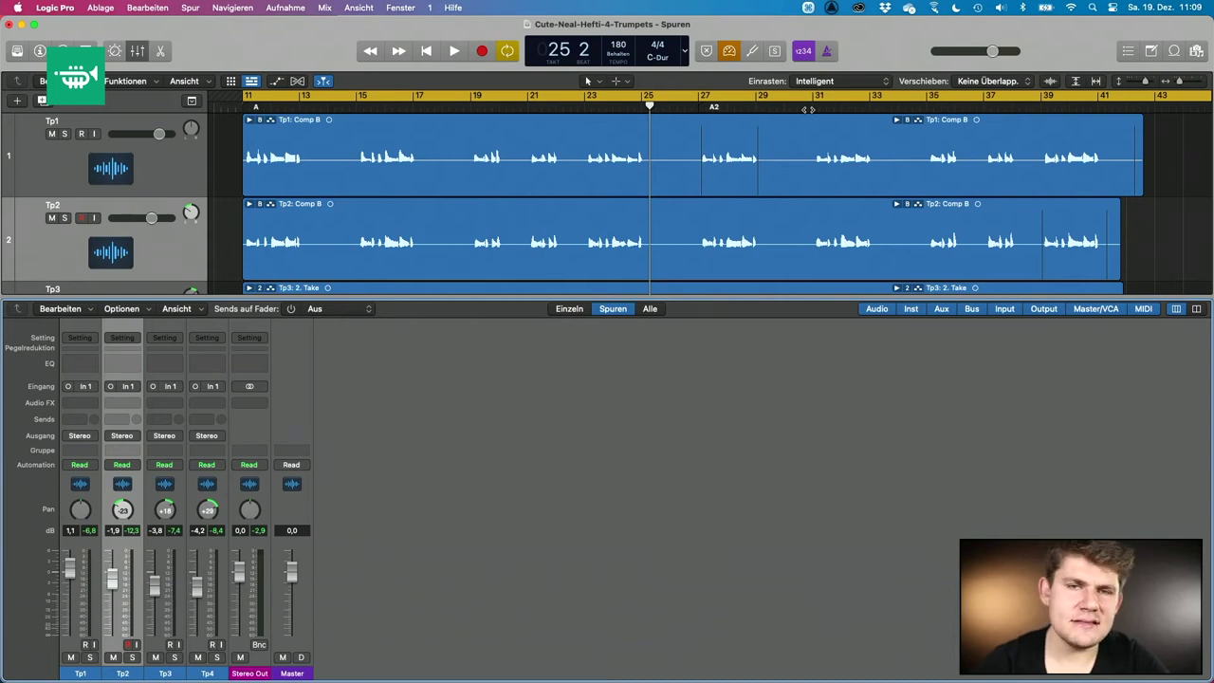
Play the full mix from about bar 31 to bar 38.
{"action": "double_click", "coordinate": [808, 109]}
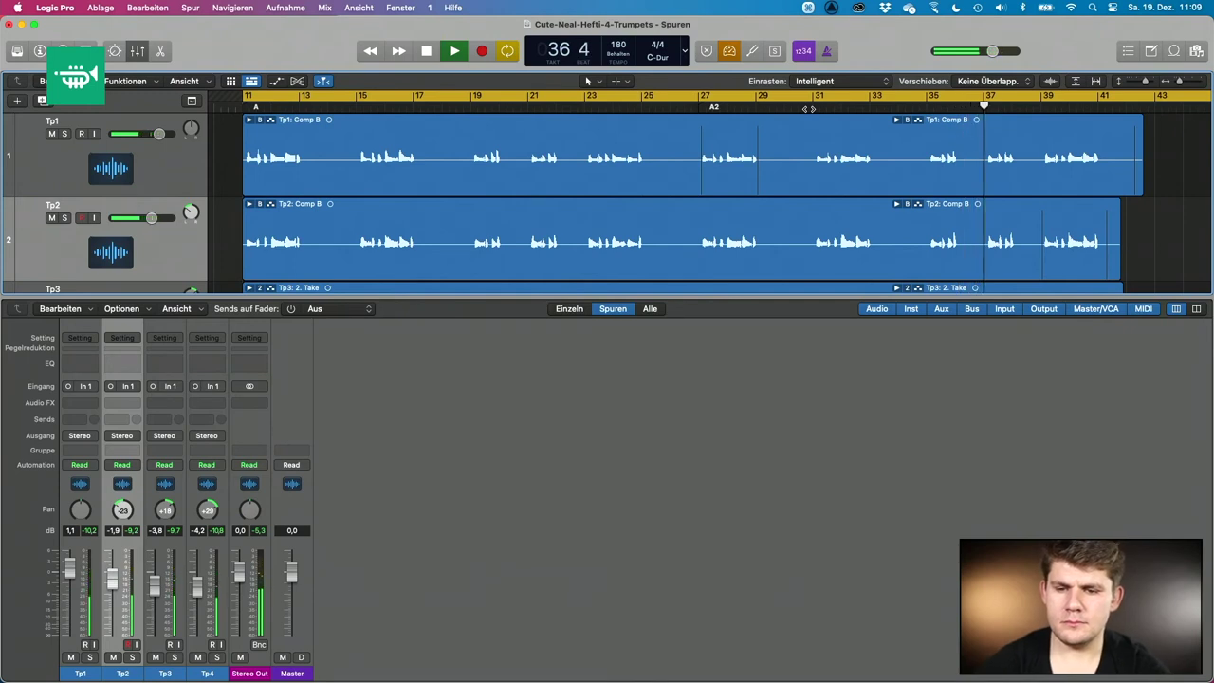
{"action": "key", "text": "space"}
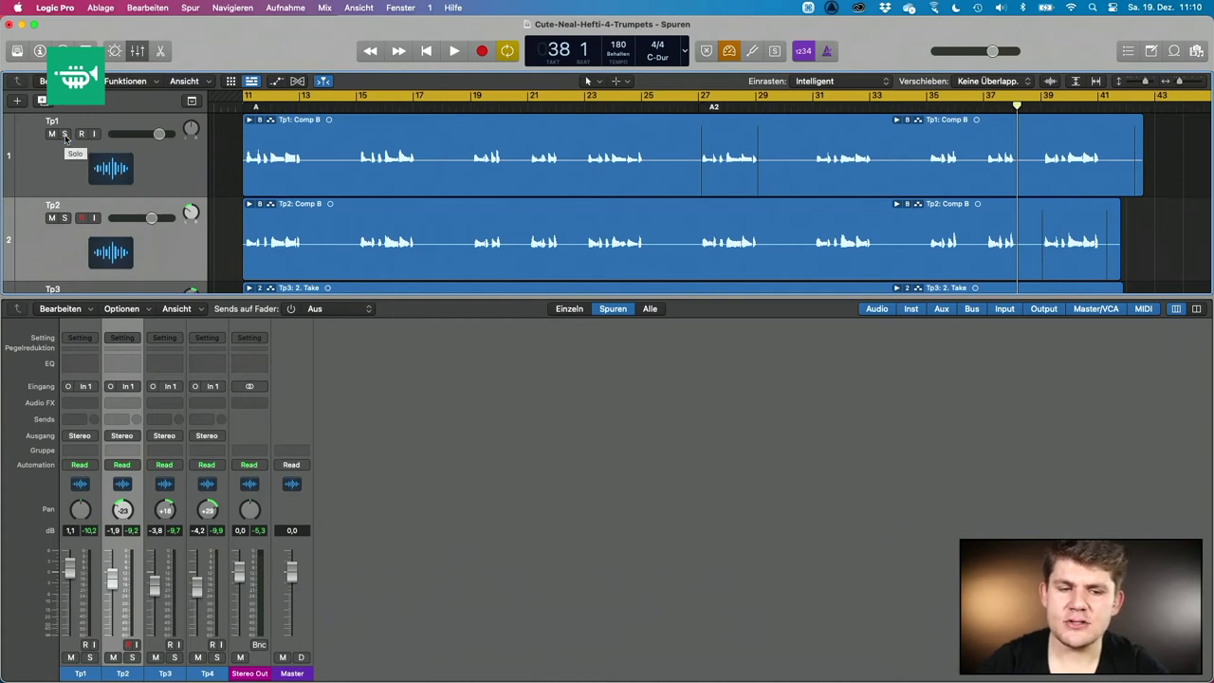
Play Tp1 soloed from bar 11 to about bar 17, then unsolo it and play the full mix from bar 11 to bar 13.
{"action": "left_click", "coordinate": [64, 133]}
{"action": "key", "text": "Return"}
{"action": "key", "text": "space"}
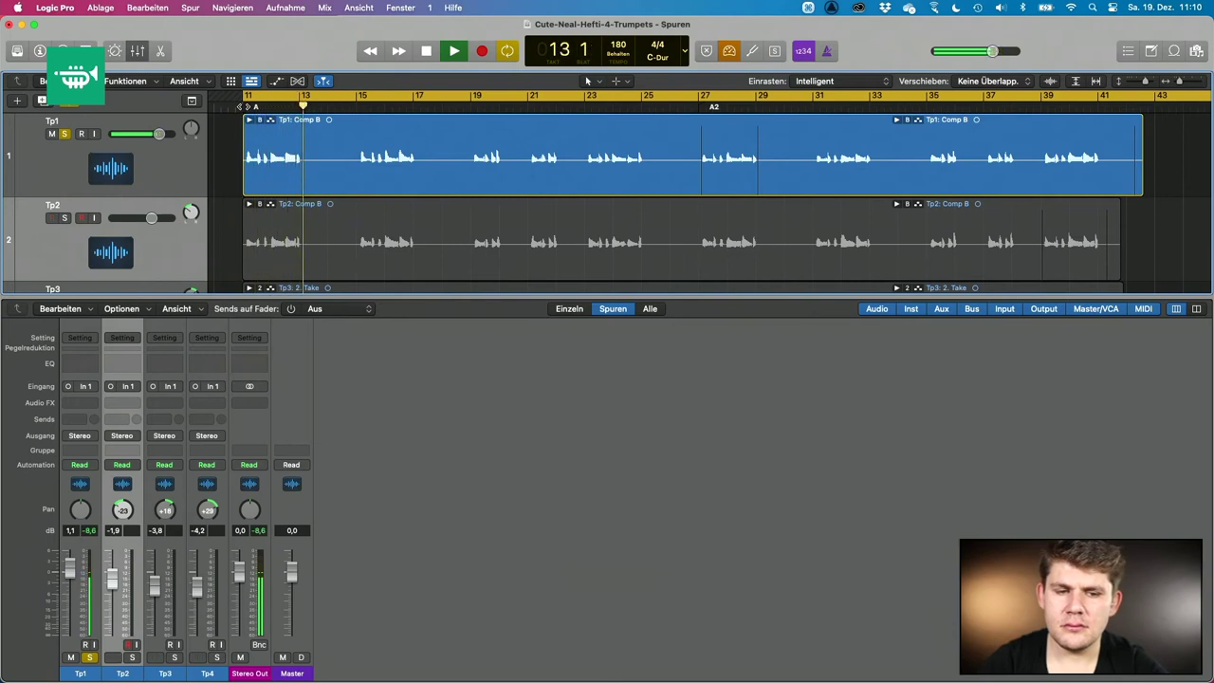
{"action": "key", "text": "space"}
{"action": "left_click", "coordinate": [65, 133]}
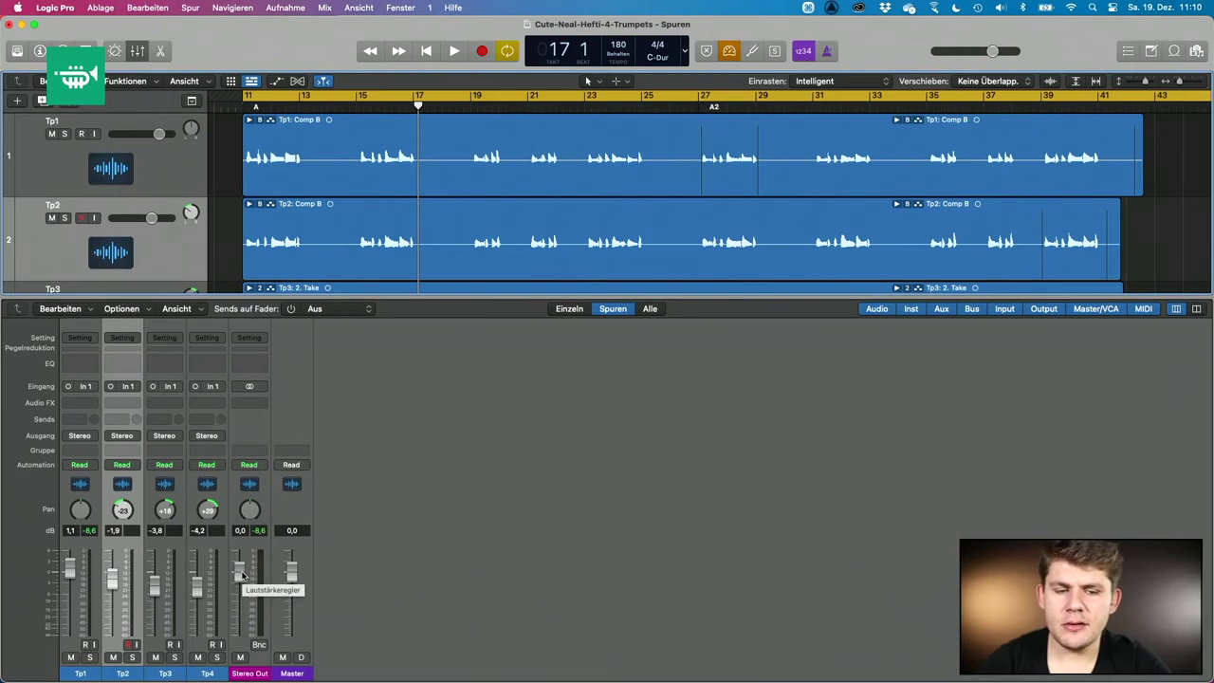
{"action": "key", "text": "space"}
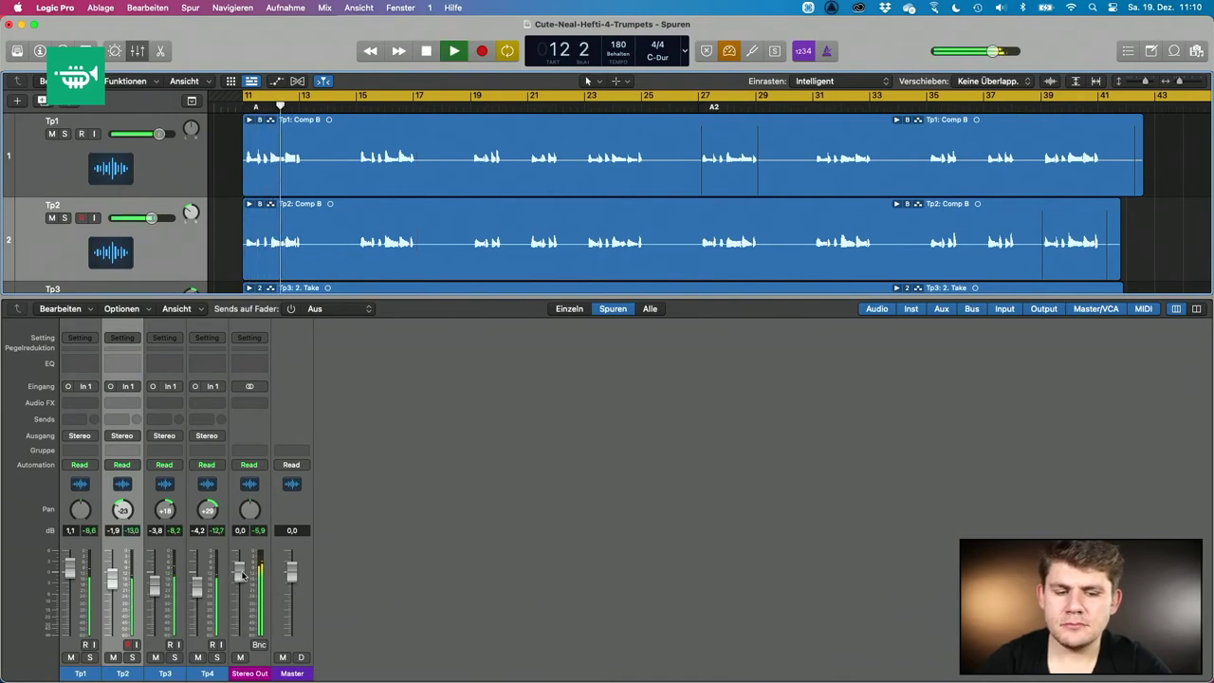
{"action": "key", "text": "space"}
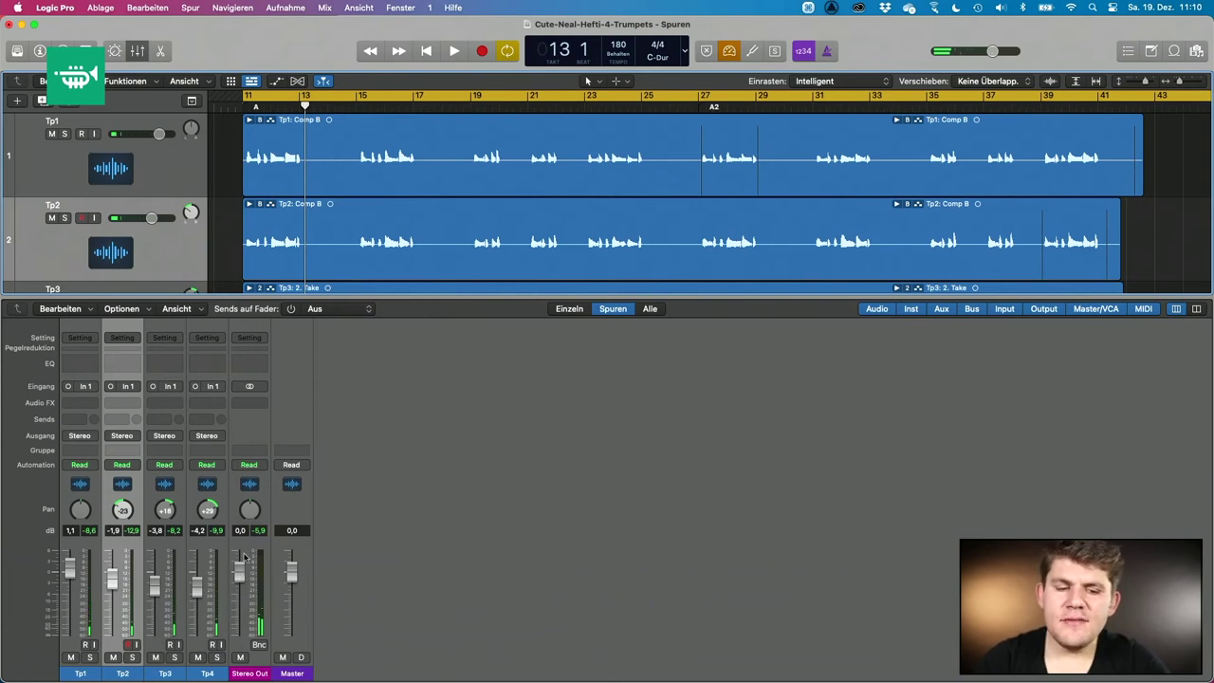
Insert a stereo Adaptive Limiter in the Stereo Out's effect slot and set its Out Ceiling to -0.1 dB.
{"action": "left_click", "coordinate": [260, 364]}
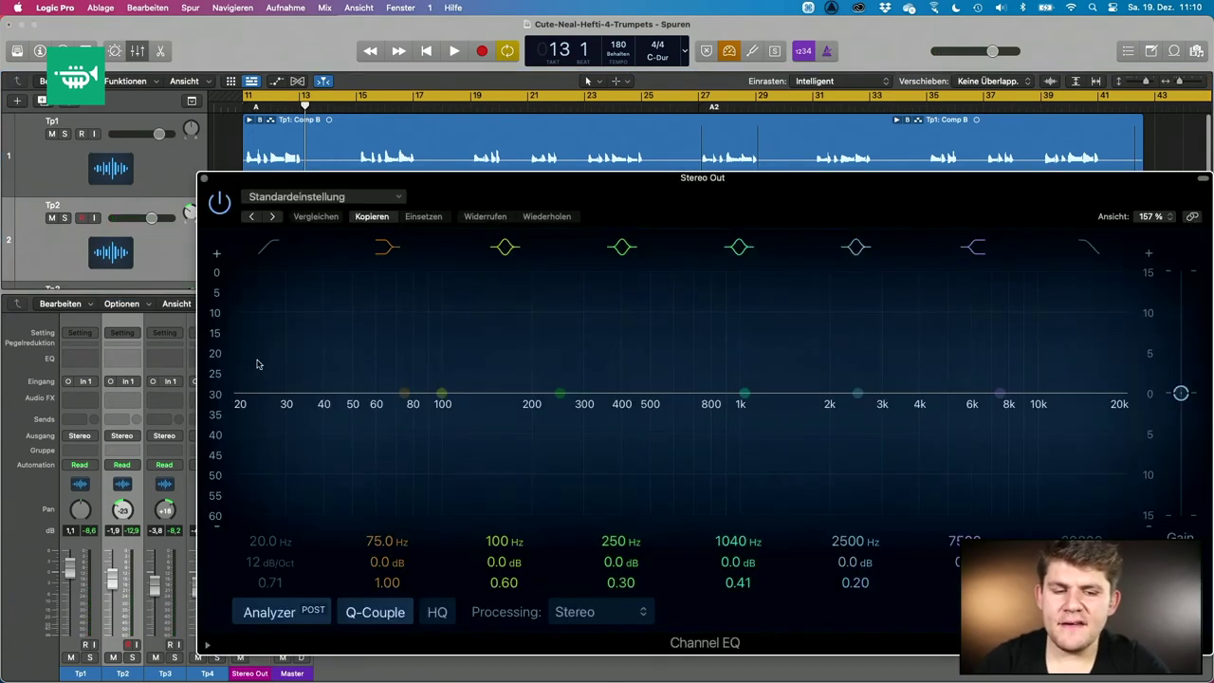
{"action": "left_click", "coordinate": [204, 180]}
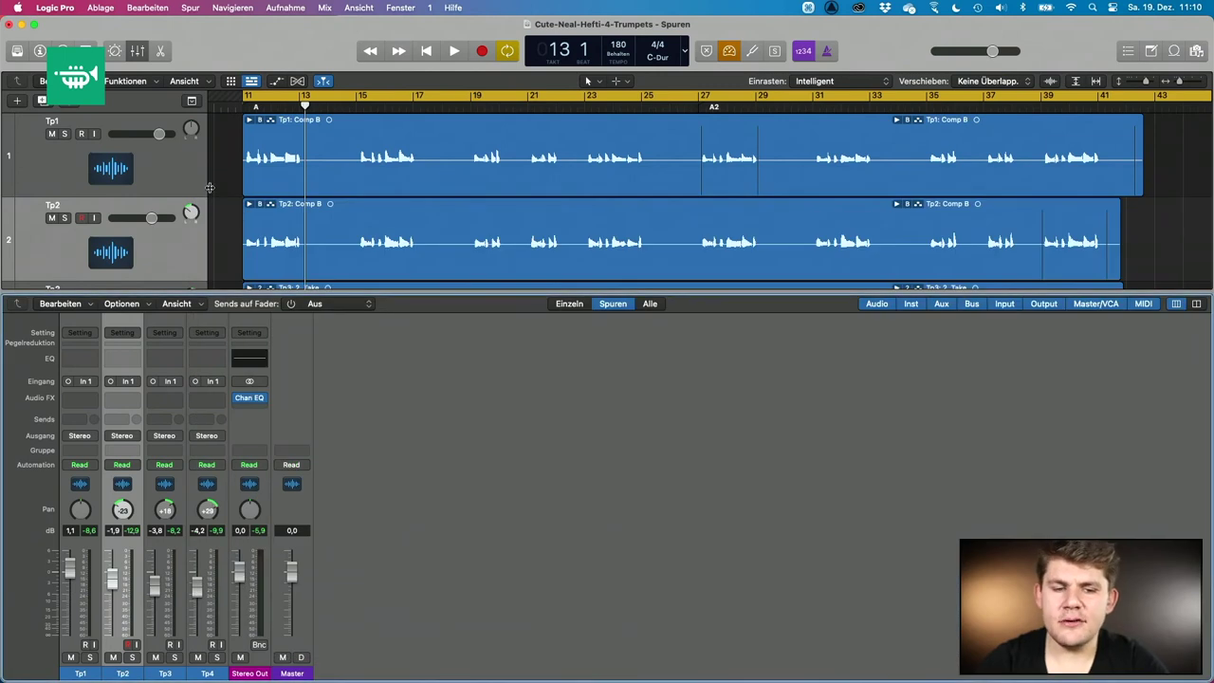
{"action": "left_click", "coordinate": [260, 400]}
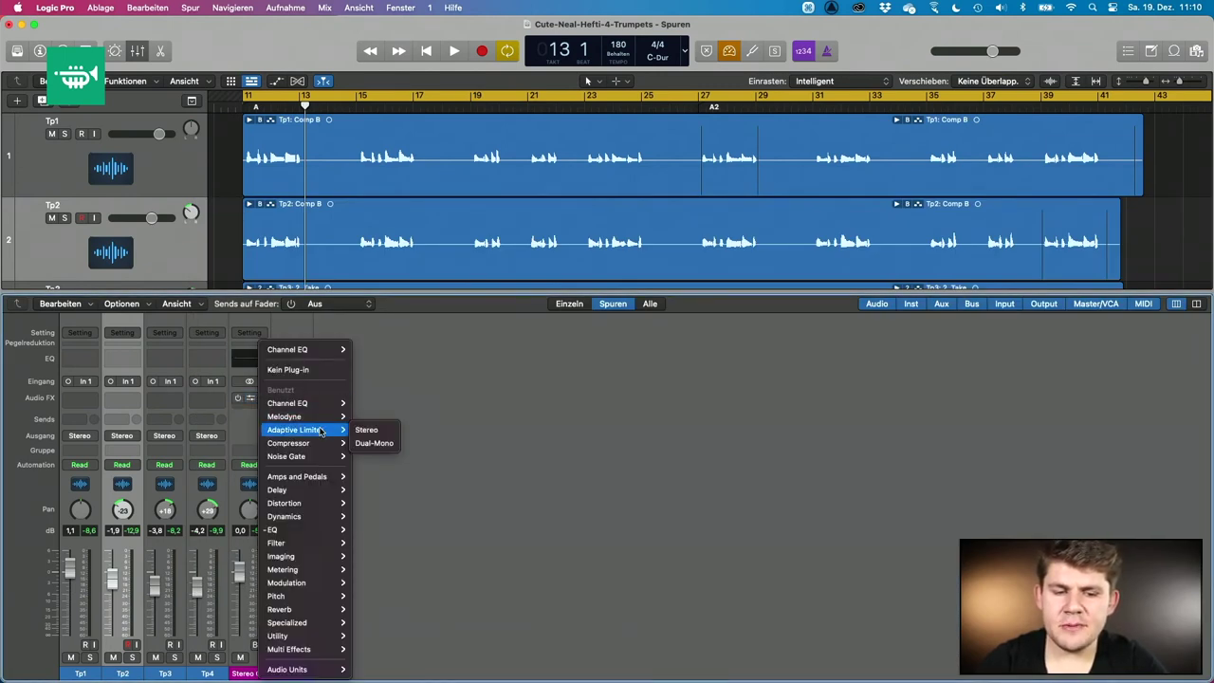
{"action": "left_click", "coordinate": [365, 429]}
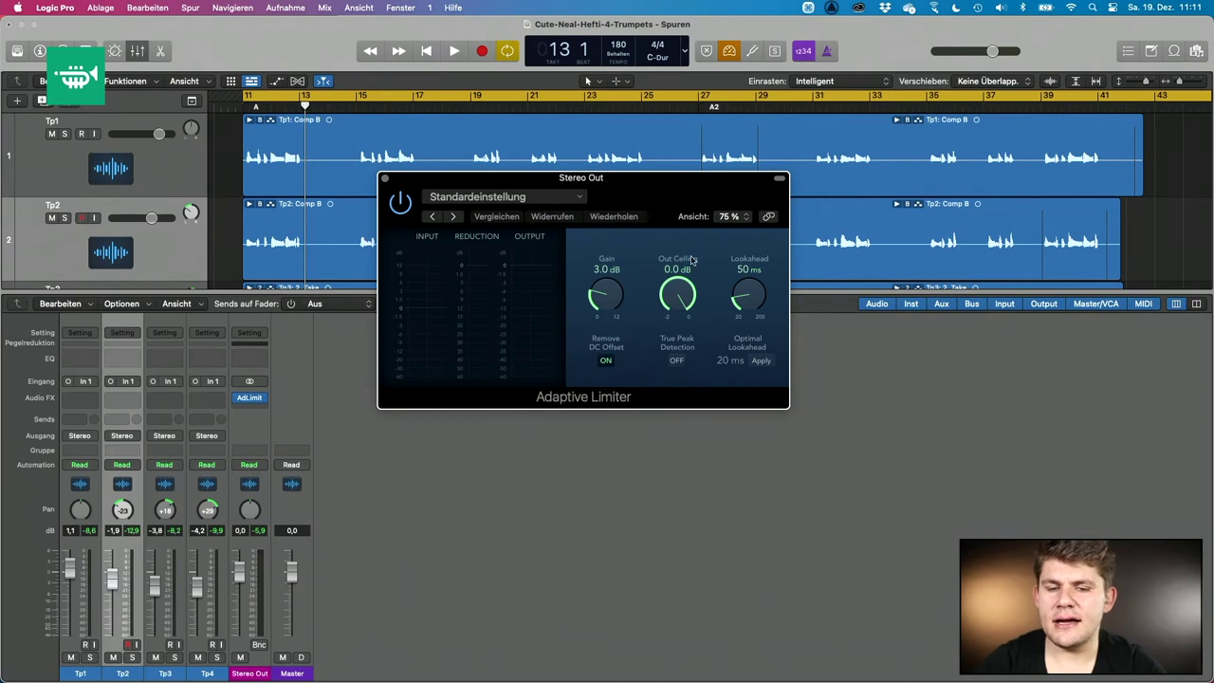
{"action": "left_click_drag", "start_coordinate": [680, 303], "coordinate": [680, 305]}
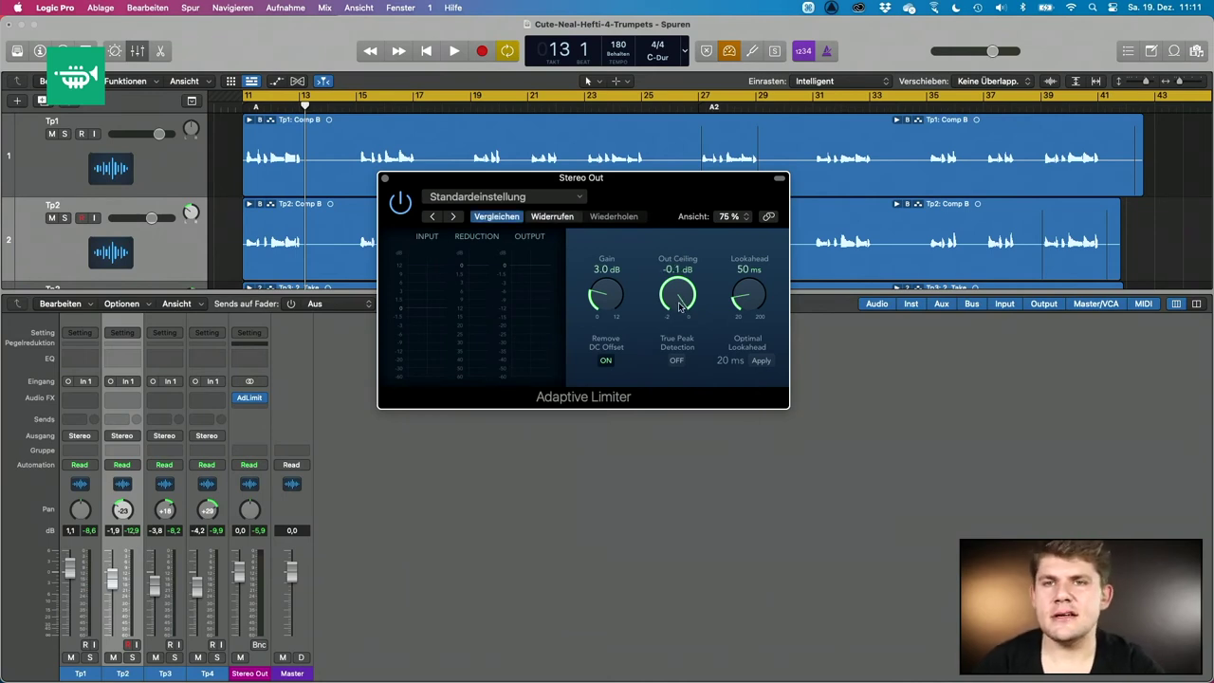
Try a limiter gain of 4.0 dB while playing the mix from bar 11 to about bar 17.
{"action": "key", "text": "space"}
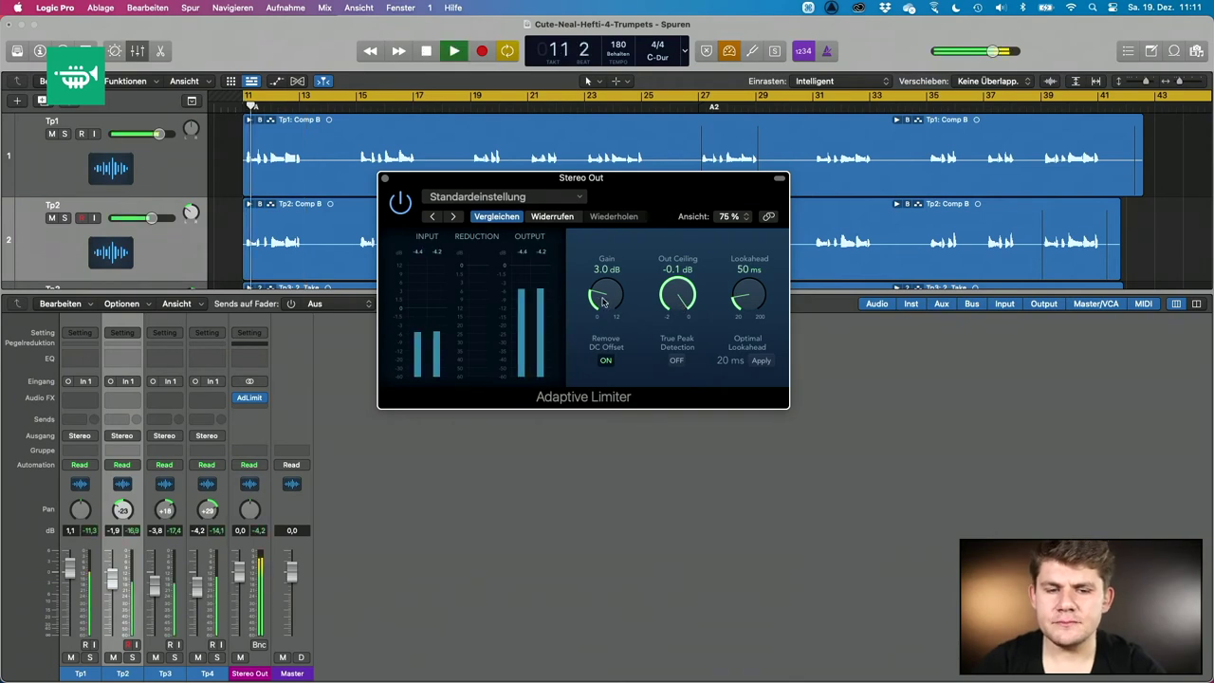
{"action": "left_click_drag", "start_coordinate": [609, 300], "coordinate": [612, 282]}
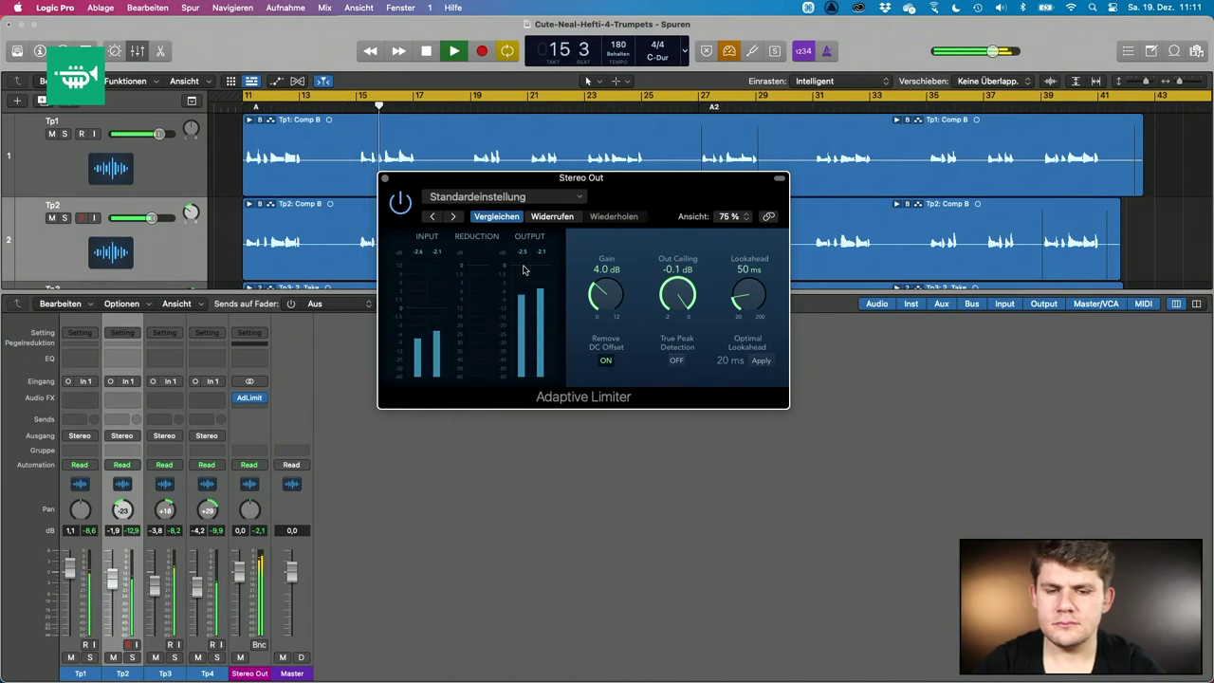
{"action": "key", "text": "space"}
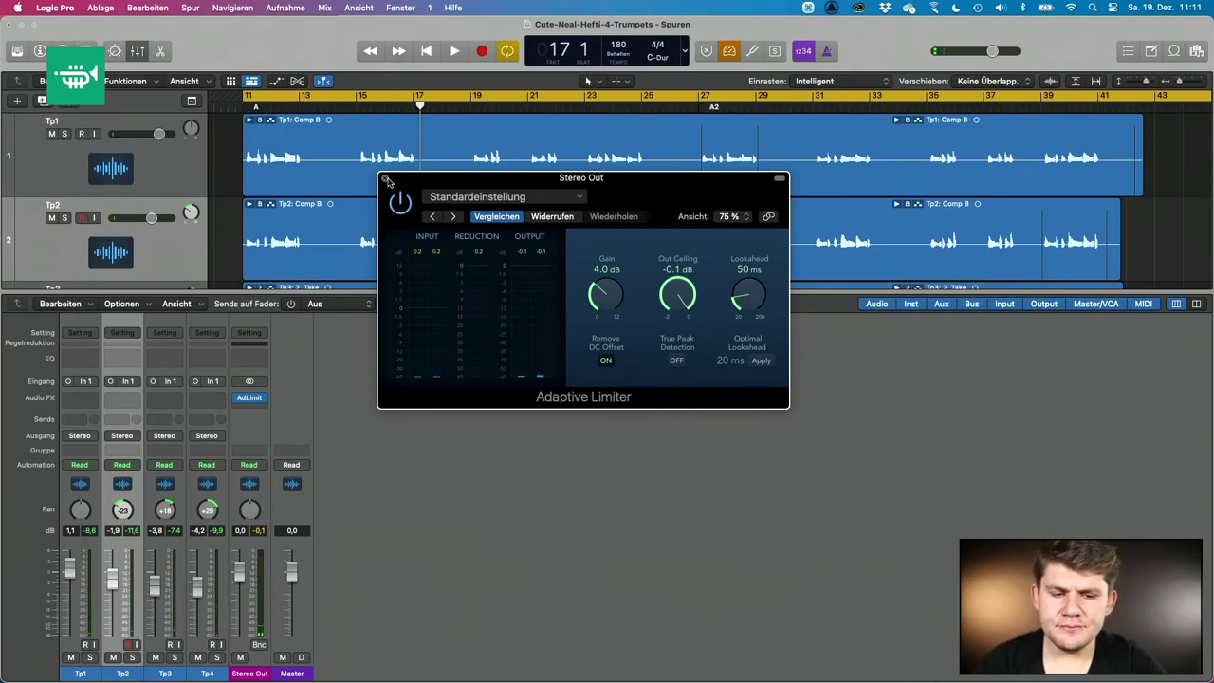
Set the Adaptive Limiter's gain to 3.0 dB and close the plug-in.
{"action": "double_click", "coordinate": [601, 271]}
{"action": "type", "text": "-3"}
{"action": "key", "text": "Return"}
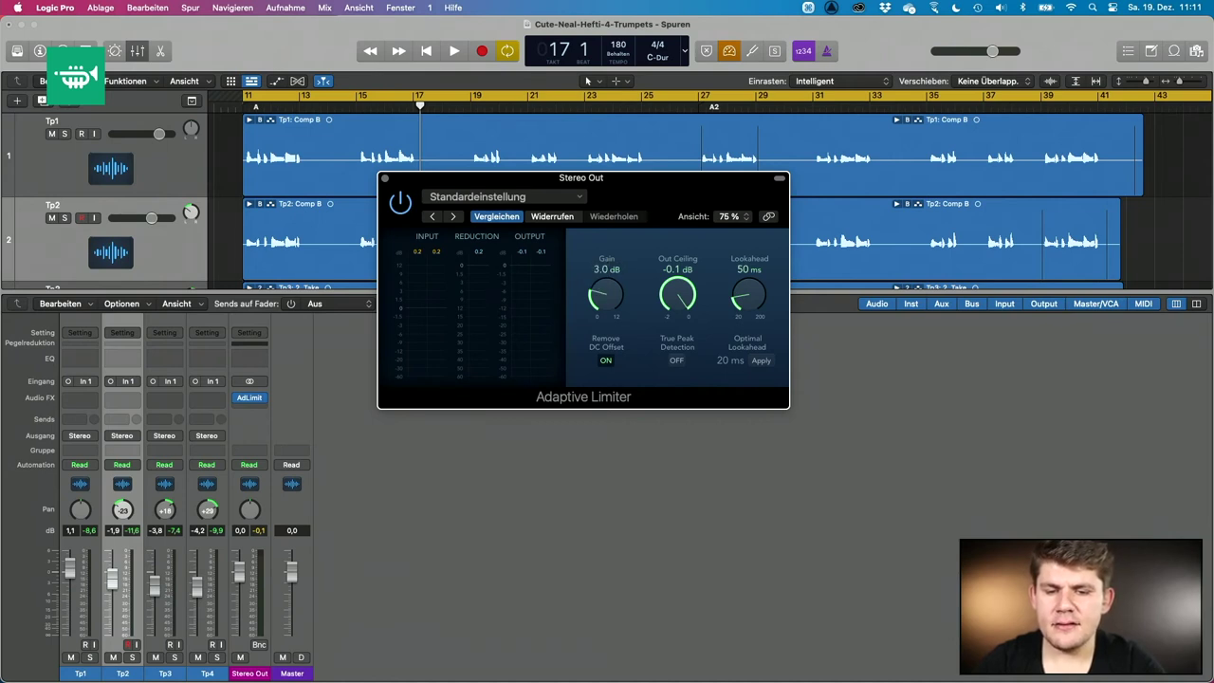
{"action": "left_click", "coordinate": [387, 179]}
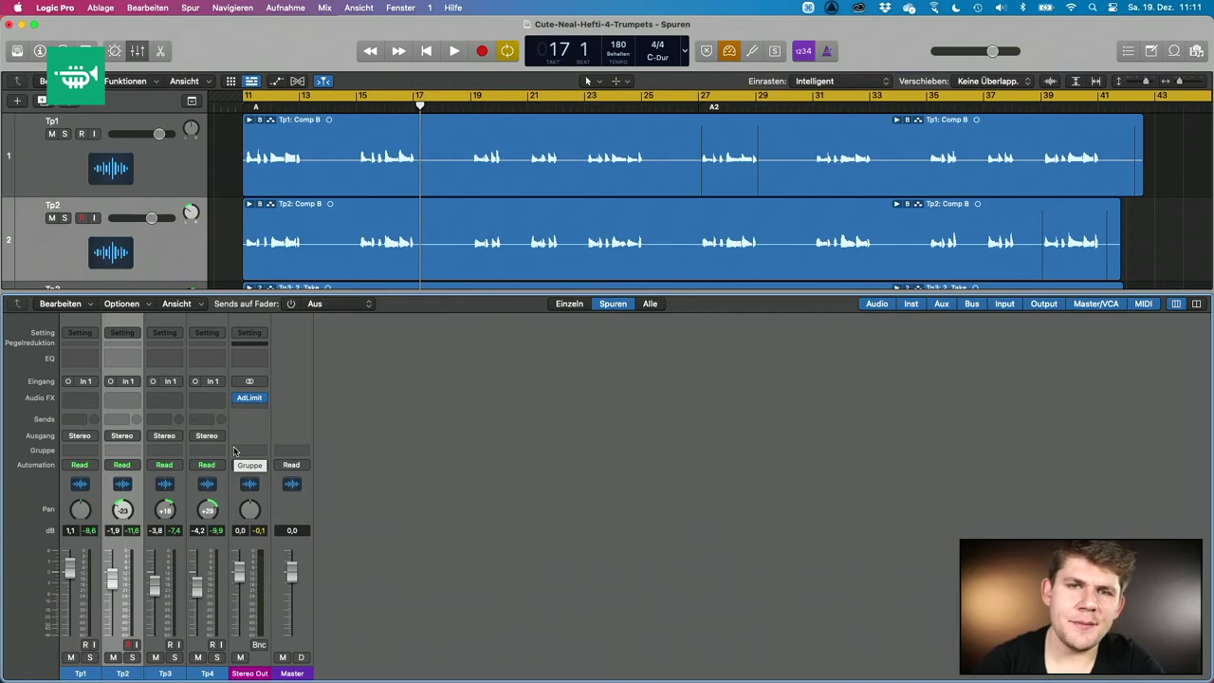
Hide the mixer and compare the note starts and endings of the four trumpet tracks just before bar 13.
{"action": "key", "text": "x"}
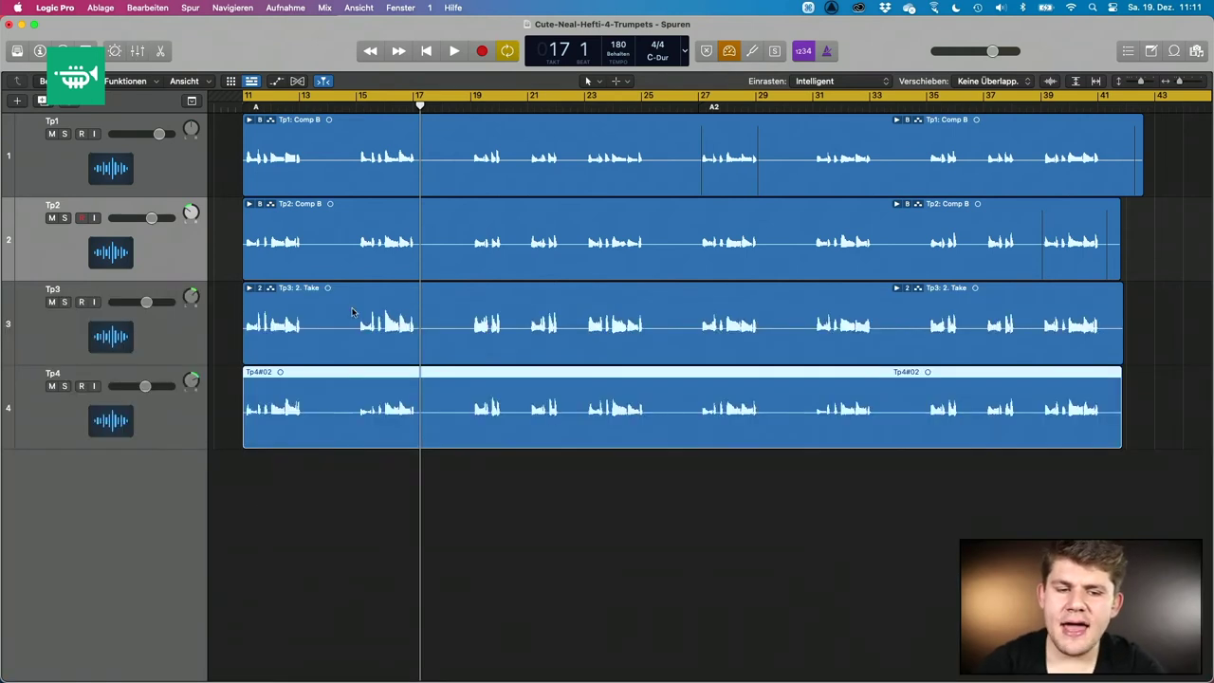
{"action": "left_click", "coordinate": [299, 109]}
{"action": "scroll", "coordinate": [286, 192], "scroll_direction": "up", "scroll_amount": 10}
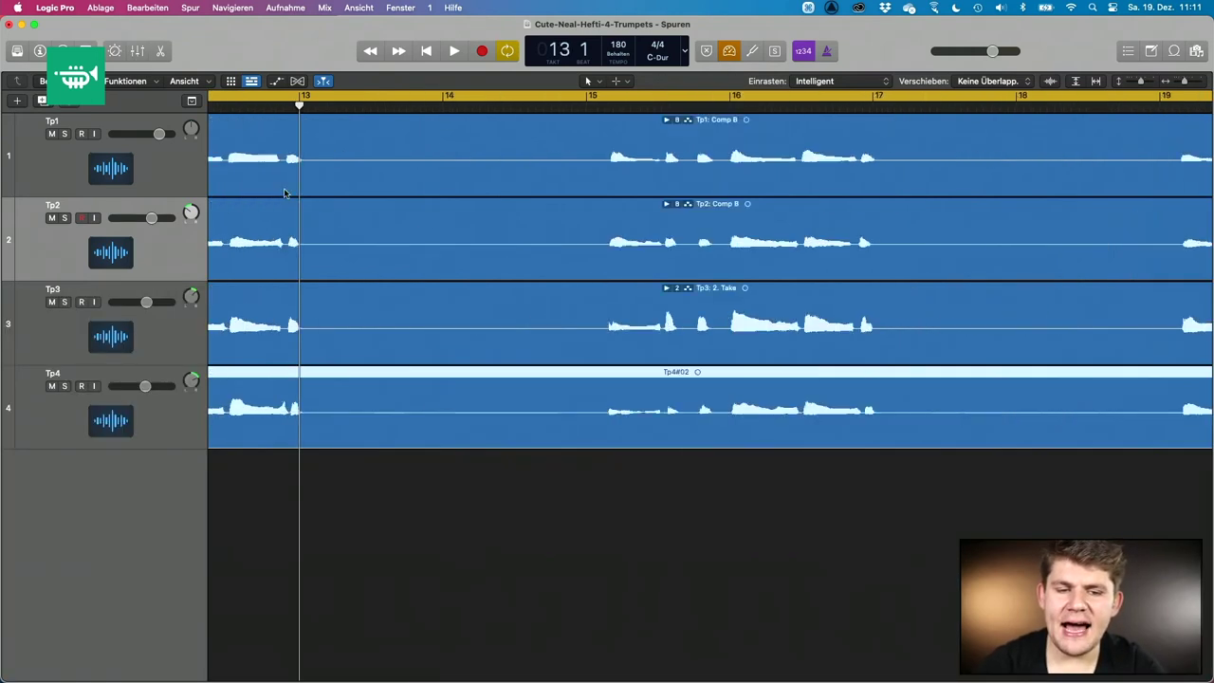
{"action": "scroll", "coordinate": [285, 193], "scroll_direction": "left", "scroll_amount": 1}
{"action": "scroll", "coordinate": [283, 188], "scroll_direction": "left", "scroll_amount": 10}
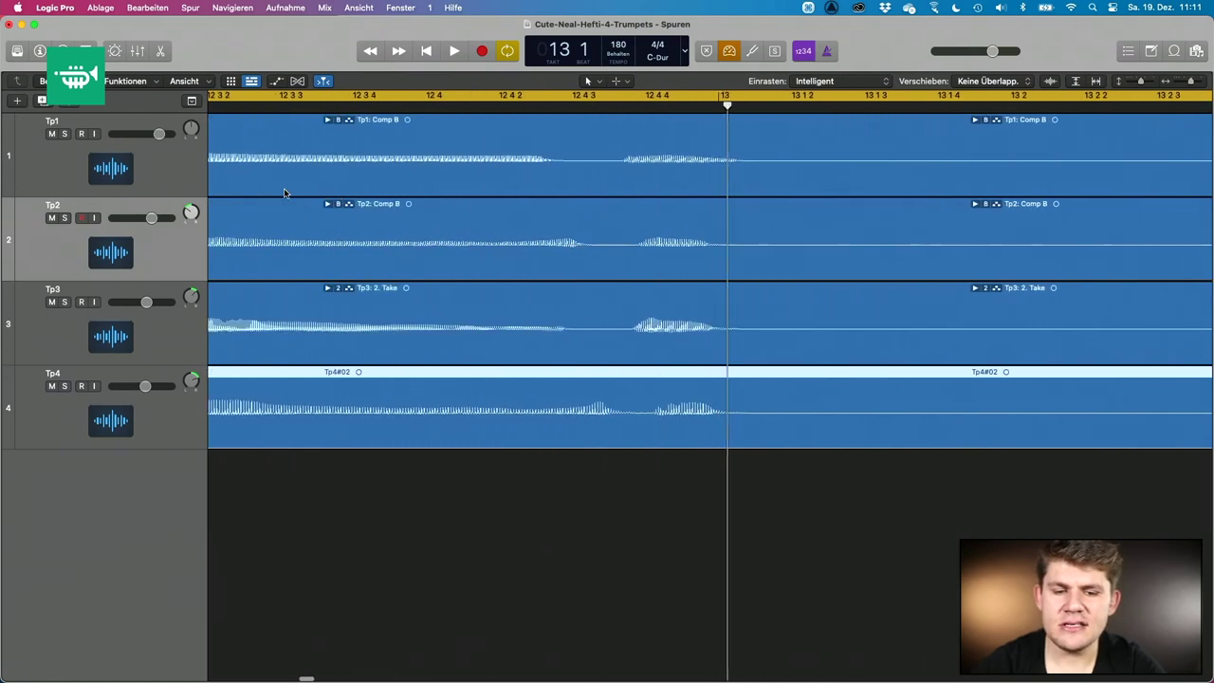
{"action": "left_click", "coordinate": [691, 102]}
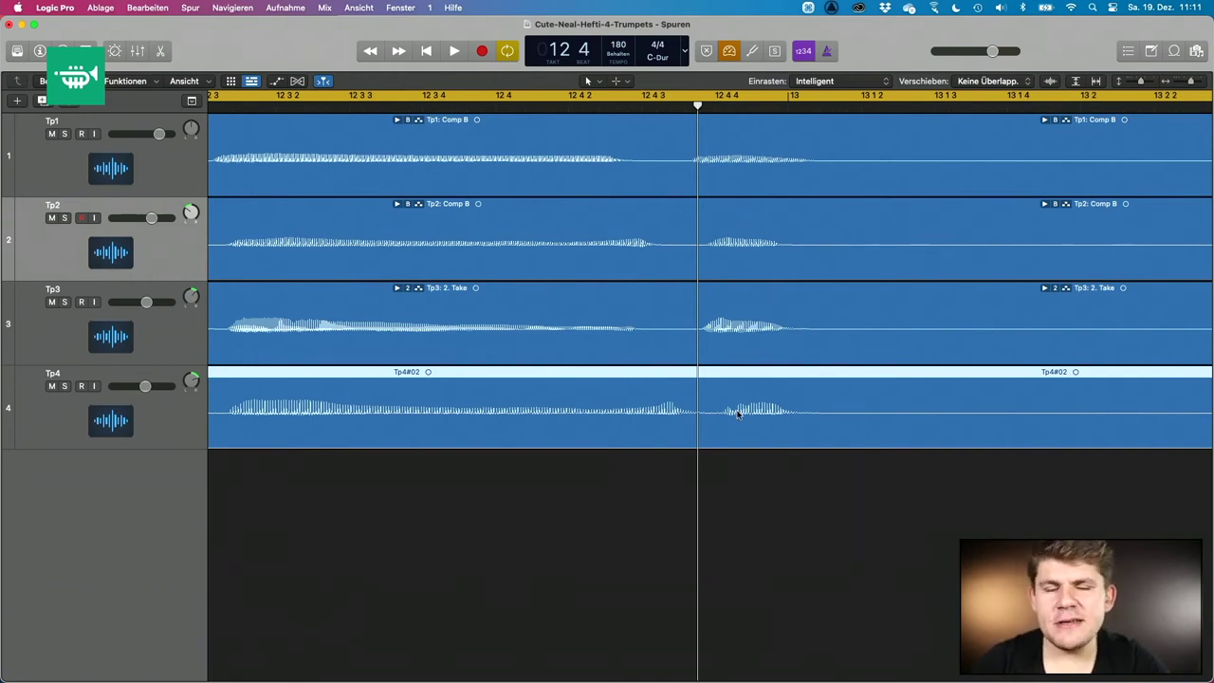
{"action": "key", "text": "z"}
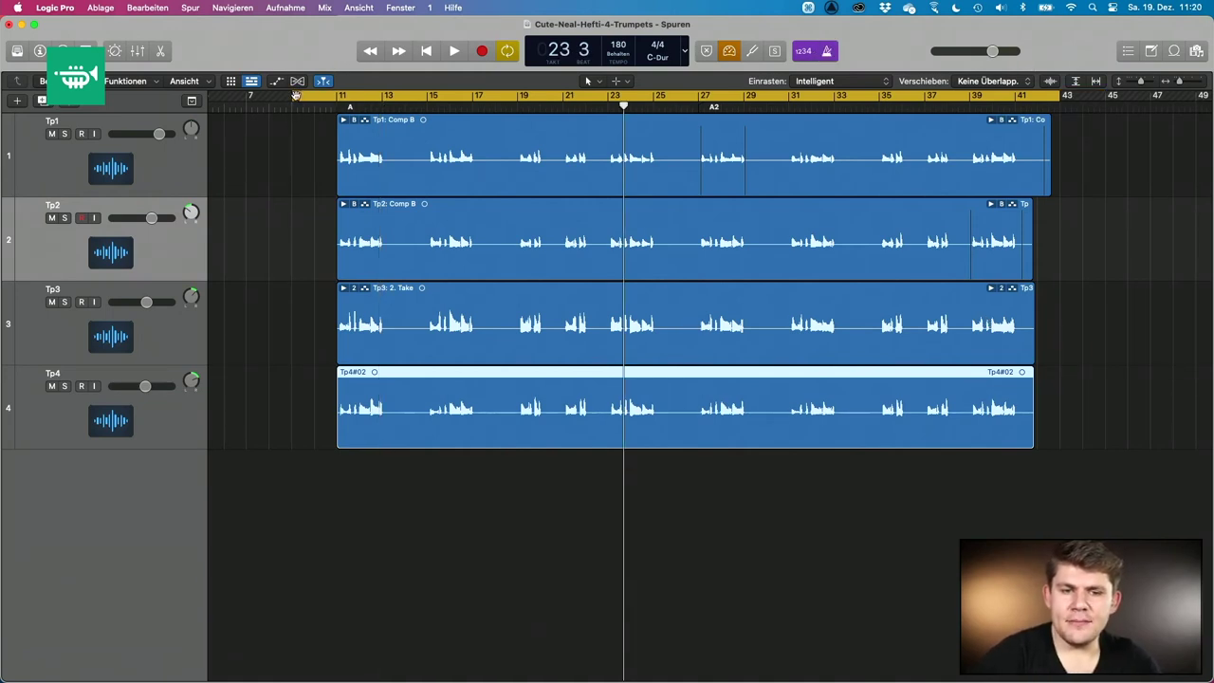
Try starting the cycle range at bar 11, and toggle cycle mode off and on.
{"action": "left_click_drag", "start_coordinate": [293, 95], "coordinate": [336, 96]}
{"action": "left_click", "coordinate": [371, 98]}
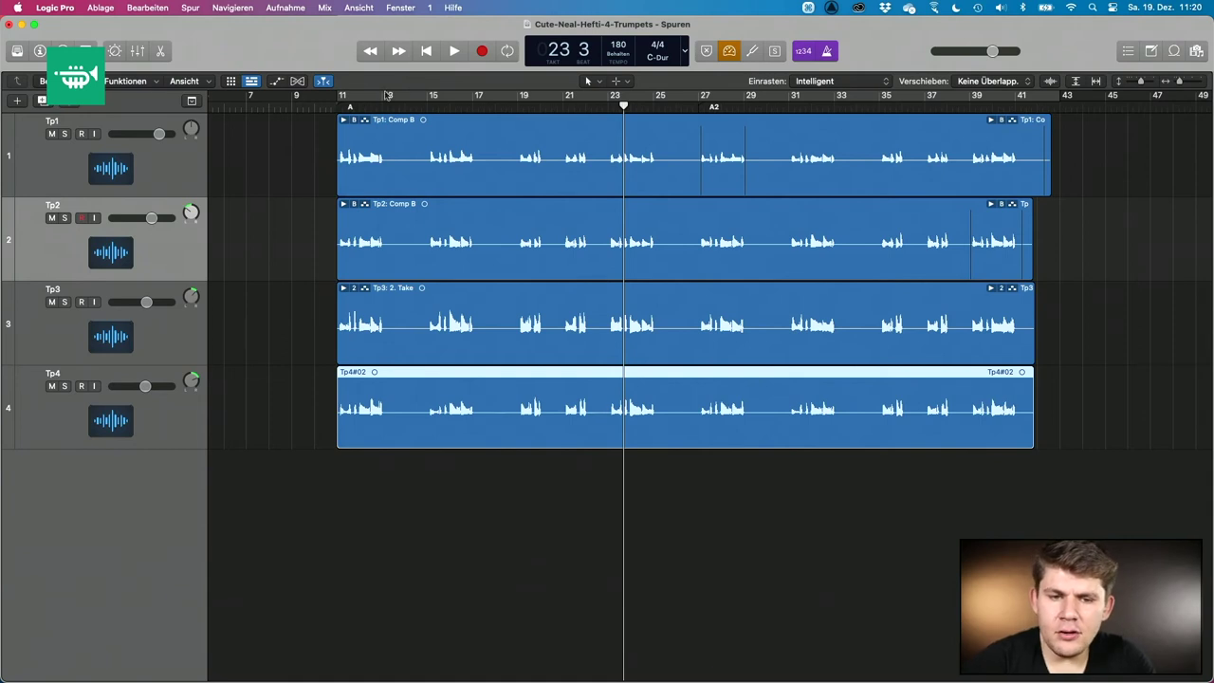
{"action": "left_click", "coordinate": [399, 98]}
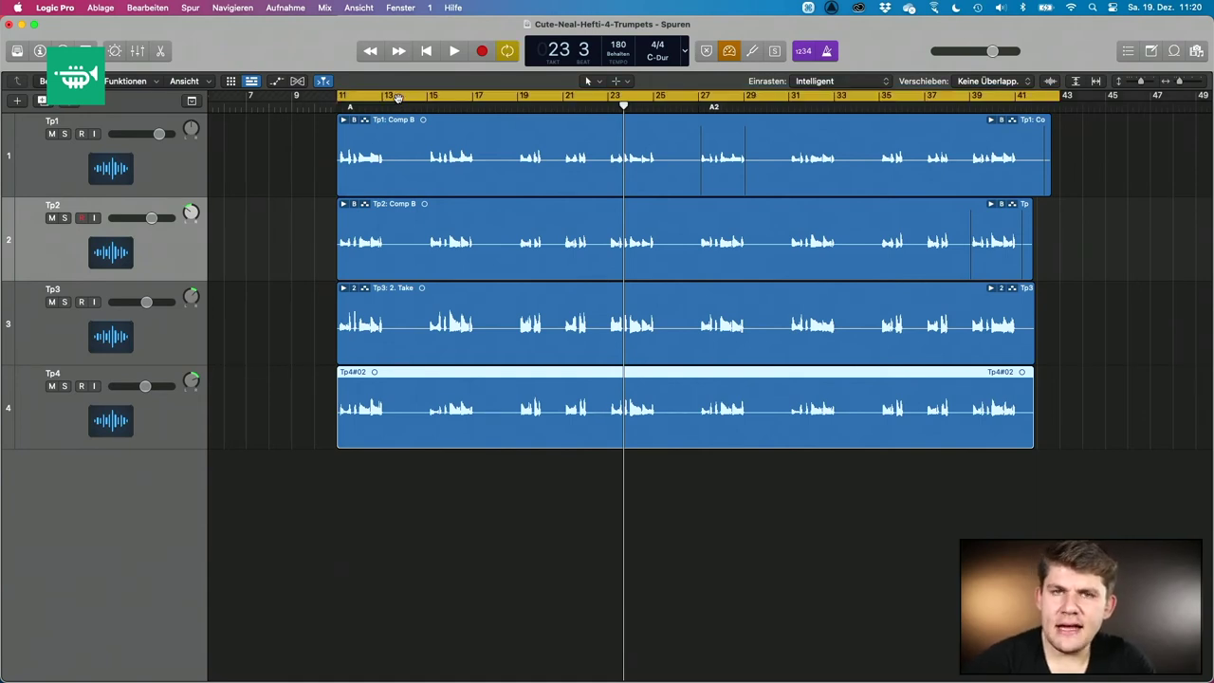
{"action": "left_click", "coordinate": [398, 98]}
Set the cycle range from bar 9 to bar 45 and play the project from the start of the range.
{"action": "left_click_drag", "start_coordinate": [294, 97], "coordinate": [1083, 127]}
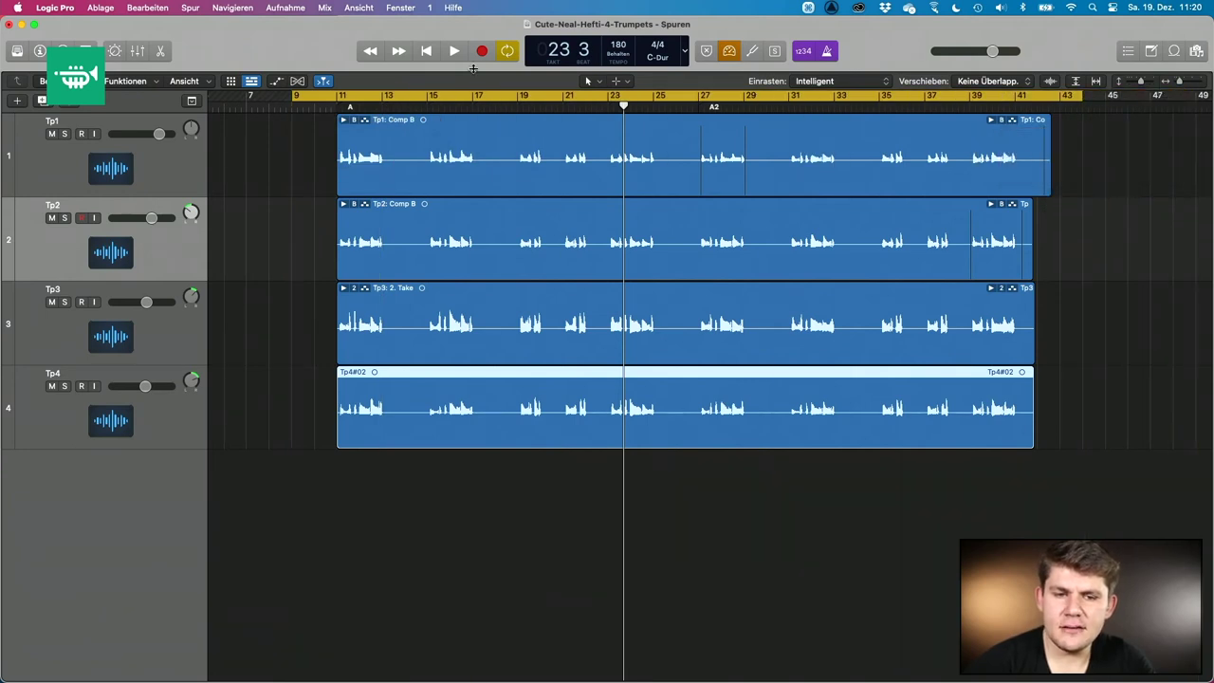
{"action": "left_click", "coordinate": [294, 97]}
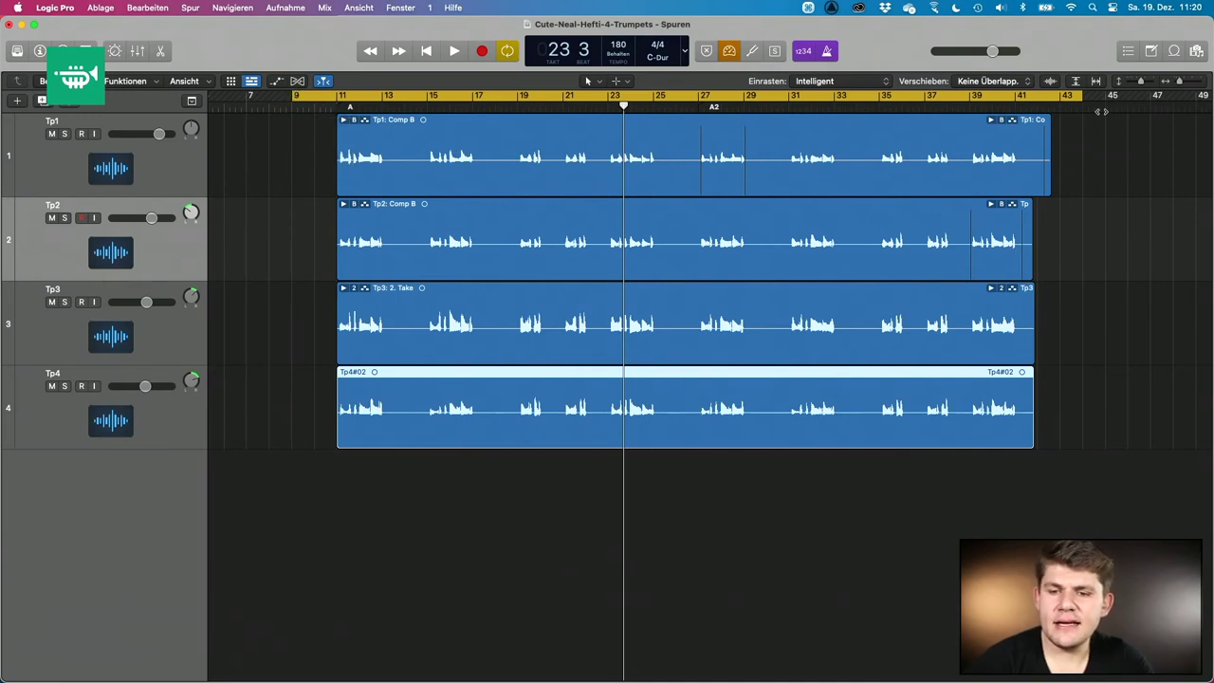
{"action": "left_click_drag", "start_coordinate": [1083, 95], "coordinate": [1107, 90]}
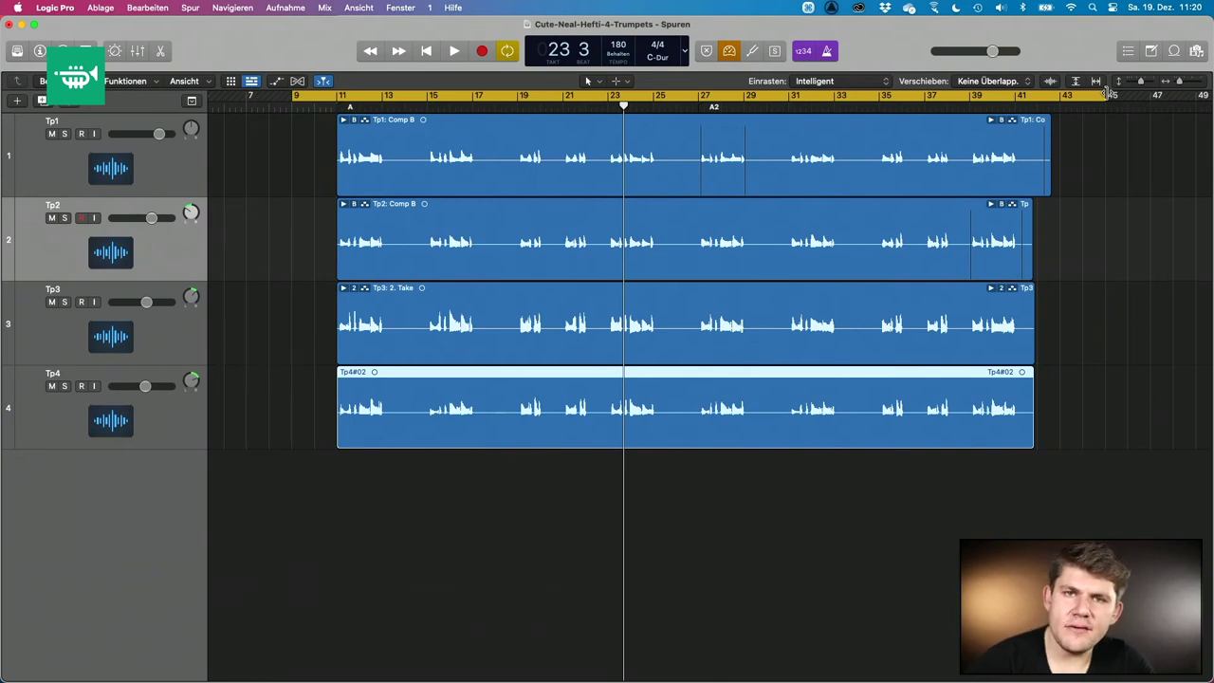
{"action": "left_click", "coordinate": [1102, 95]}
{"action": "left_click_drag", "start_coordinate": [1102, 95], "coordinate": [1084, 95]}
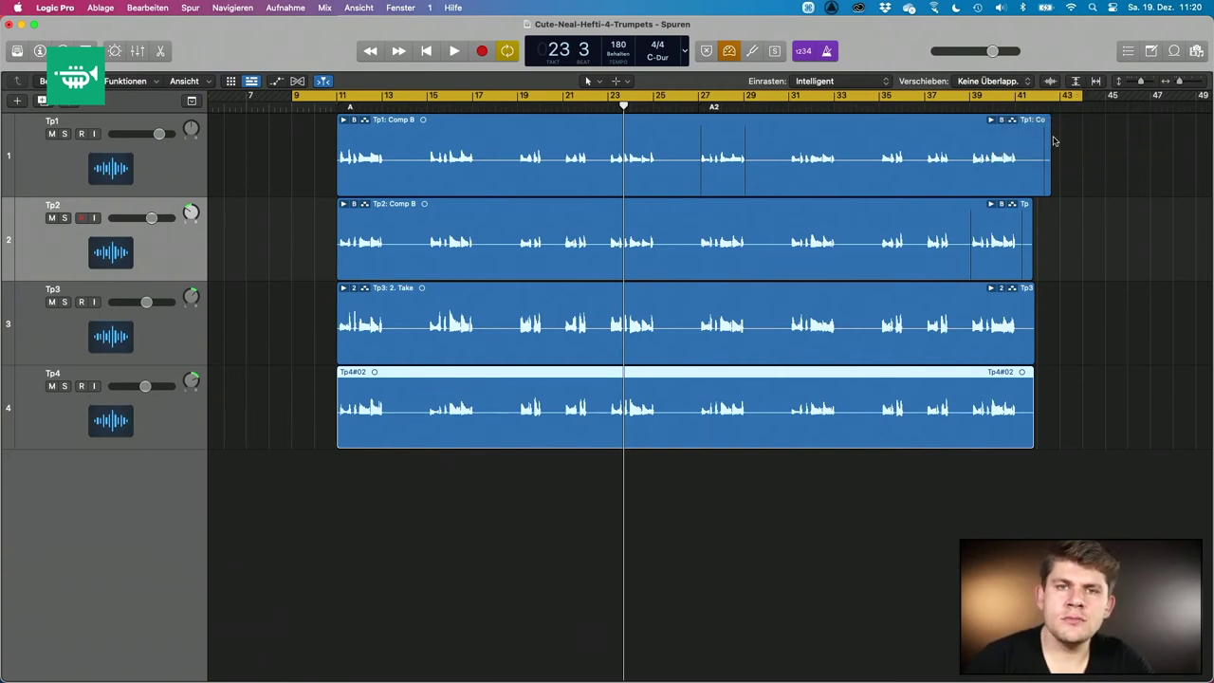
{"action": "left_click_drag", "start_coordinate": [1083, 95], "coordinate": [1103, 98]}
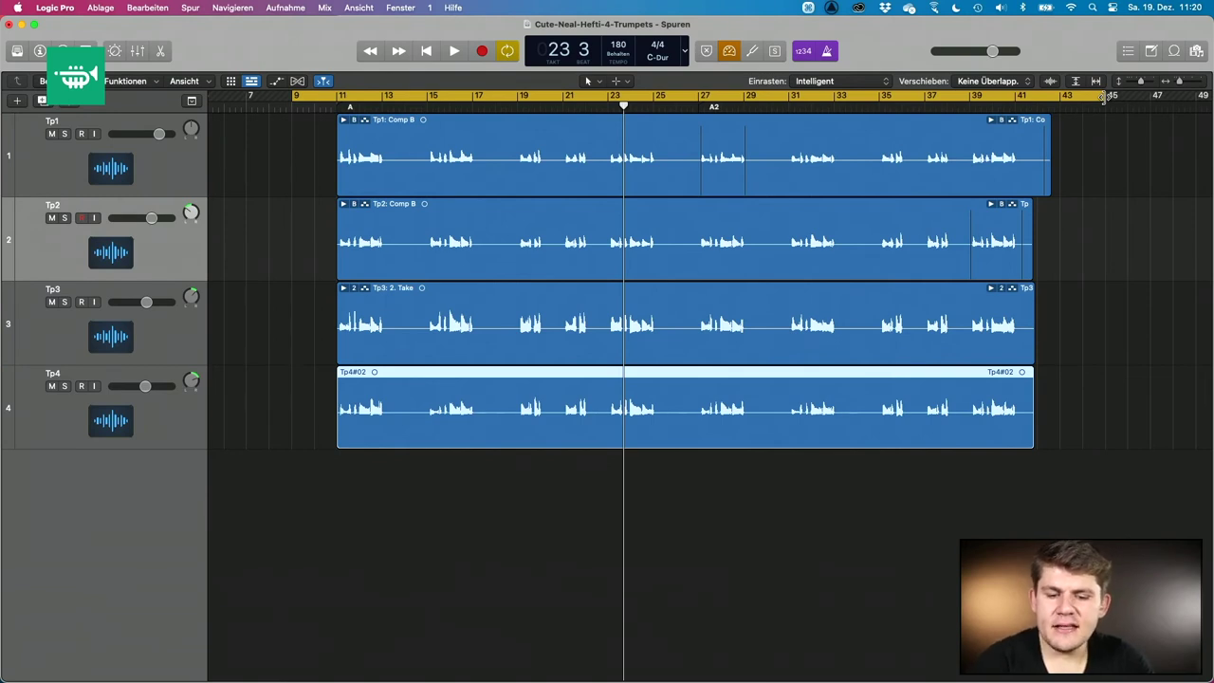
{"action": "key", "text": "space"}
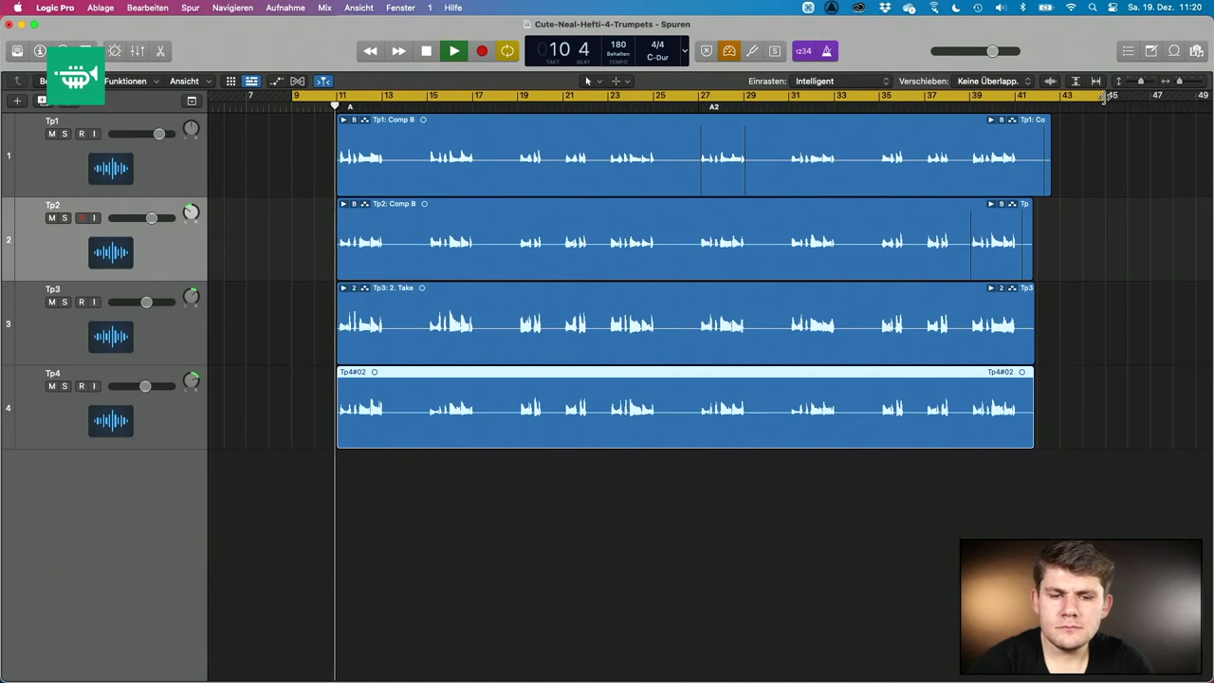
{"action": "key", "text": "space"}
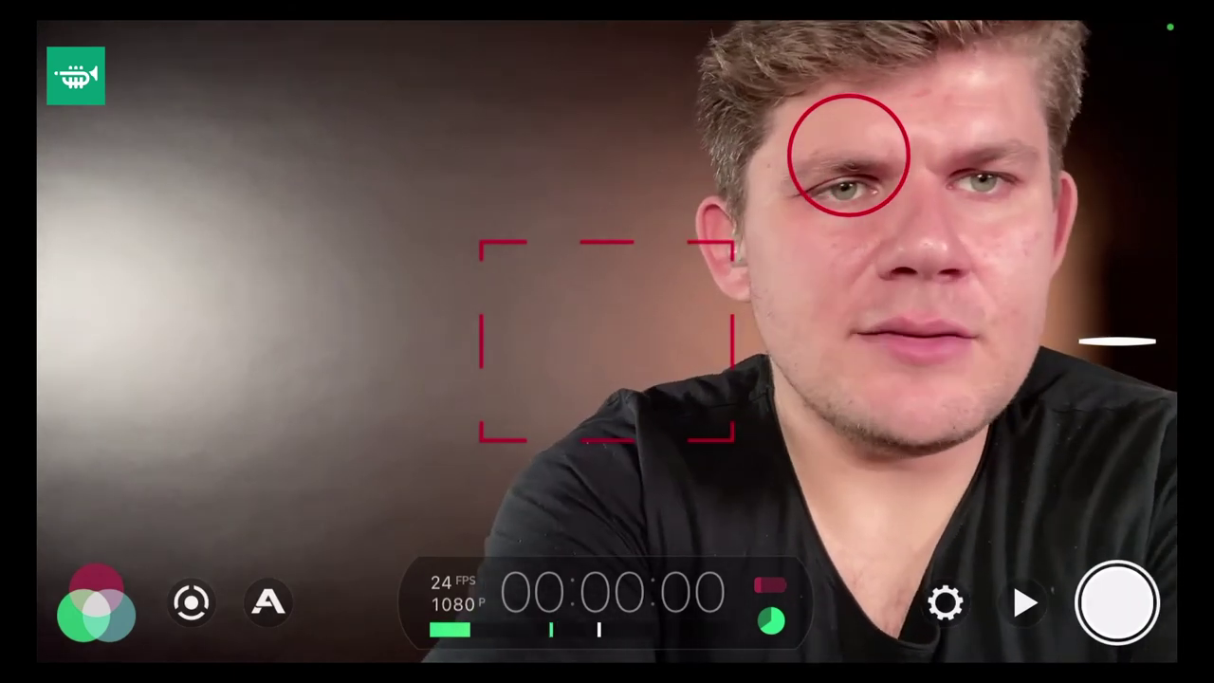
In the FiLMiC camera app, check the resolution settings for aspect ratio, size and quality, and close them.
{"action": "left_click", "coordinate": [946, 603]}
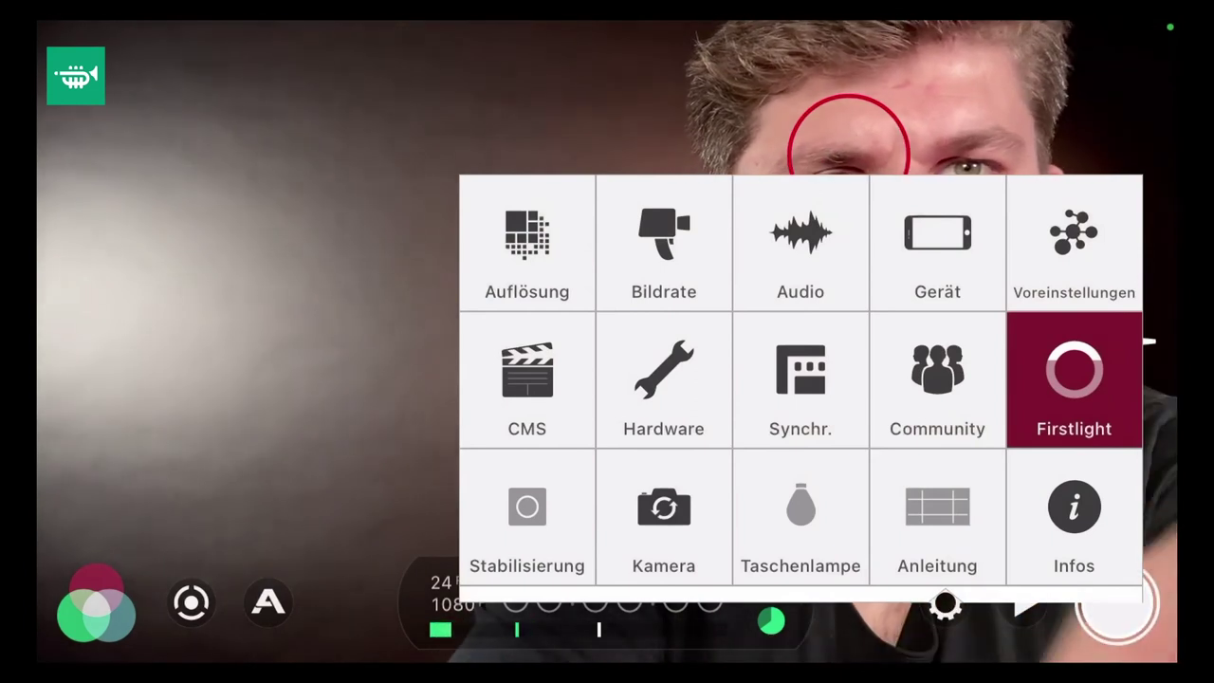
{"action": "left_click", "coordinate": [527, 243]}
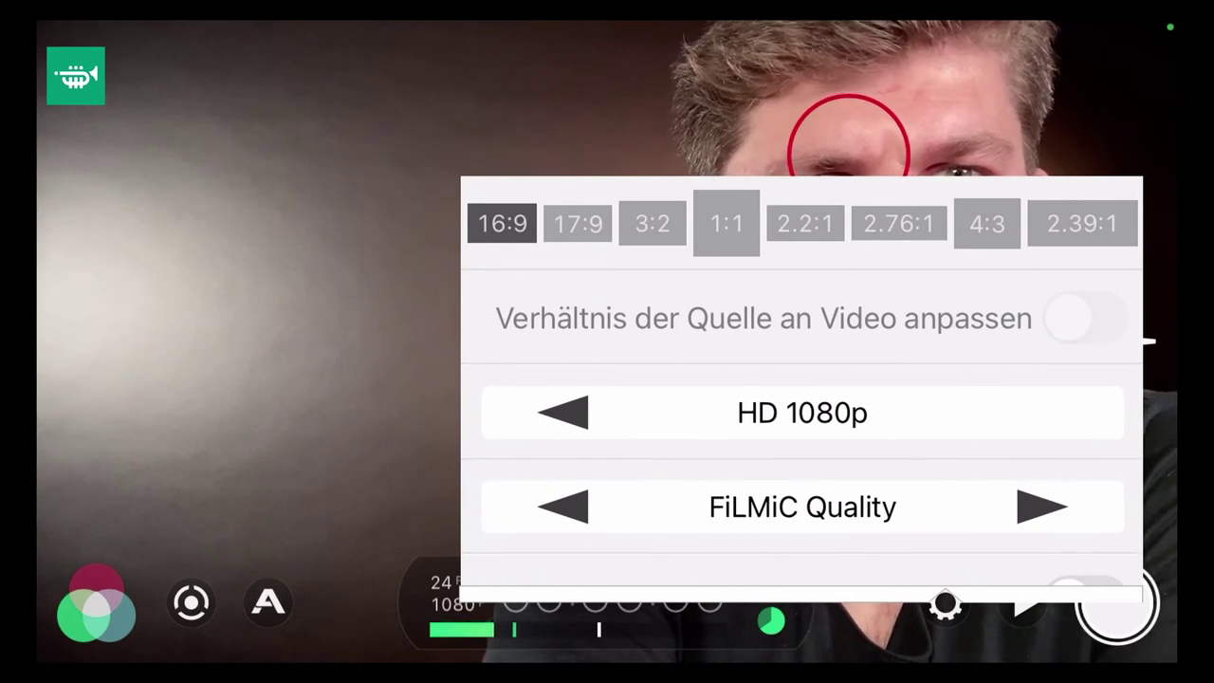
{"action": "left_click", "coordinate": [265, 341]}
{"action": "left_click", "coordinate": [266, 341]}
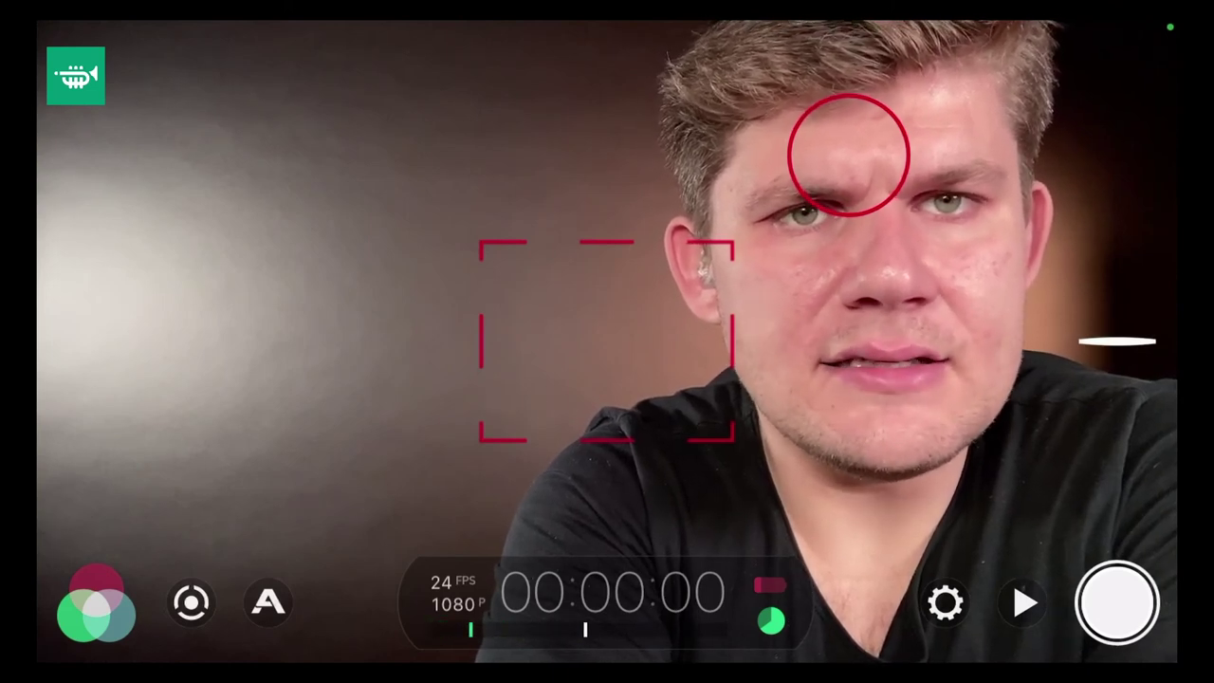
Check the camera's exposure histogram and return to the timecode and audio level display.
{"action": "left_click", "coordinate": [605, 603]}
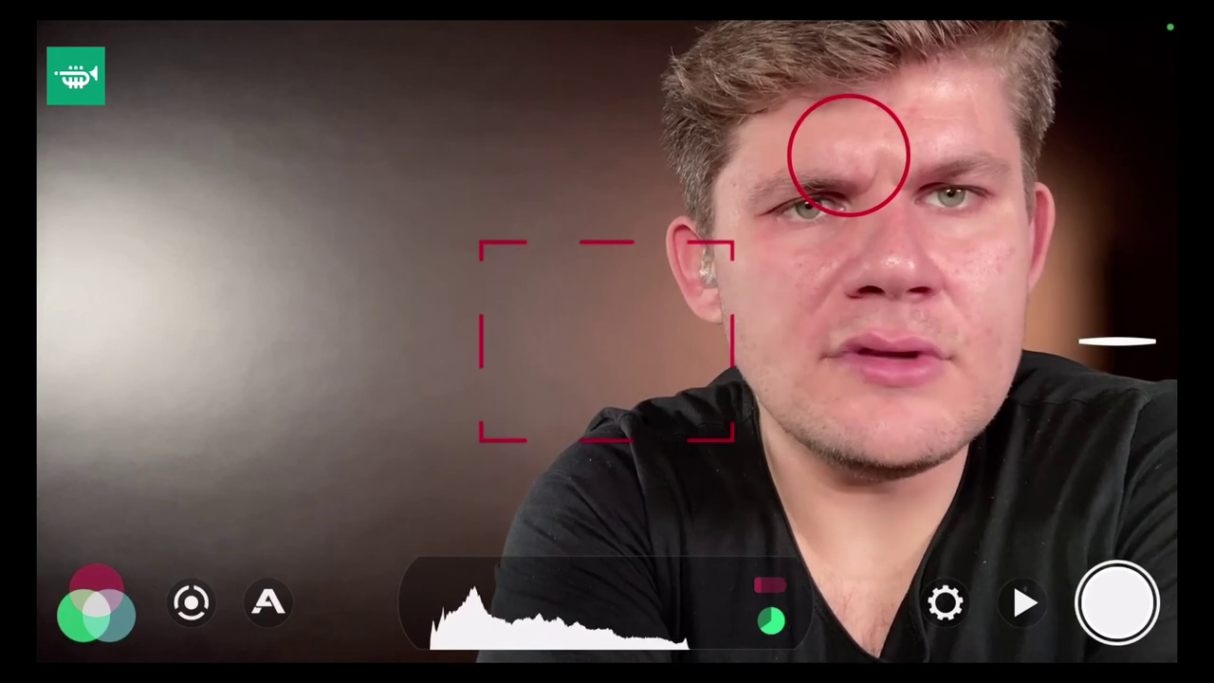
{"action": "left_click", "coordinate": [605, 603]}
{"action": "left_click", "coordinate": [579, 604]}
{"action": "left_click", "coordinate": [579, 604]}
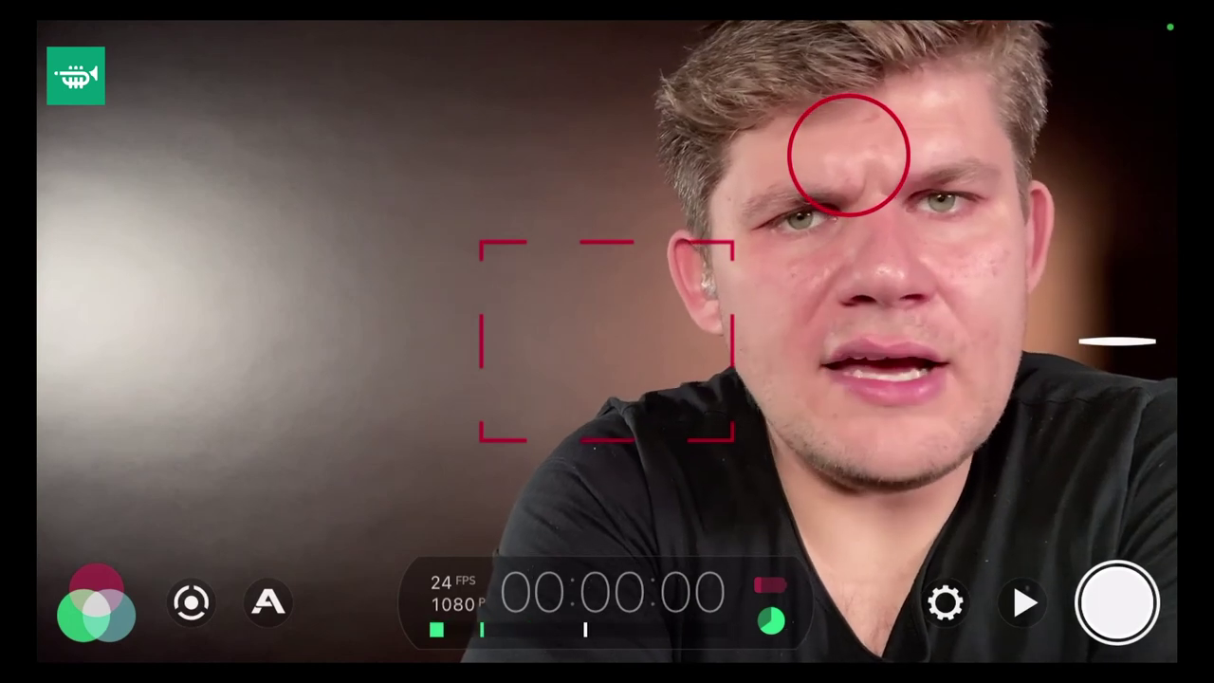
Show the camera's manual exposure and zoom/focus dials, and hide them again.
{"action": "left_click", "coordinate": [192, 602]}
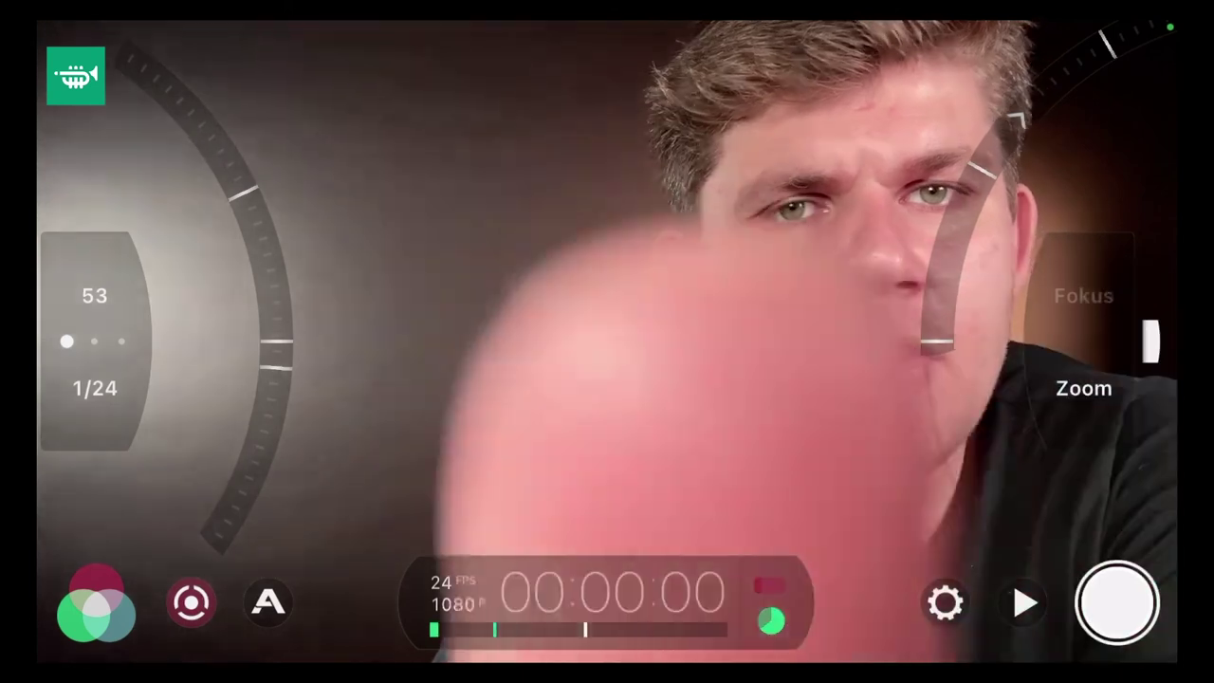
{"action": "left_click", "coordinate": [191, 602]}
Compare the incandescent, automatic and cloudy white balance presets, and return to the daylight preset at 5200K with tint +5.
{"action": "left_click", "coordinate": [96, 604]}
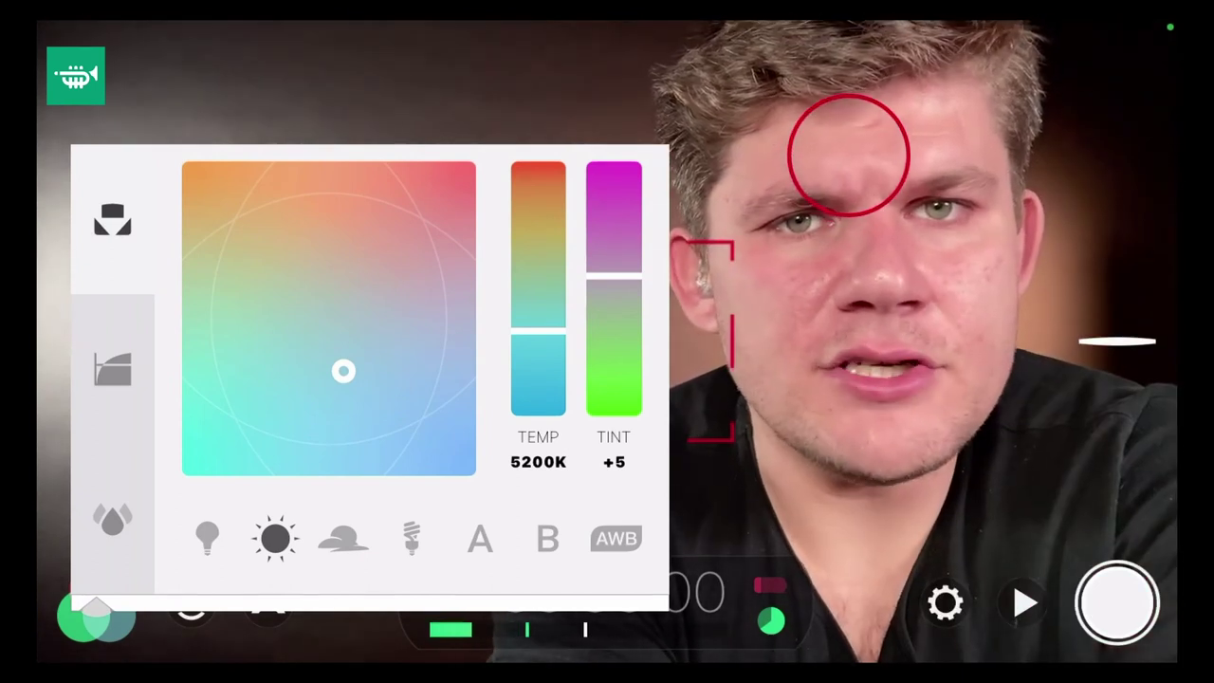
{"action": "left_click", "coordinate": [207, 538]}
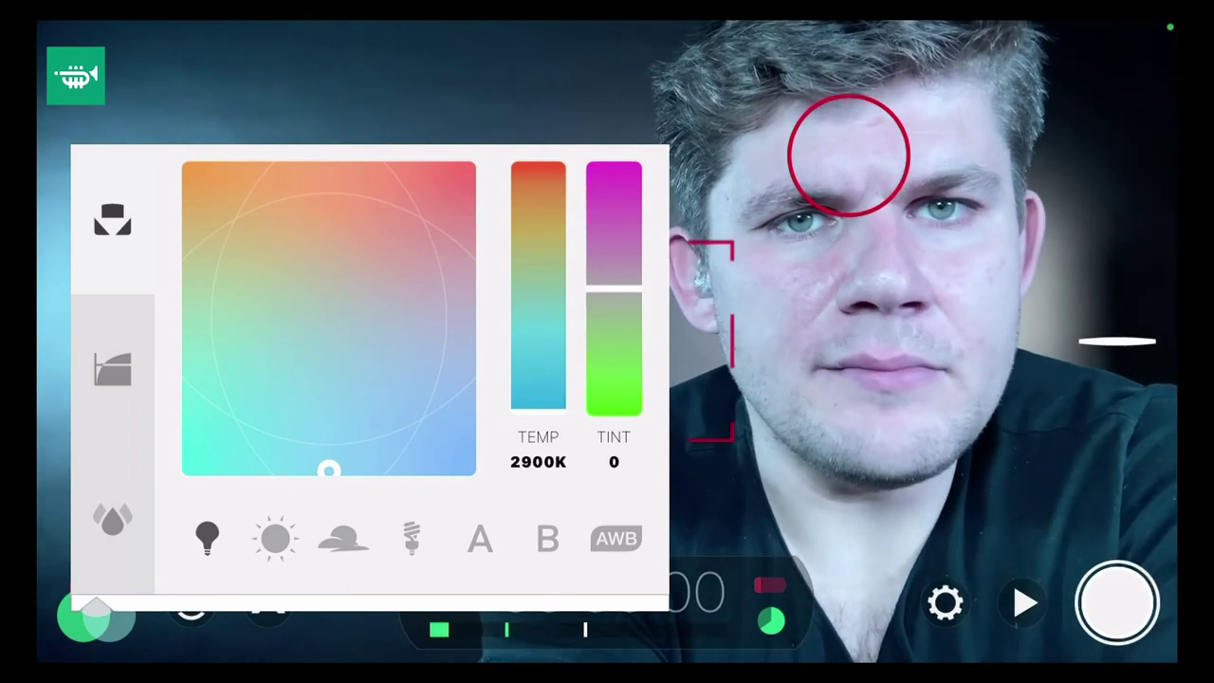
{"action": "left_click", "coordinate": [275, 537]}
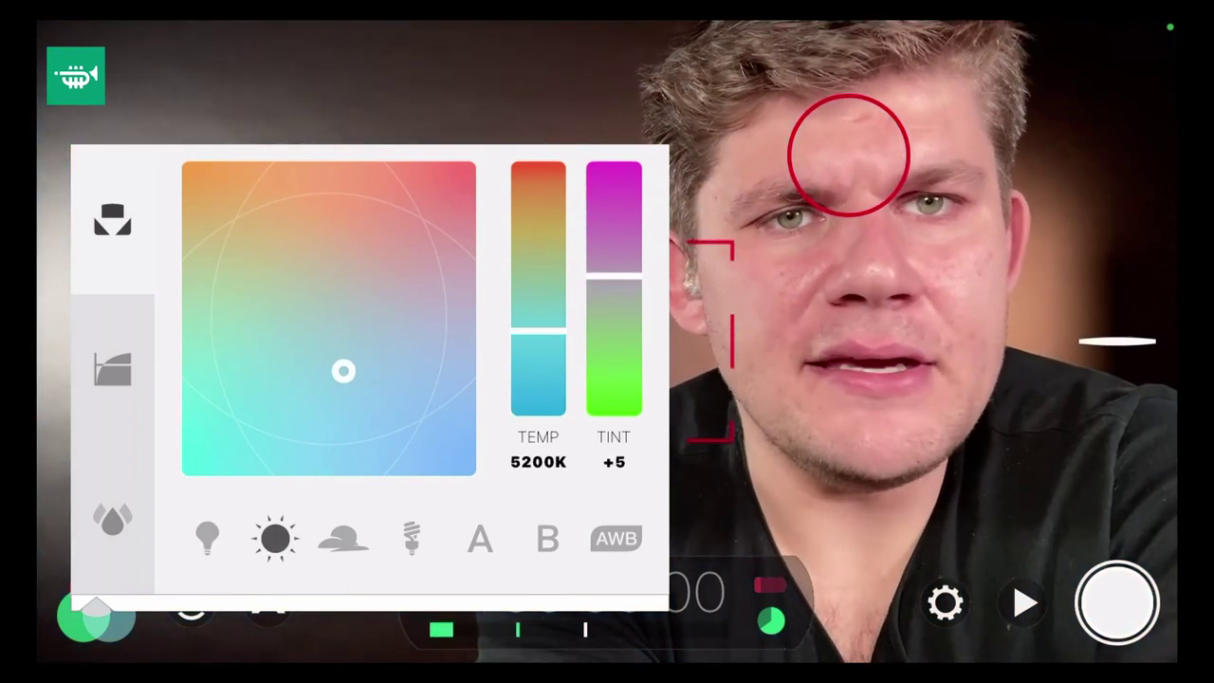
{"action": "left_click", "coordinate": [617, 538]}
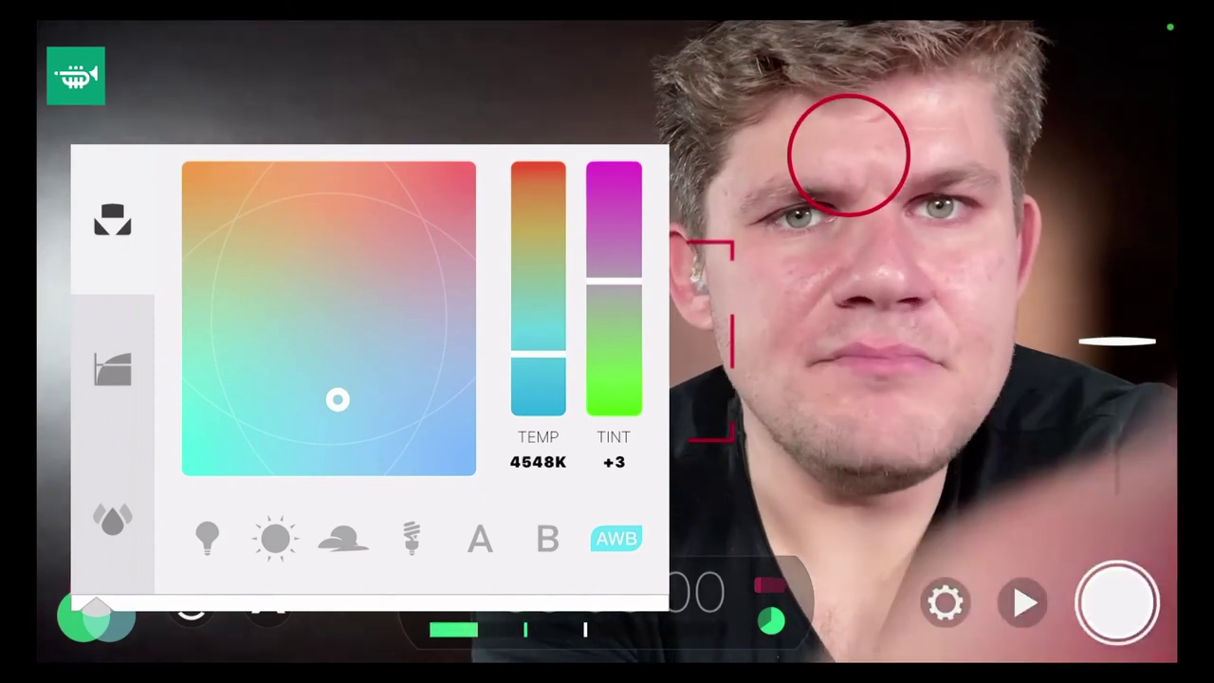
{"action": "left_click", "coordinate": [343, 539]}
{"action": "left_click", "coordinate": [275, 538]}
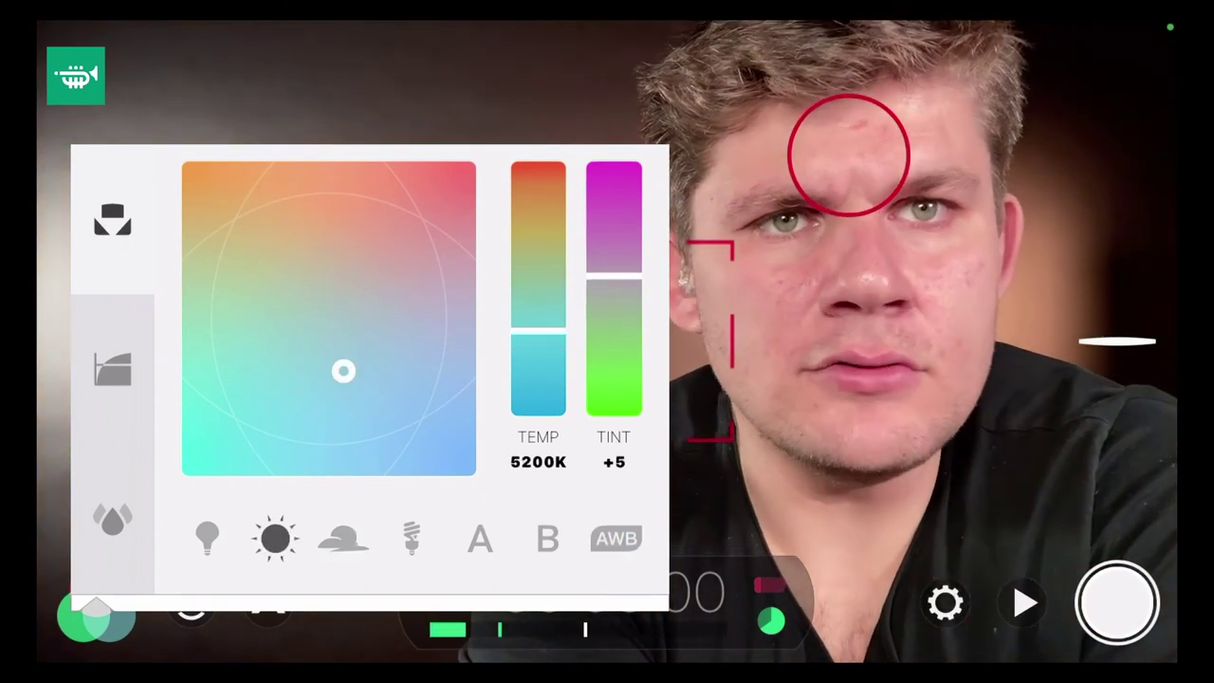
Check the colour saturation and vibrance settings, and close the imaging settings.
{"action": "left_click", "coordinate": [112, 519]}
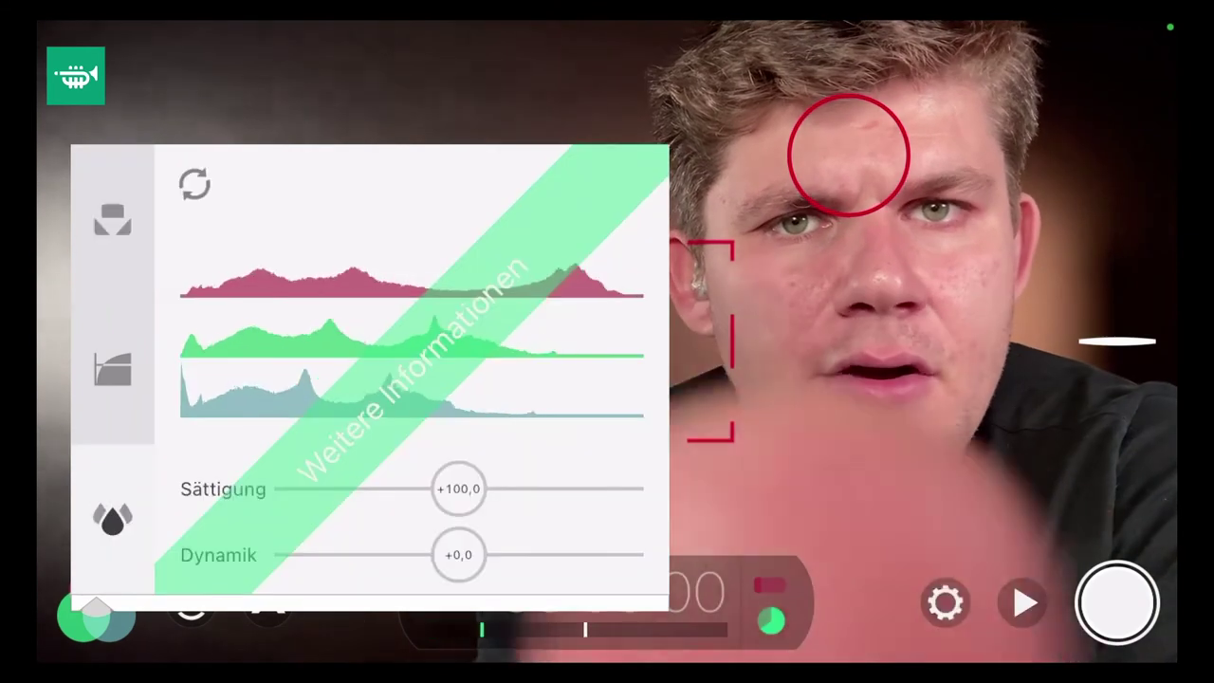
{"action": "left_click", "coordinate": [96, 612]}
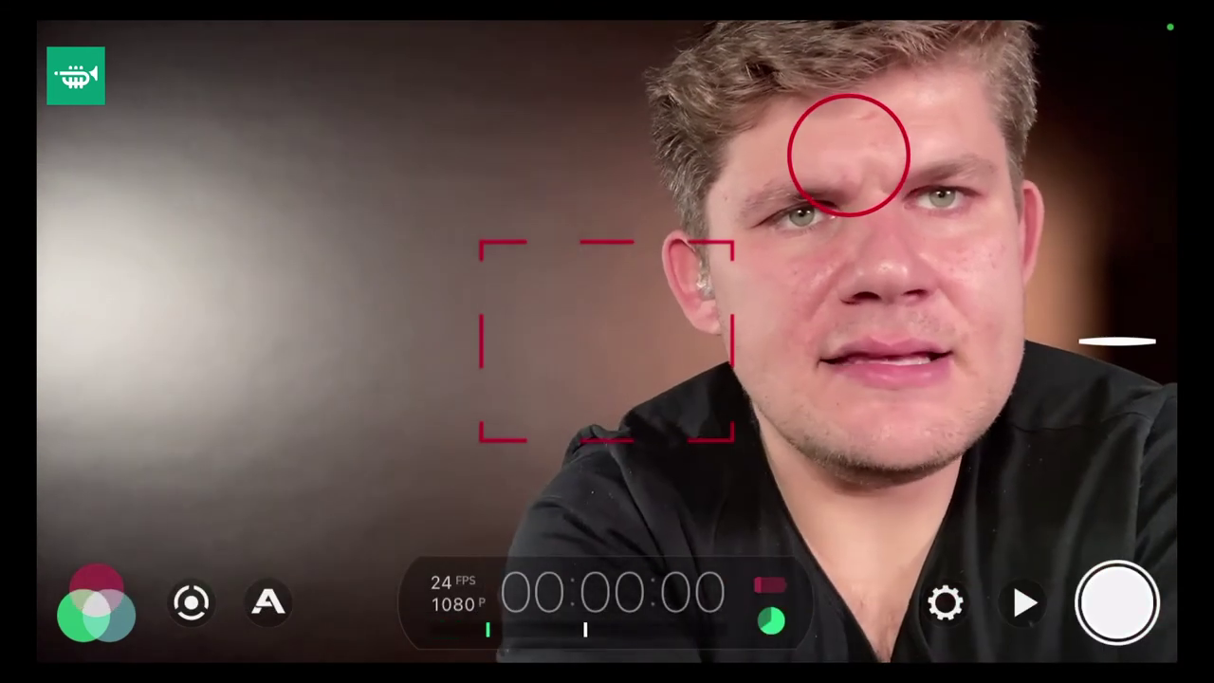